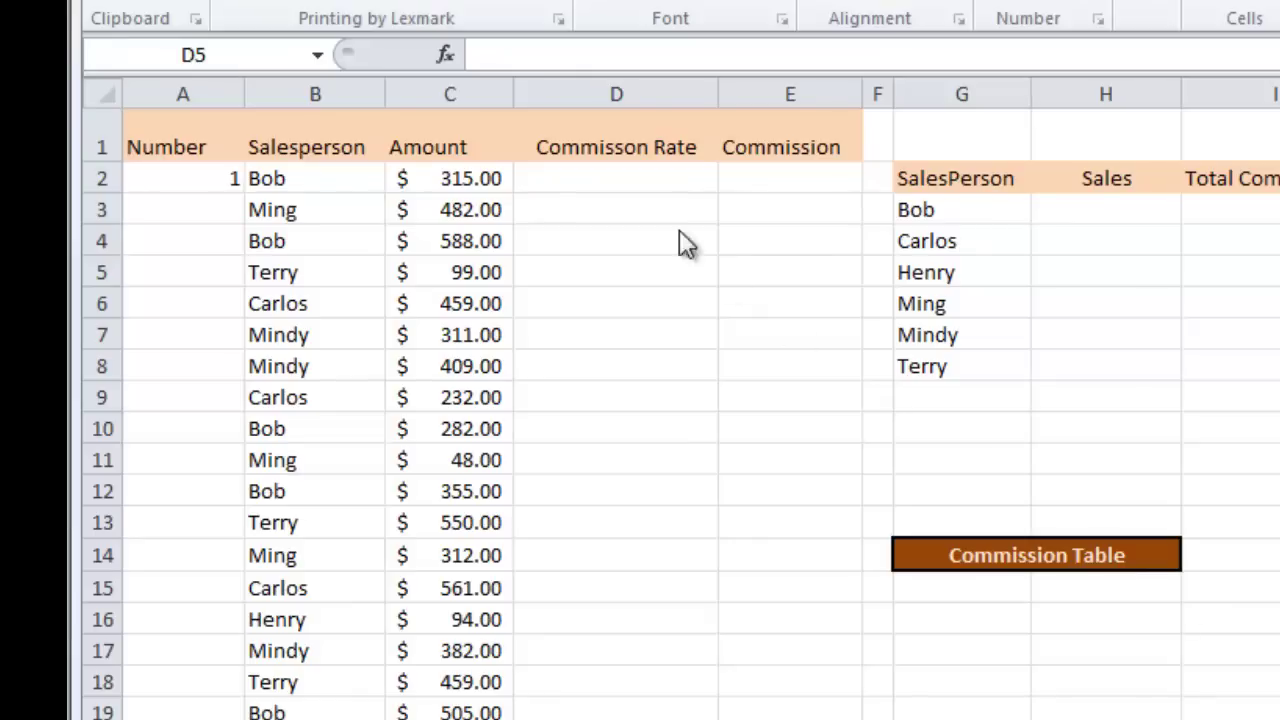
pyautogui.click(306, 252)
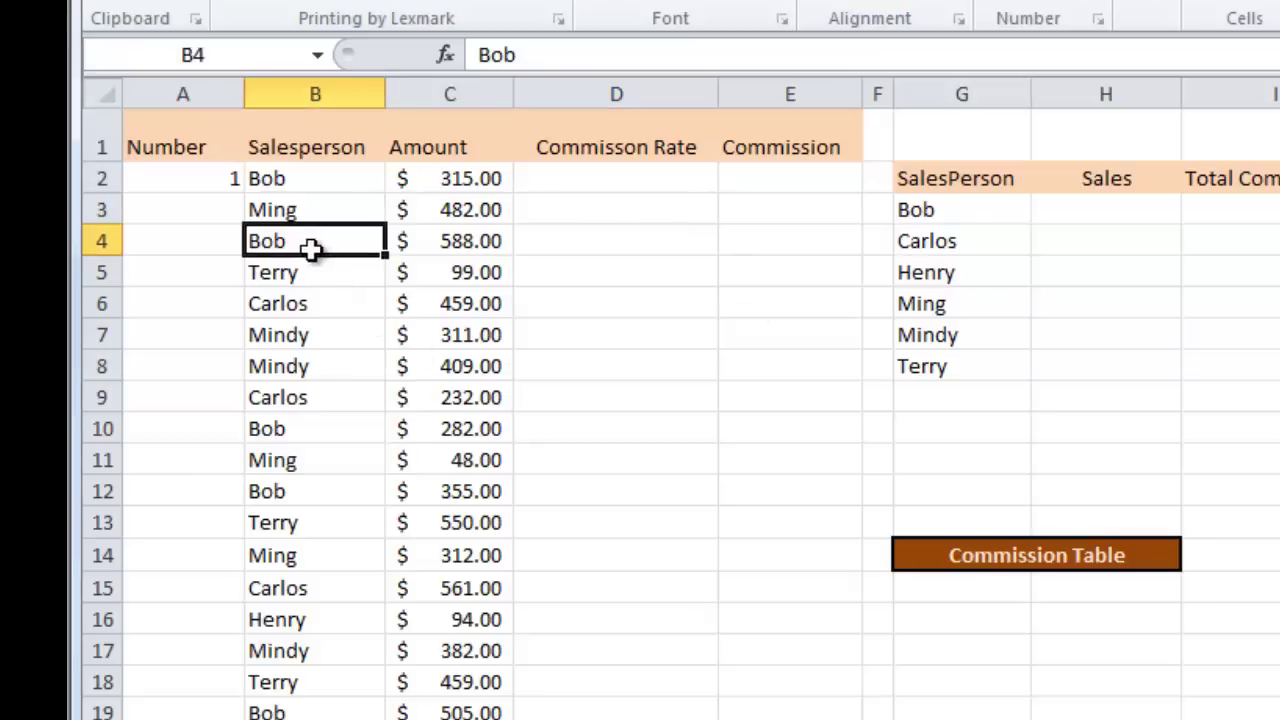
pyautogui.click(466, 250)
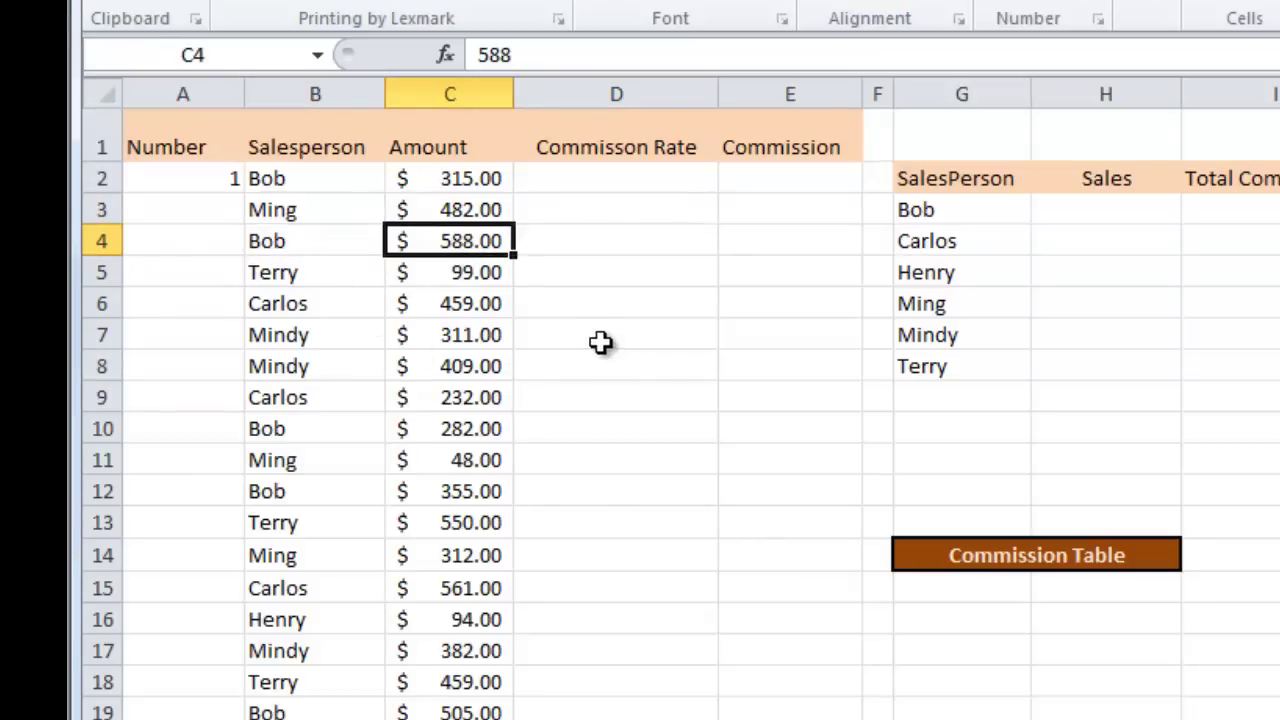
pyautogui.click(196, 178)
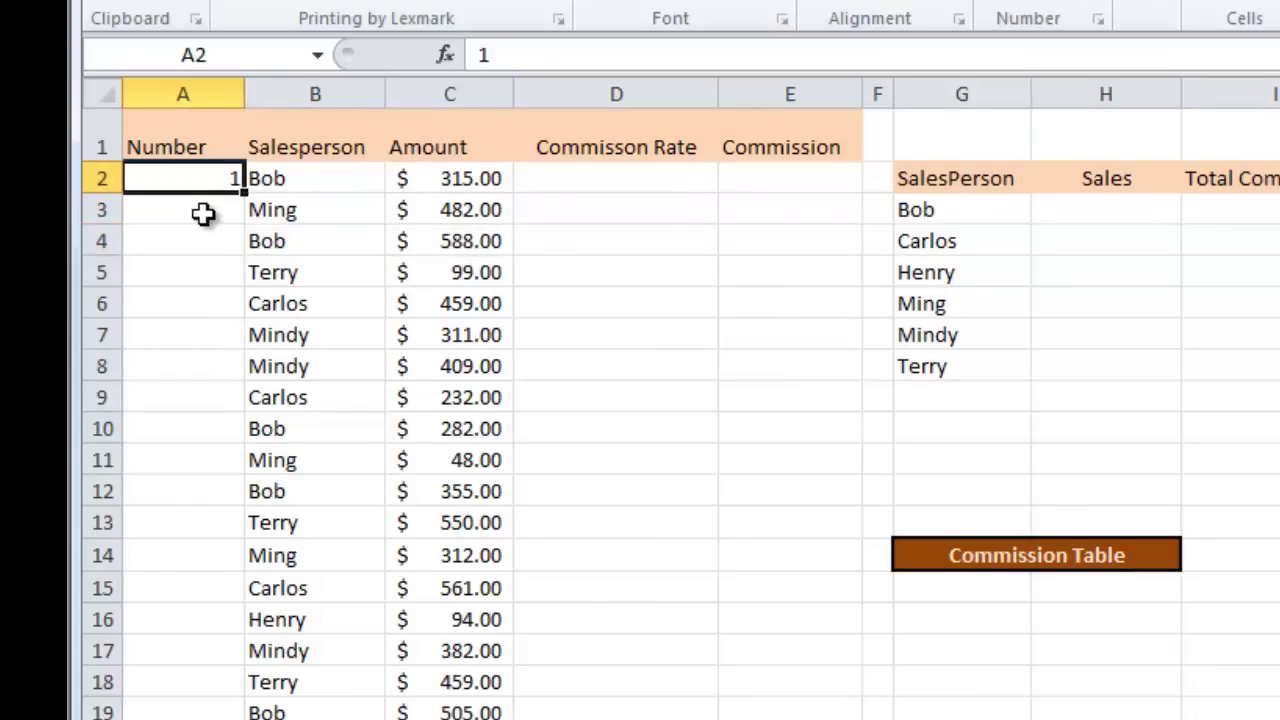
pyautogui.click(204, 209)
pyautogui.click(195, 180)
# Enter the formula =A2+1 in cell A3 of the Number column
pyautogui.click(203, 212)
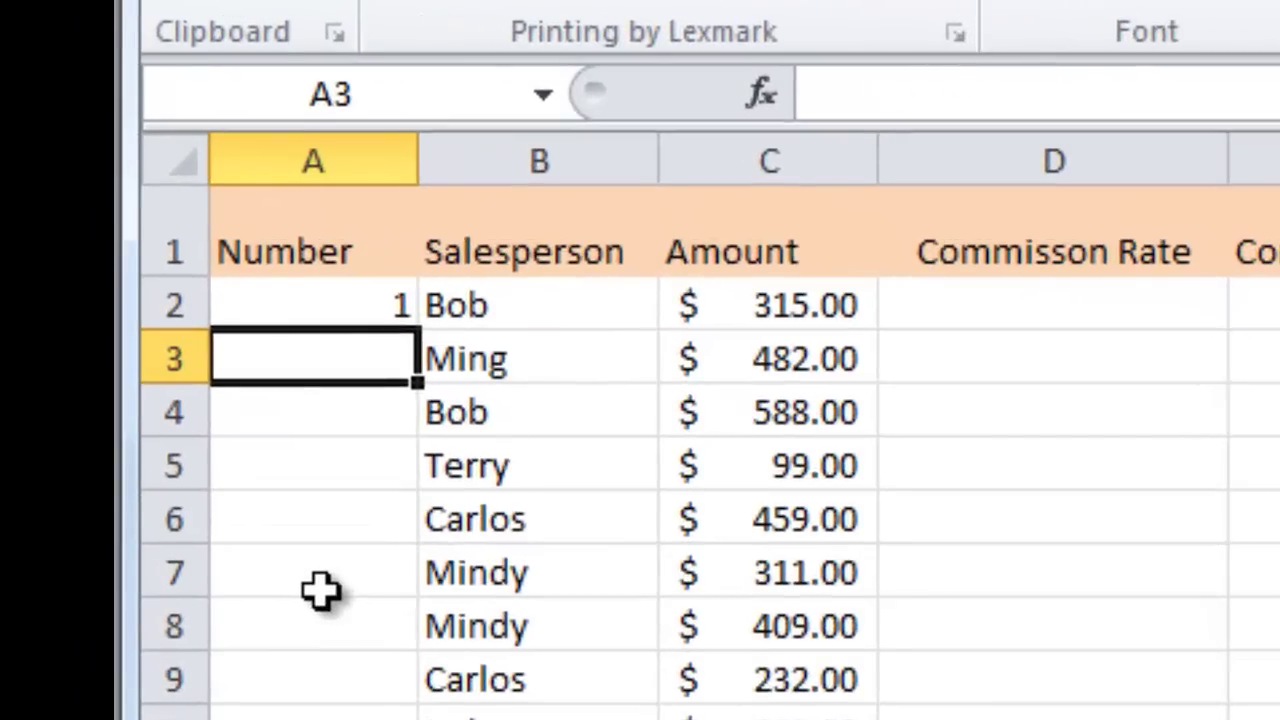
pyautogui.write('=')
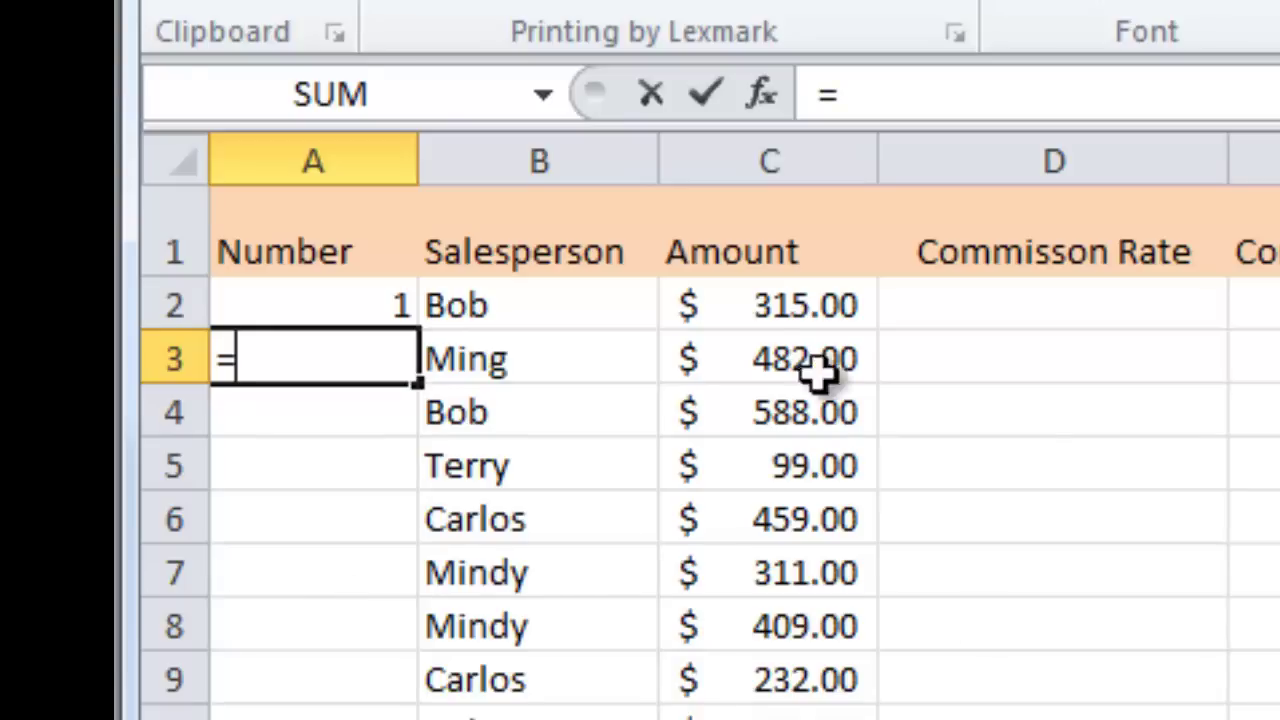
pyautogui.click(372, 305)
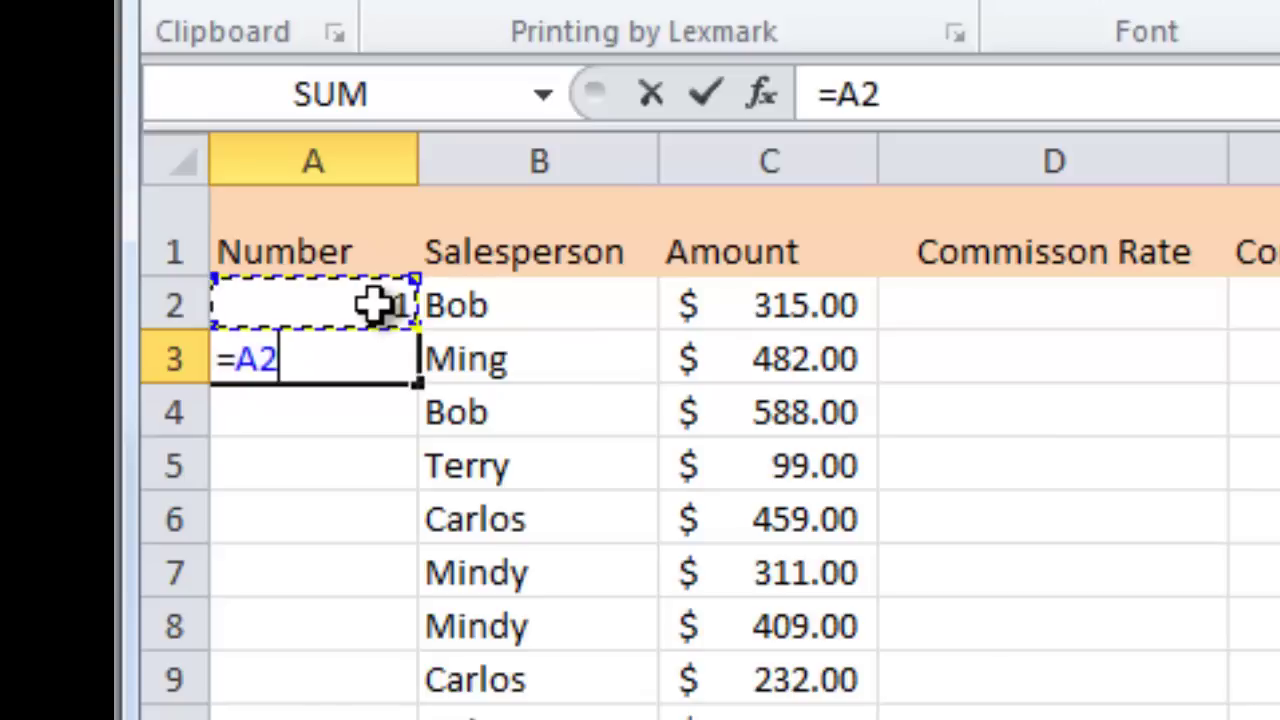
pyautogui.write('+1')
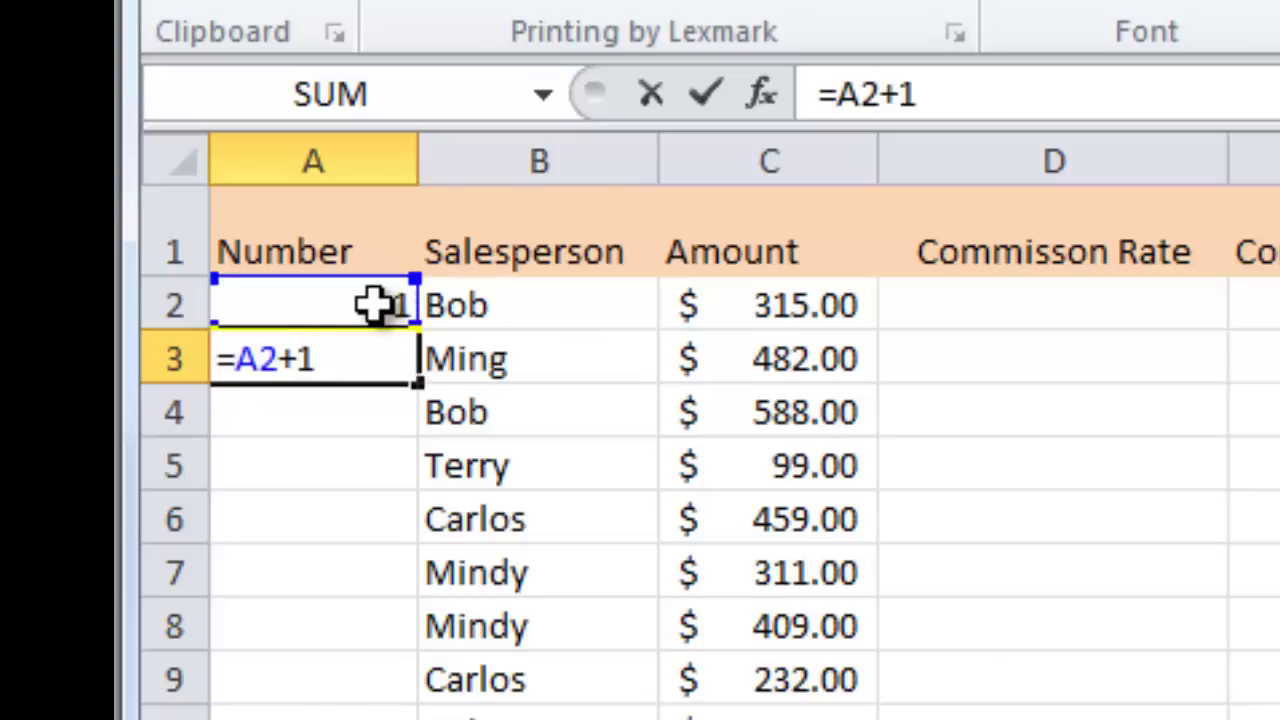
pyautogui.press('Return')
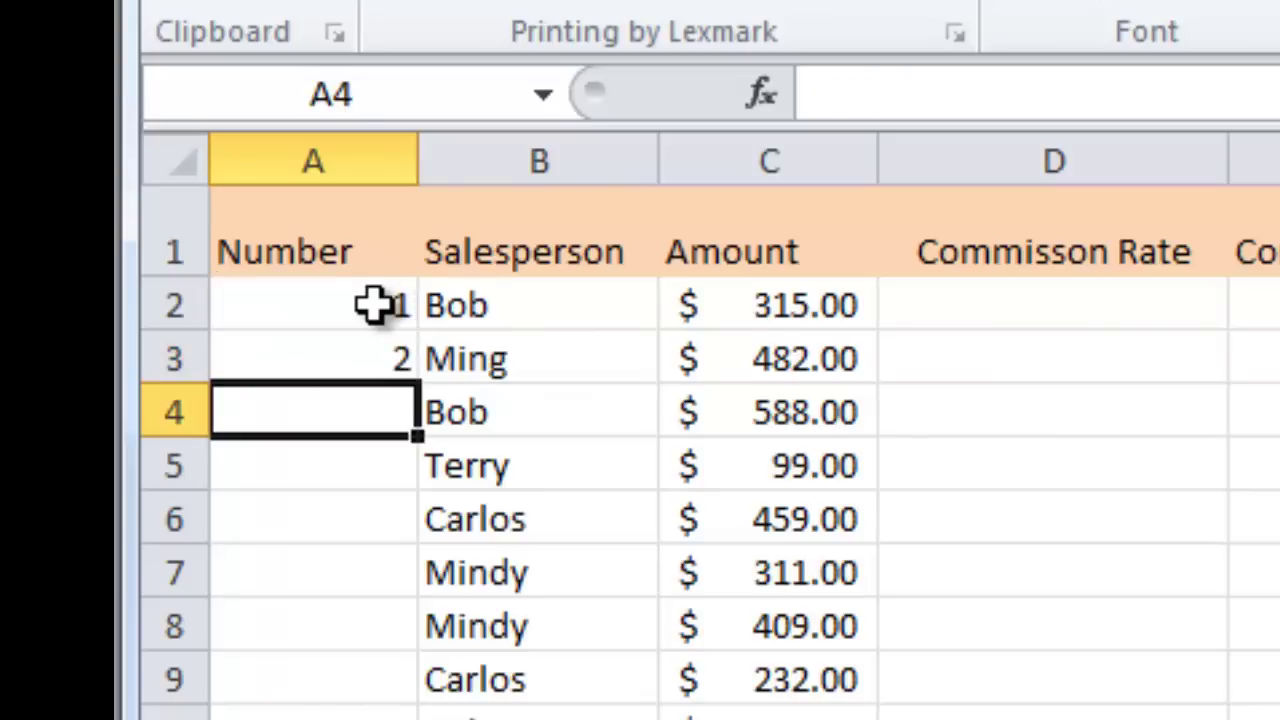
# Fill the numbering formula from A3 down the Number column alongside the sales records
pyautogui.click(357, 363)
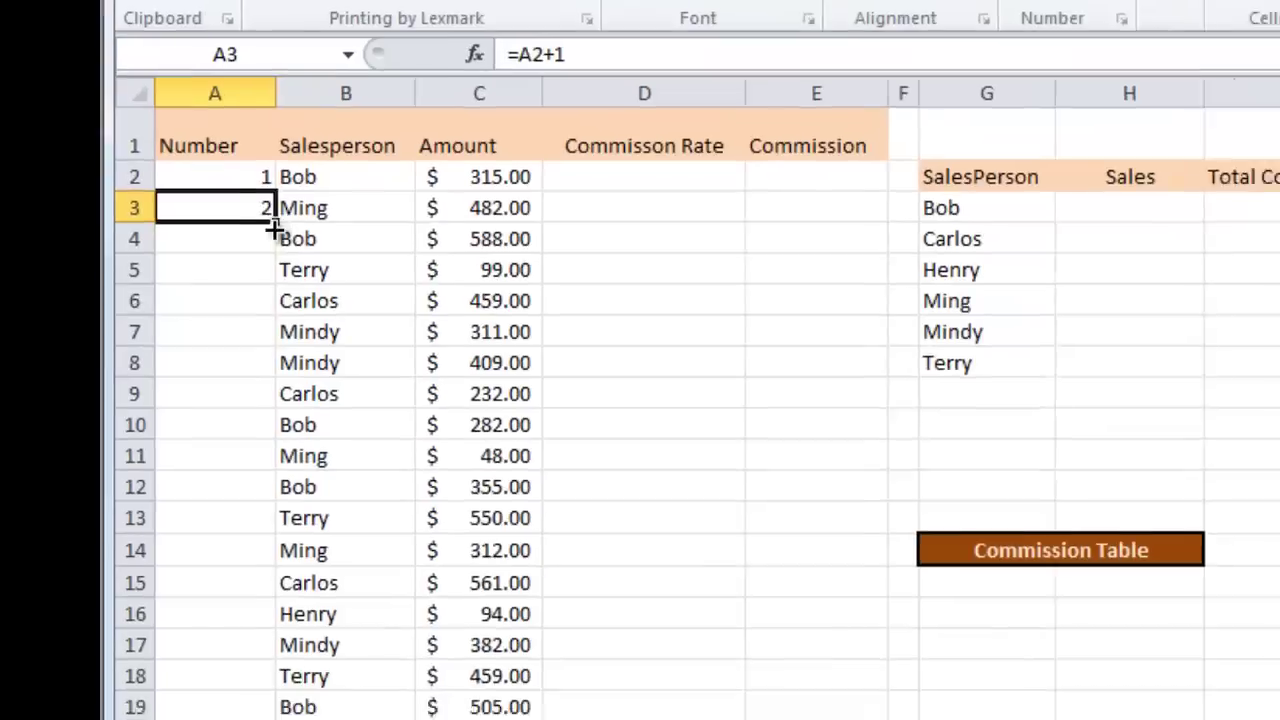
pyautogui.moveTo(355, 310); pyautogui.dragTo(378, 719)
pyautogui.moveTo(275, 710); pyautogui.dragTo(275, 710)
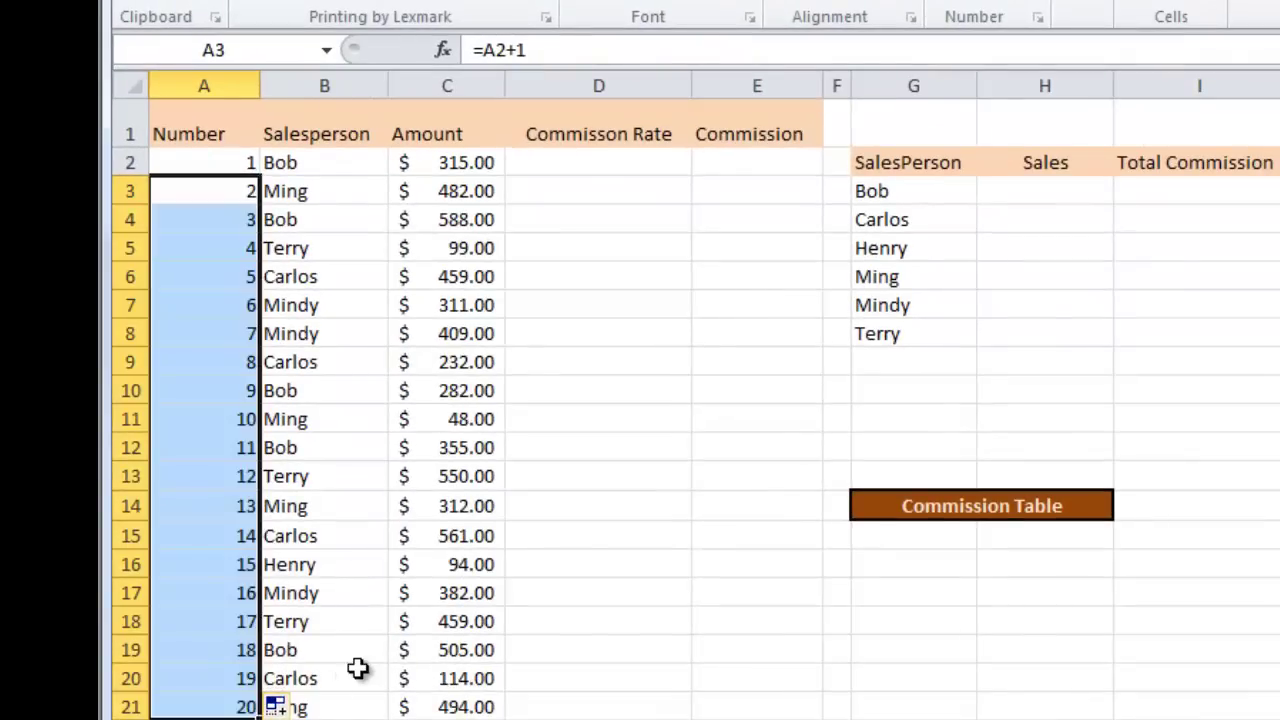
# Enter the first two Commission Table rows in G15:H16: 0 with rate .15 and 100 with rate .18
pyautogui.click(569, 165)
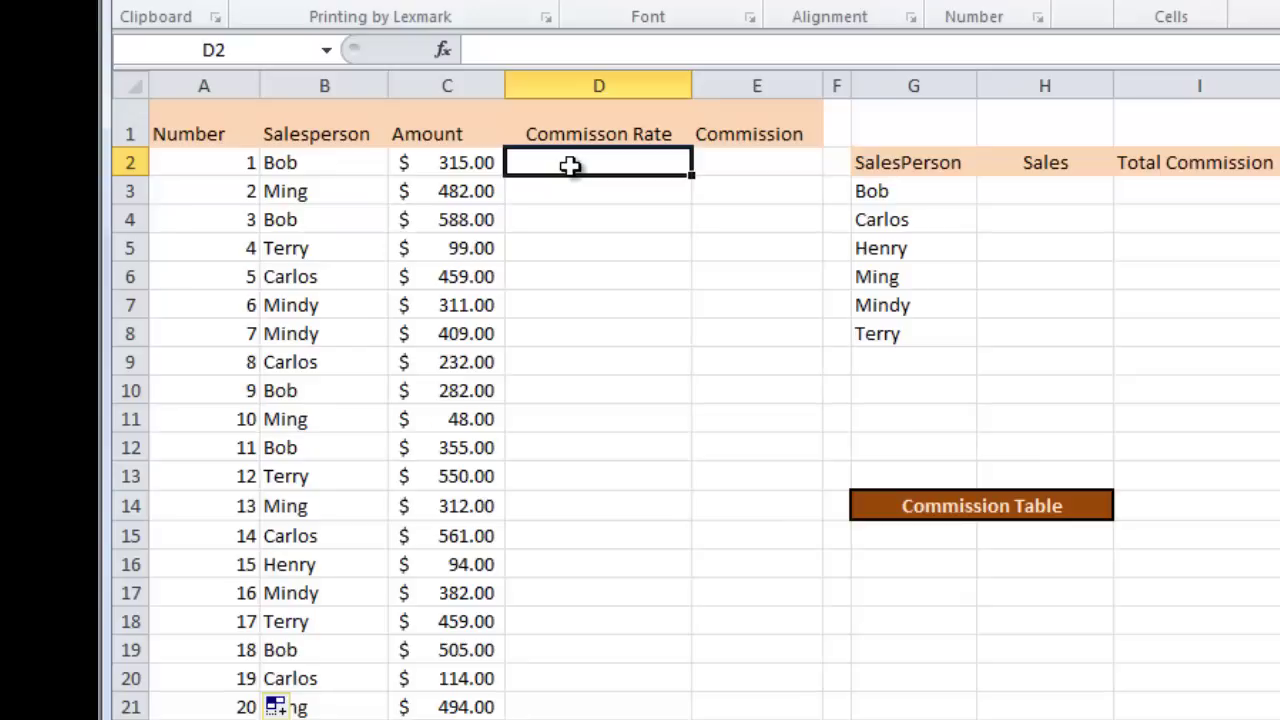
pyautogui.click(933, 533)
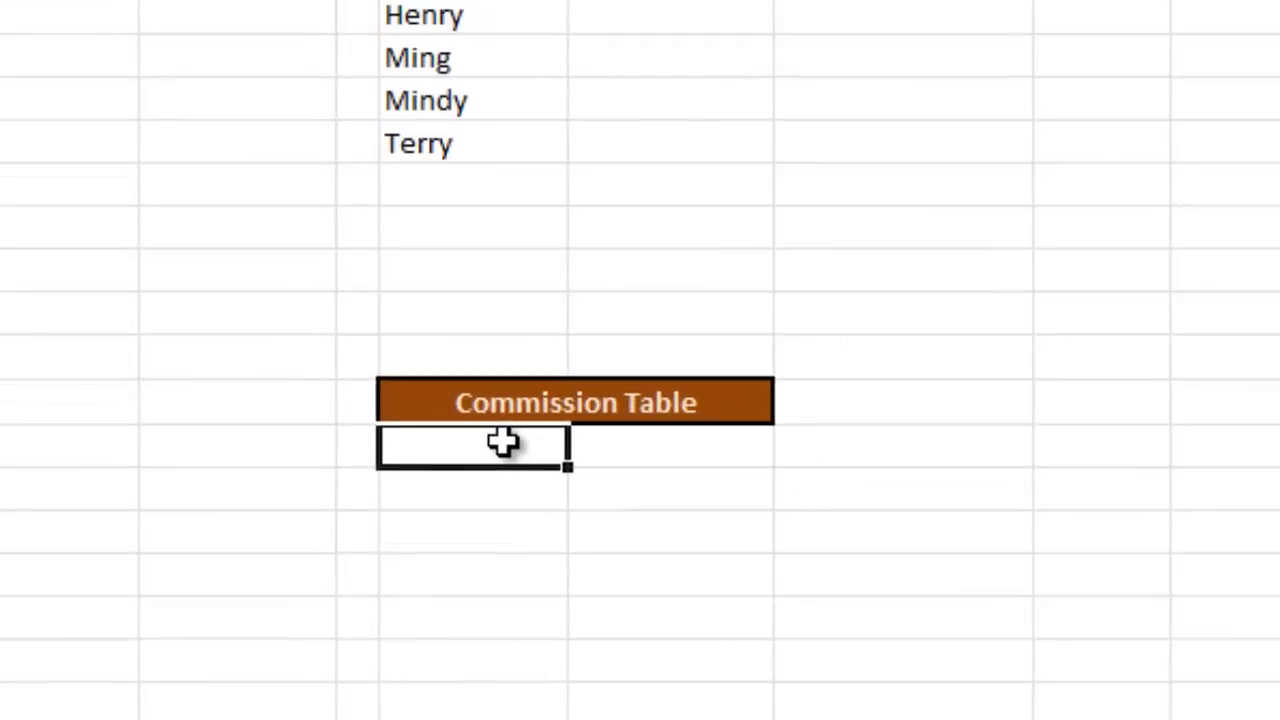
pyautogui.write('0')
pyautogui.press('Return')
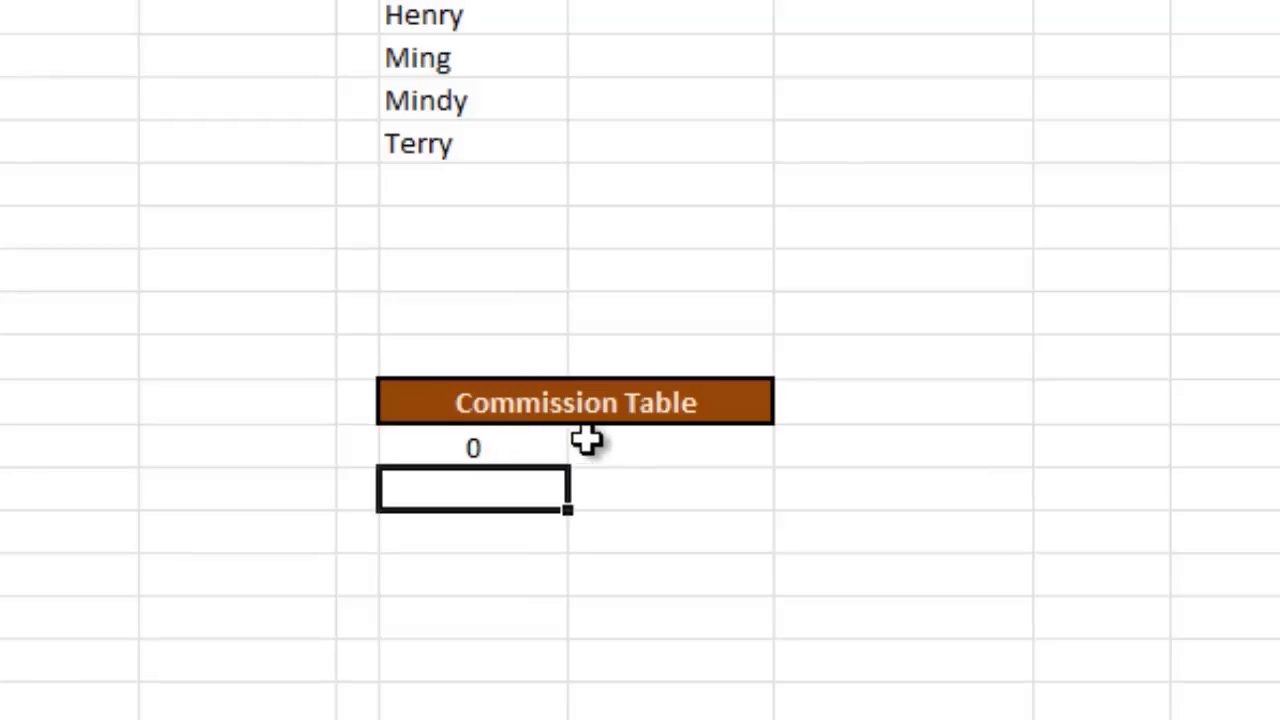
pyautogui.click(620, 447)
pyautogui.write('.15')
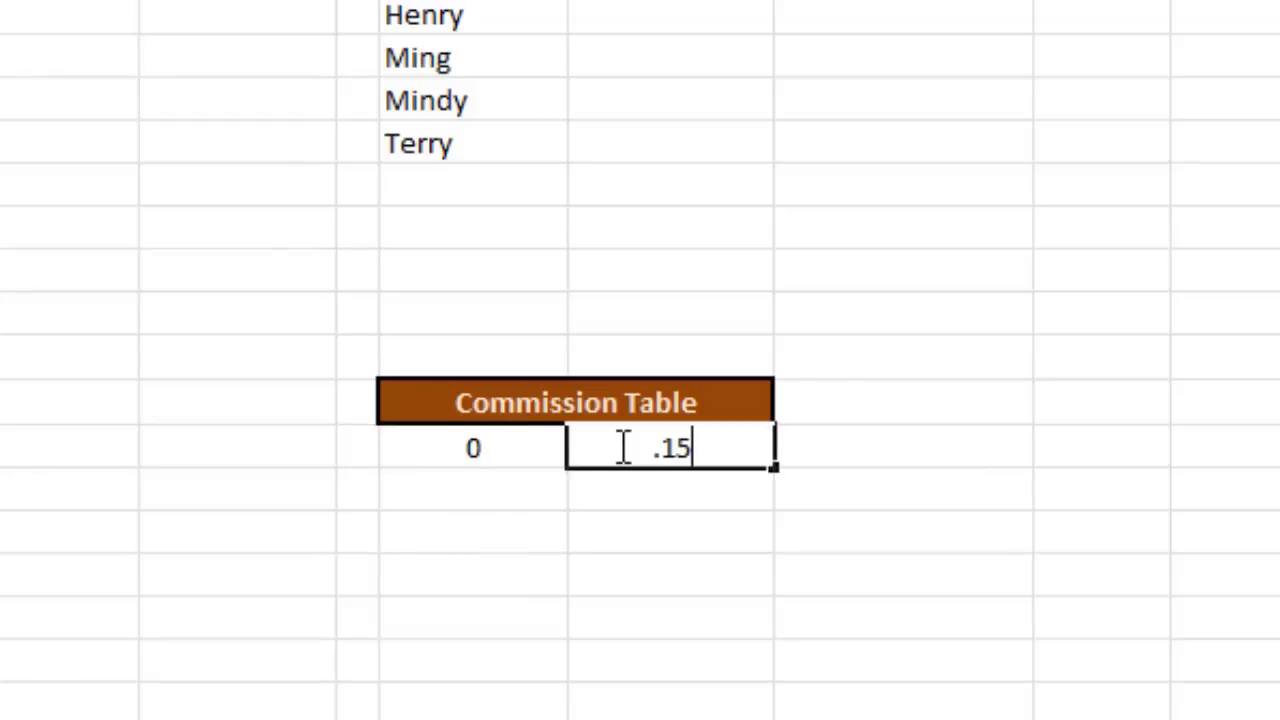
pyautogui.click(540, 493)
pyautogui.write('100')
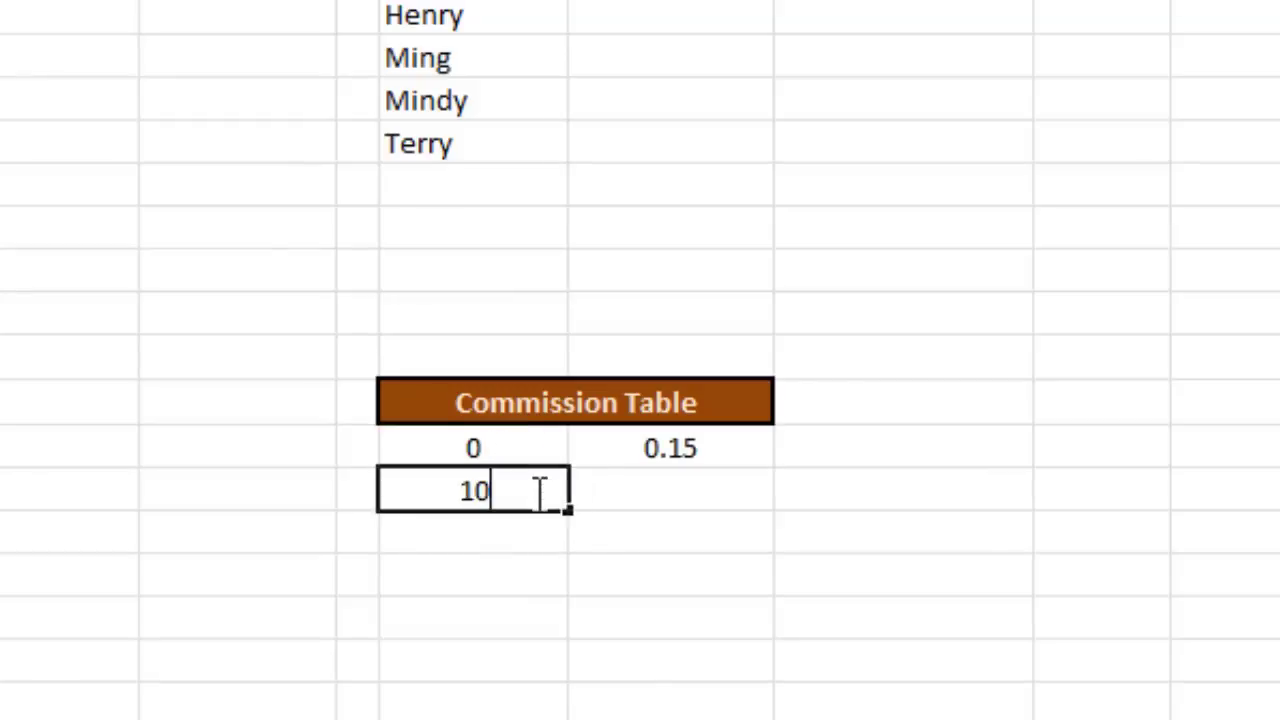
pyautogui.click(632, 491)
pyautogui.write('.18')
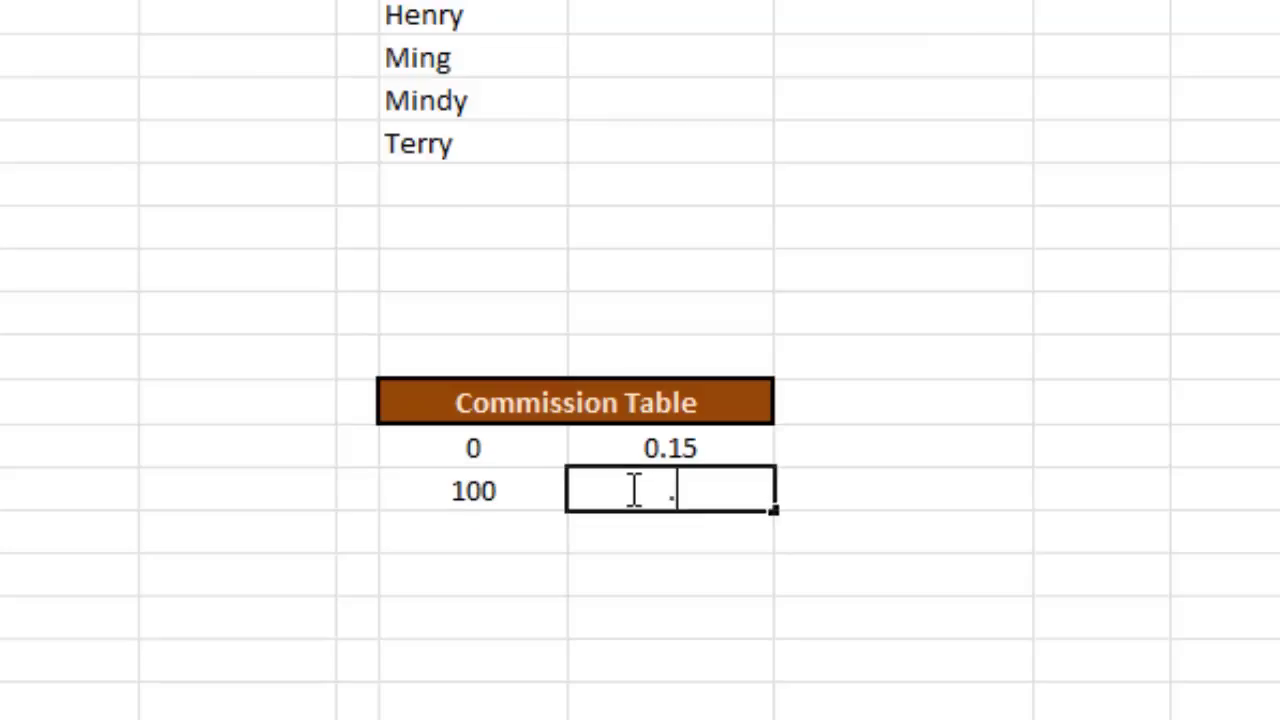
# Add the Commission Table rows in G17:H18: 200 with rate .21 and 300 with rate .23
pyautogui.click(481, 541)
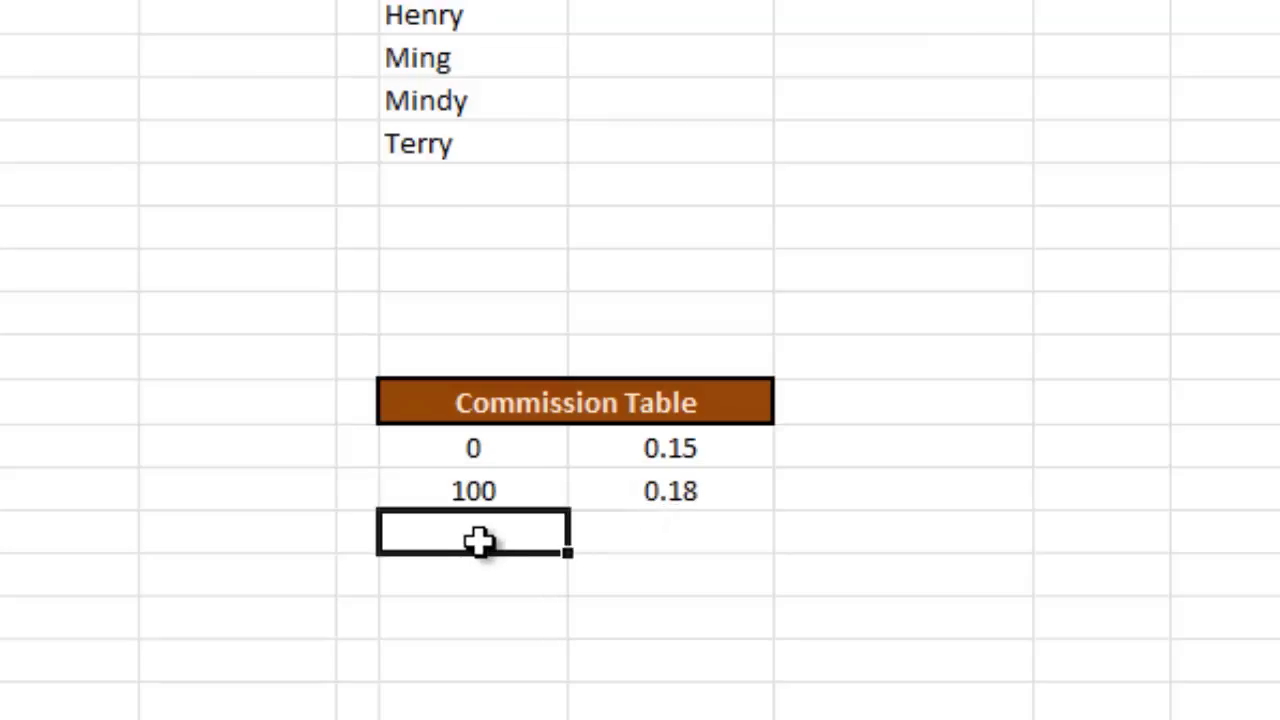
pyautogui.write('200')
pyautogui.click(678, 540)
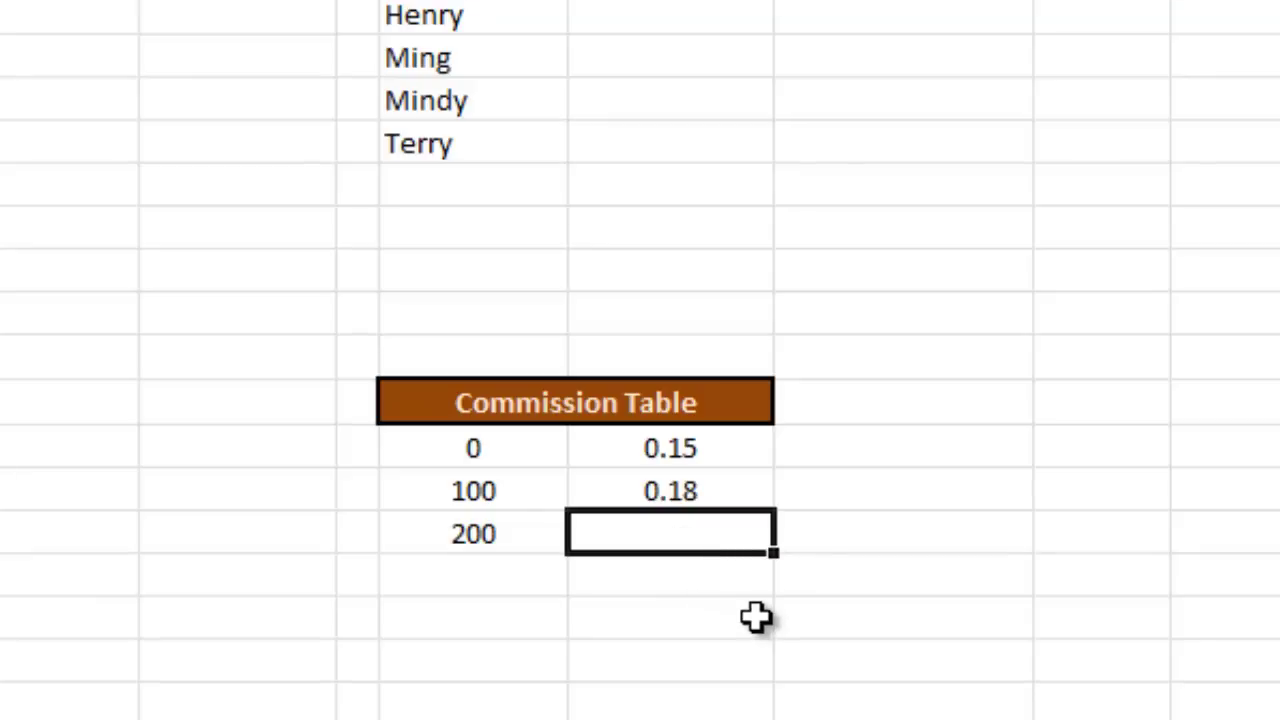
pyautogui.write('.21')
pyautogui.click(504, 588)
pyautogui.write('300')
pyautogui.click(654, 580)
pyautogui.write('.23')
# Complete the Commission Table in G19:H20 with 400 at rate .25 and 500 at rate .27
pyautogui.click(514, 621)
pyautogui.write('400')
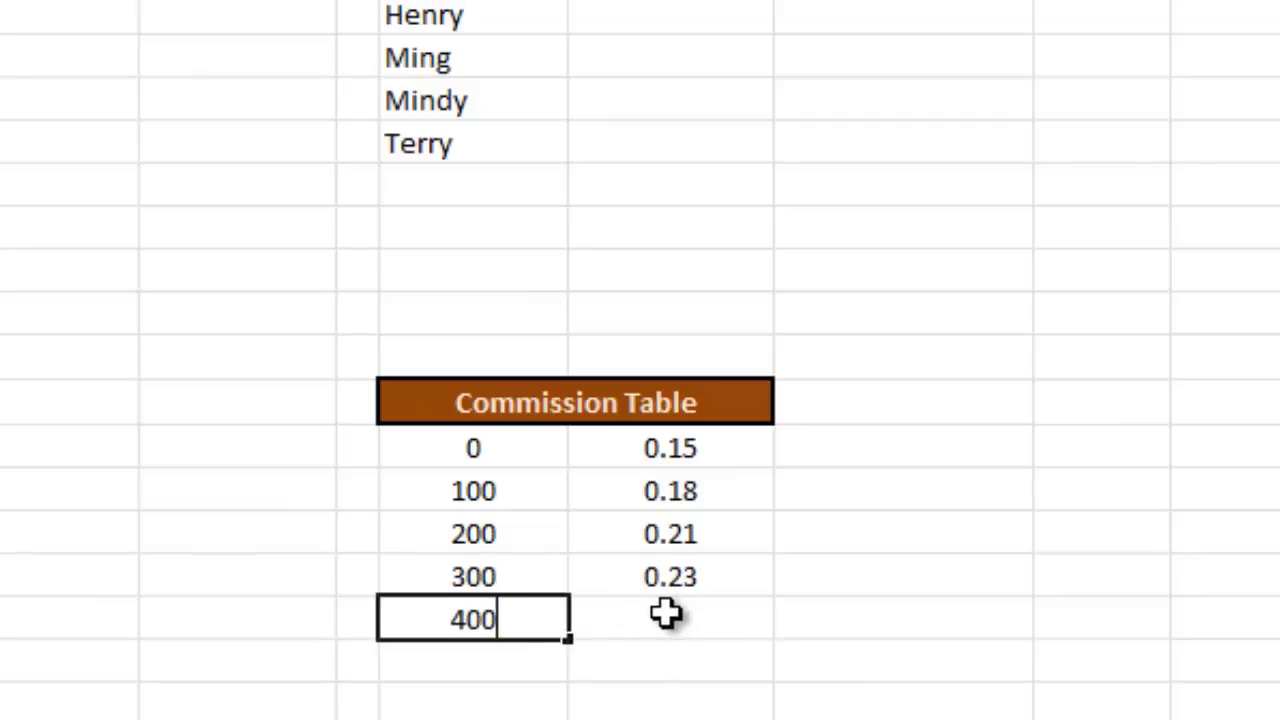
pyautogui.click(666, 612)
pyautogui.write('.25')
pyautogui.click(524, 662)
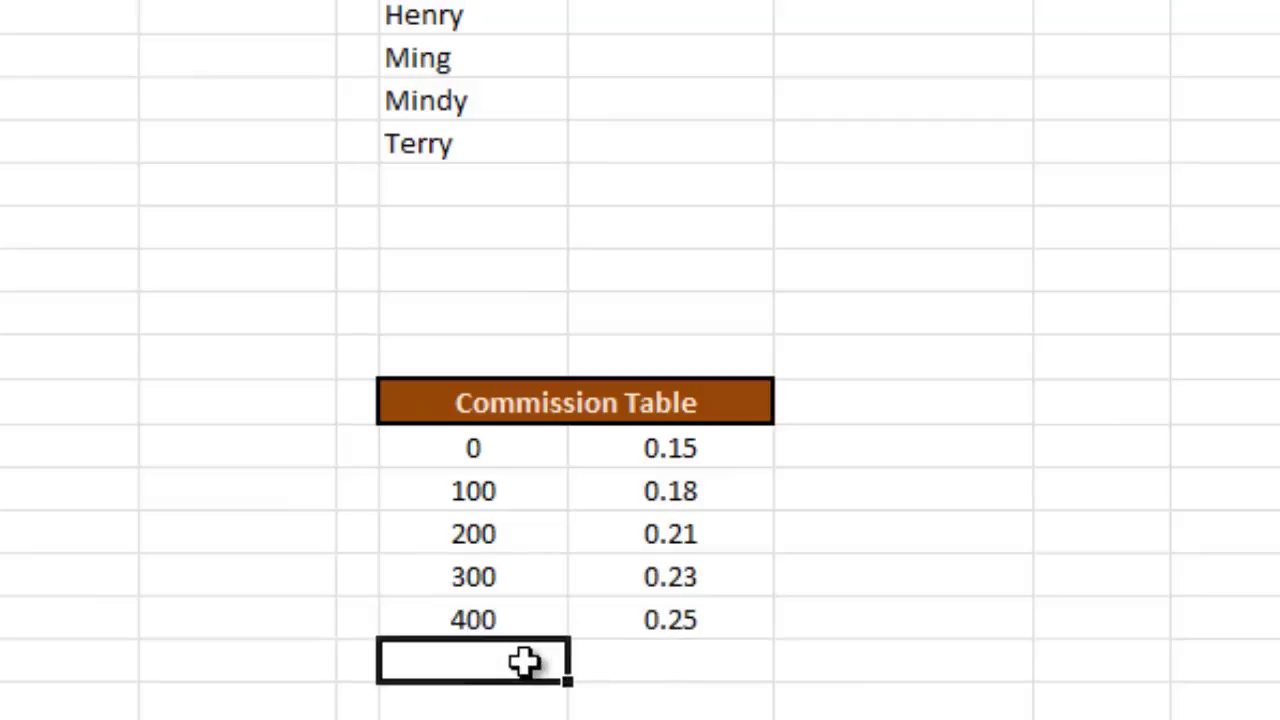
pyautogui.write('500')
pyautogui.click(637, 660)
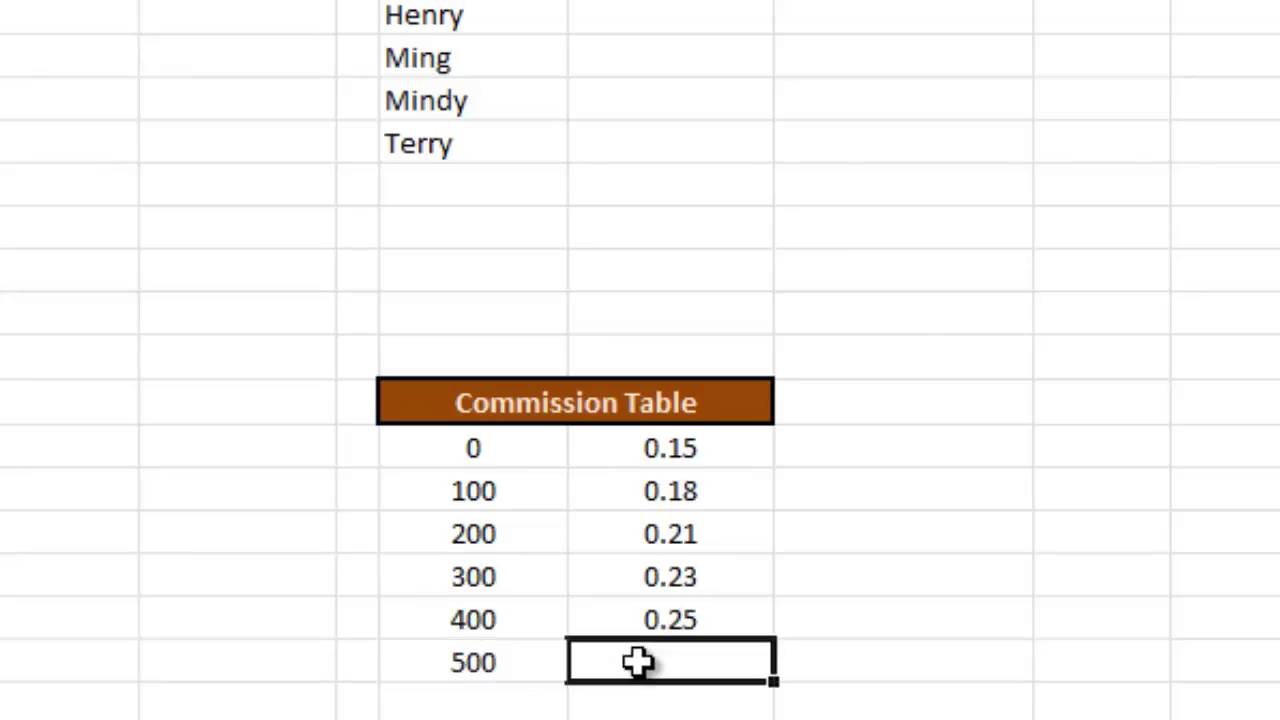
pyautogui.write('.27')
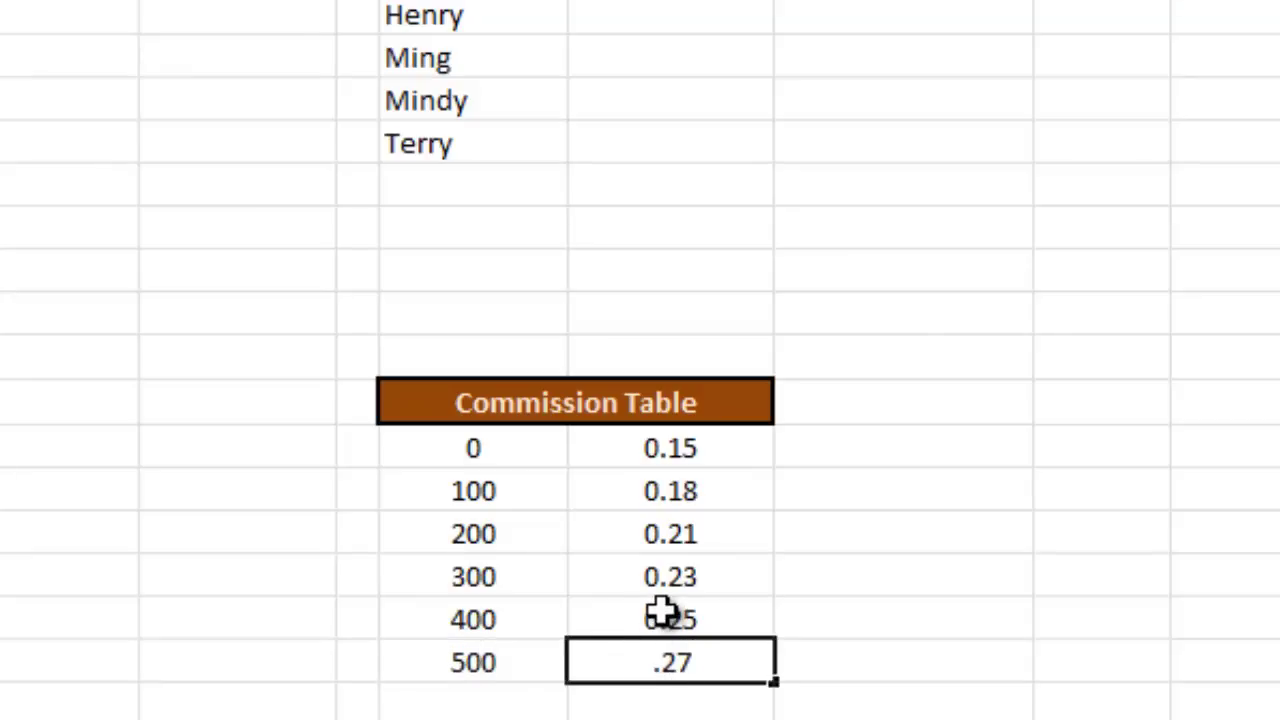
pyautogui.press('Return')
pyautogui.click(670, 448)
pyautogui.click(441, 180)
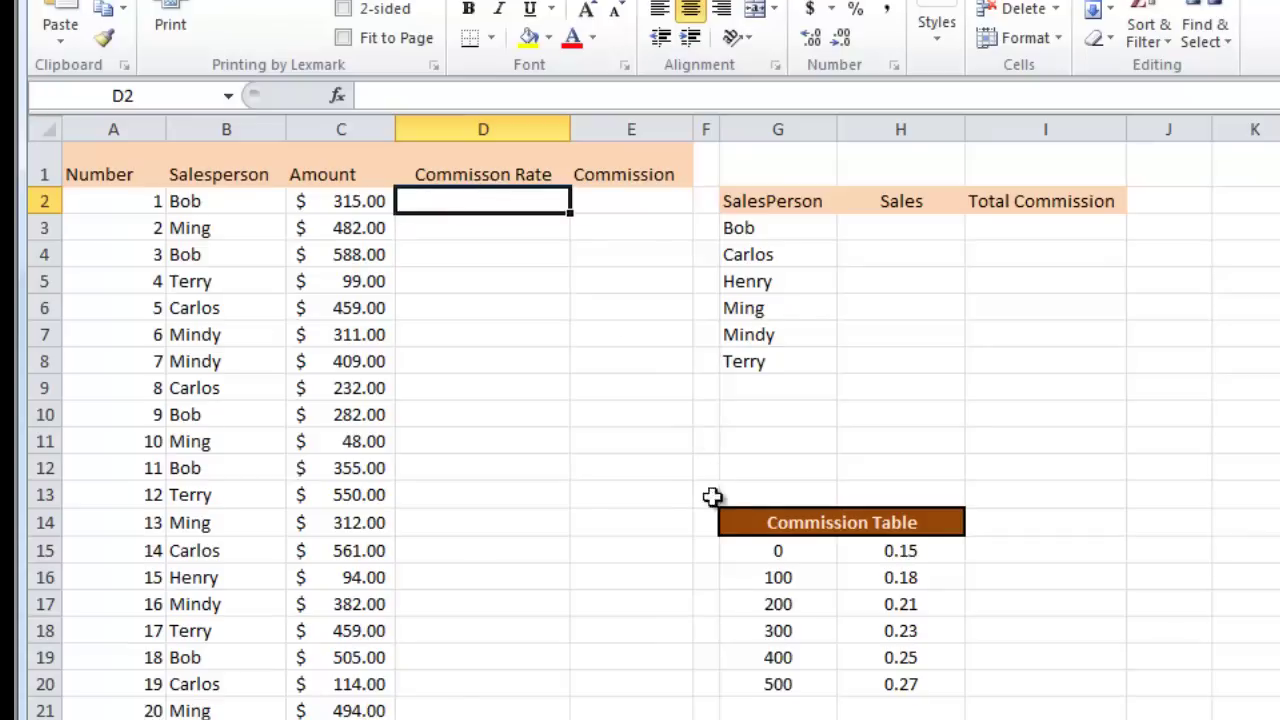
pyautogui.moveTo(780, 550); pyautogui.dragTo(910, 680)
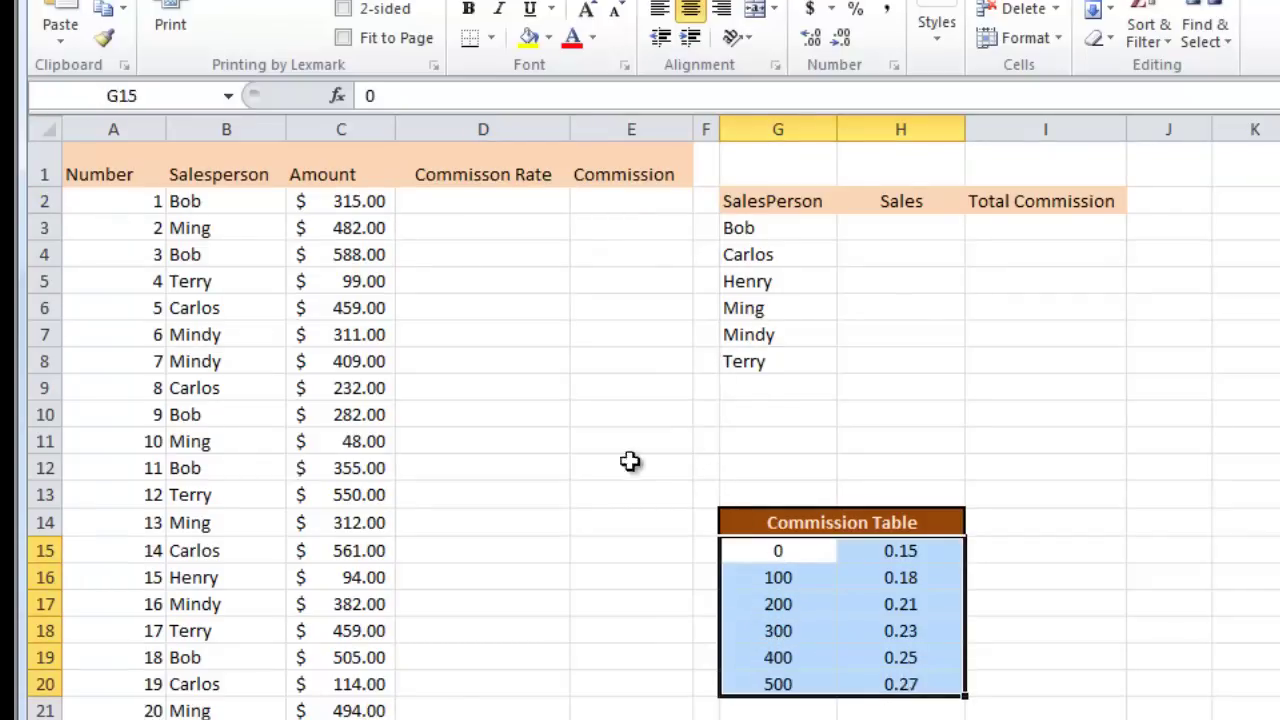
pyautogui.click(335, 200)
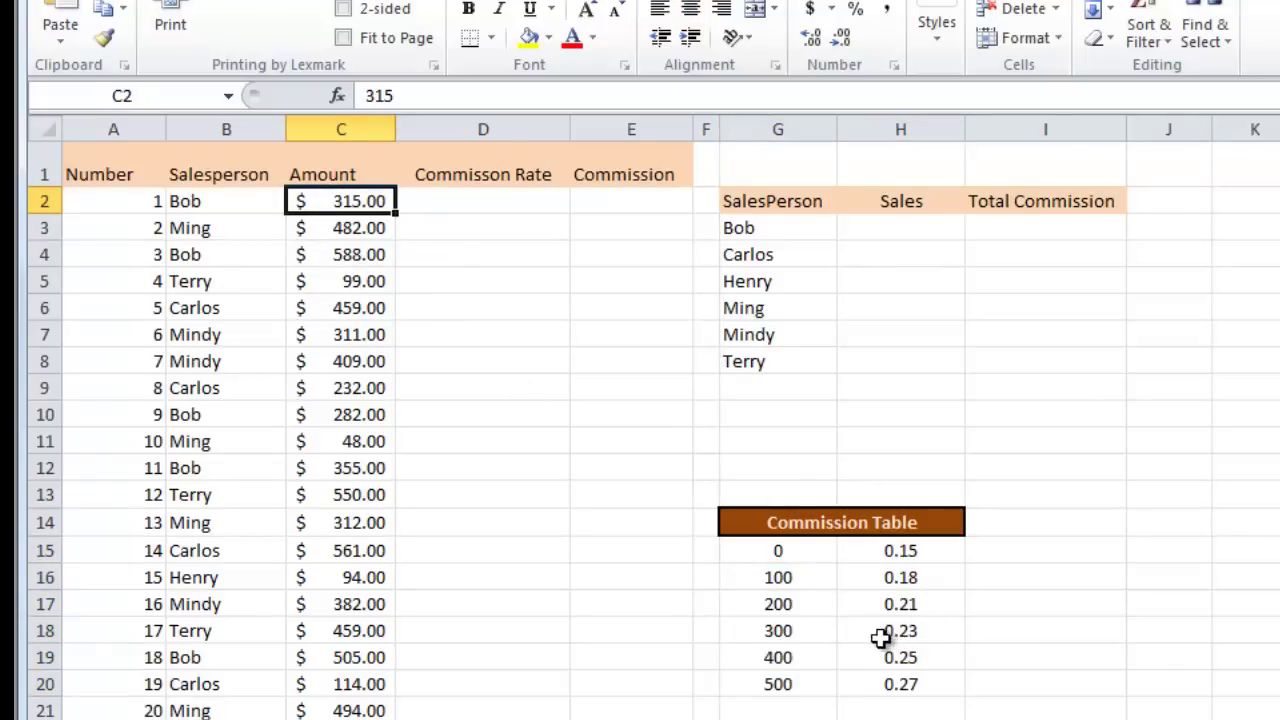
# Enter =VLOOKUP(C2,$G$15:$H$20,2) in D2 to look up the first sale's commission rate
pyautogui.click(463, 201)
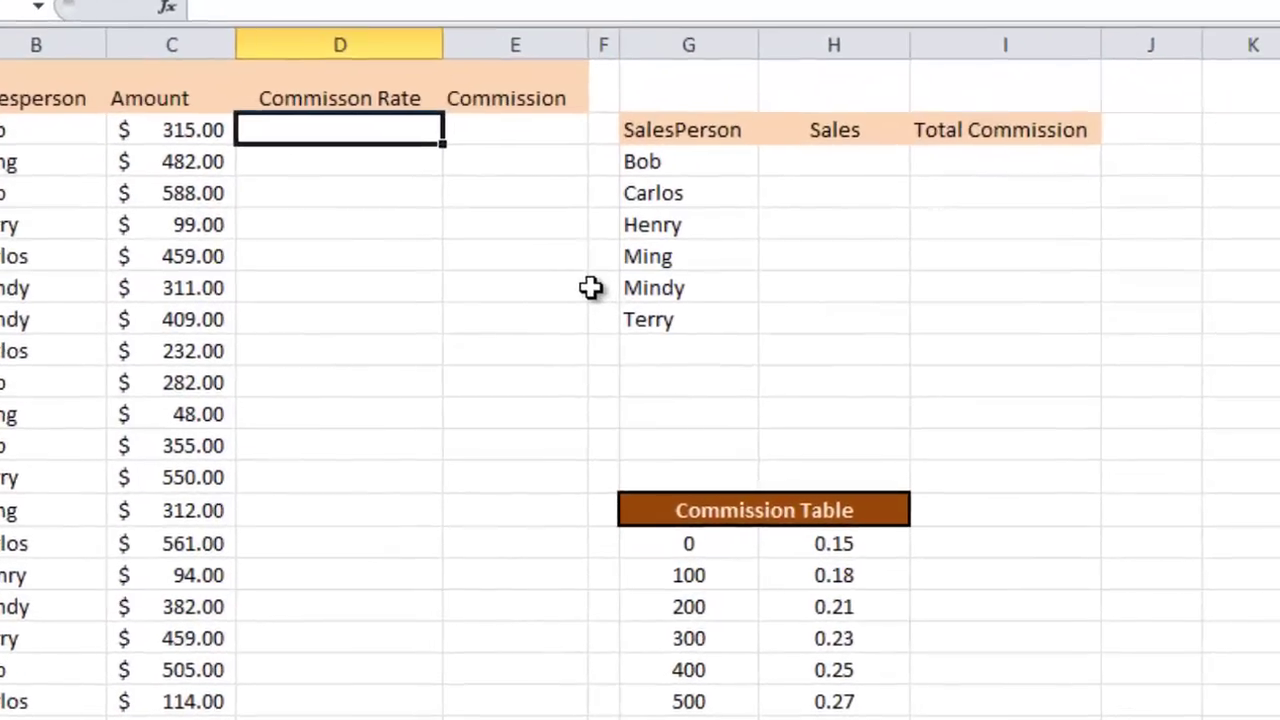
pyautogui.write('=vlookup')
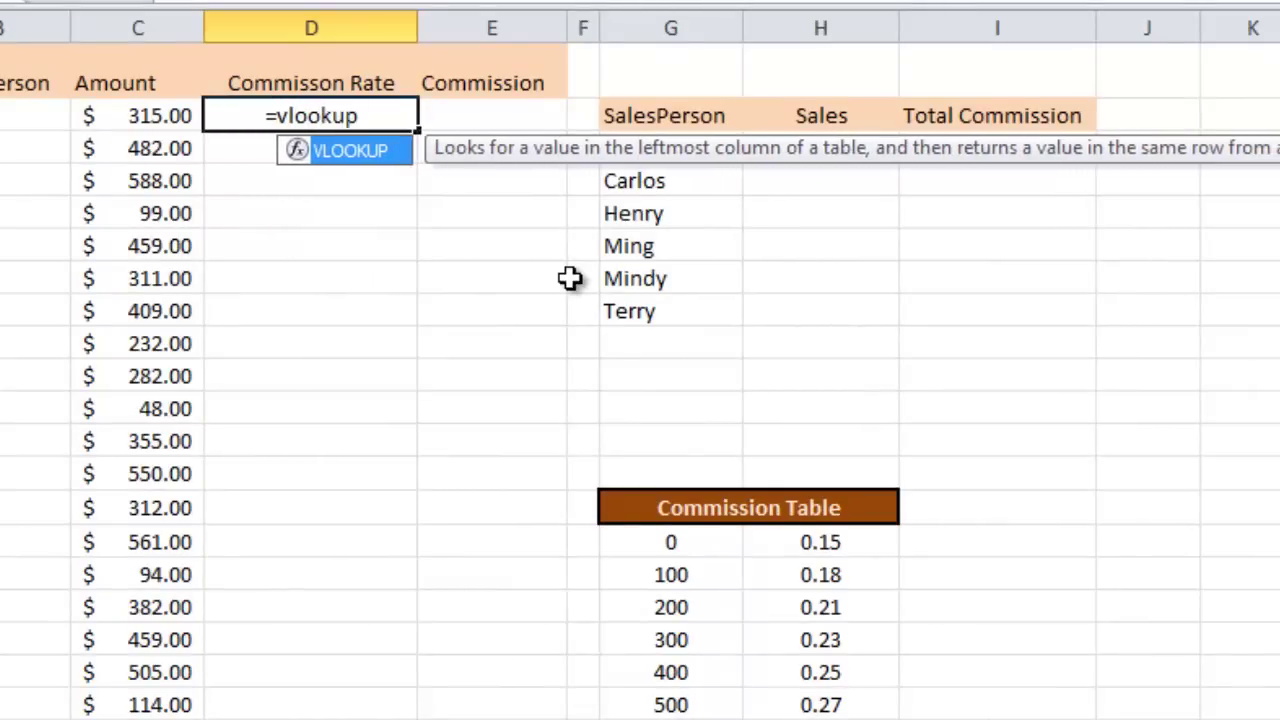
pyautogui.write('(')
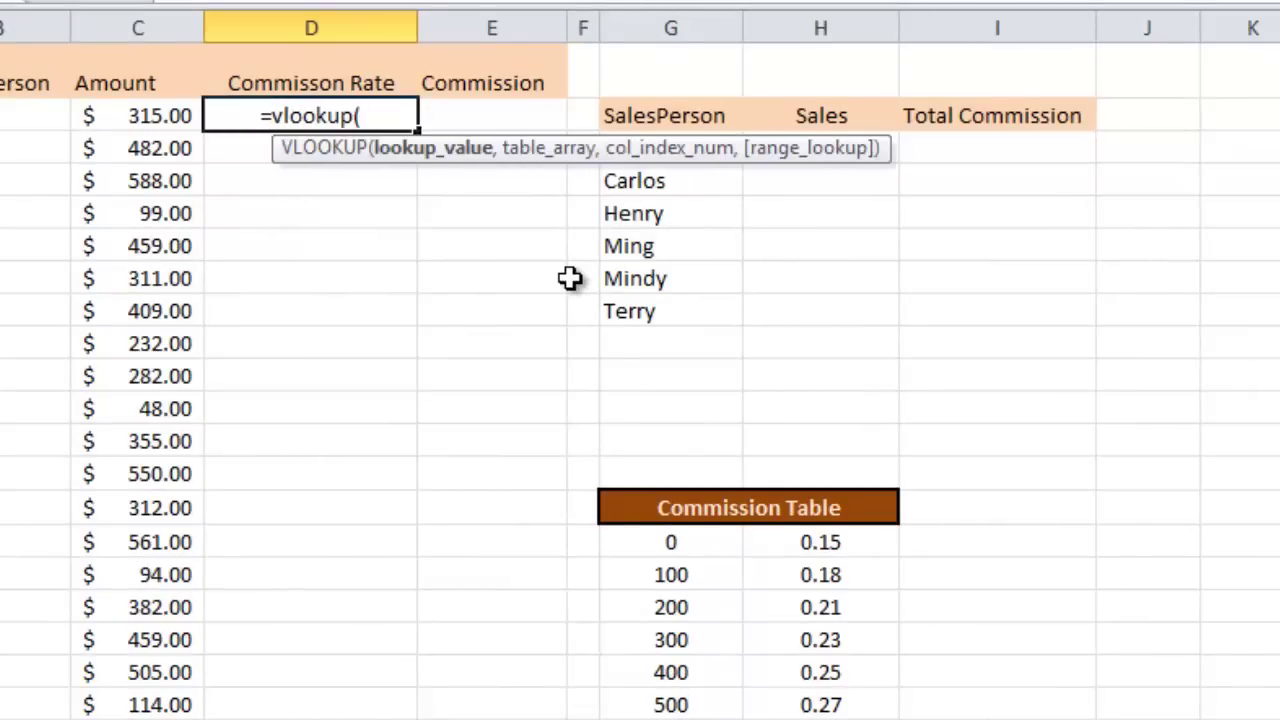
pyautogui.click(150, 116)
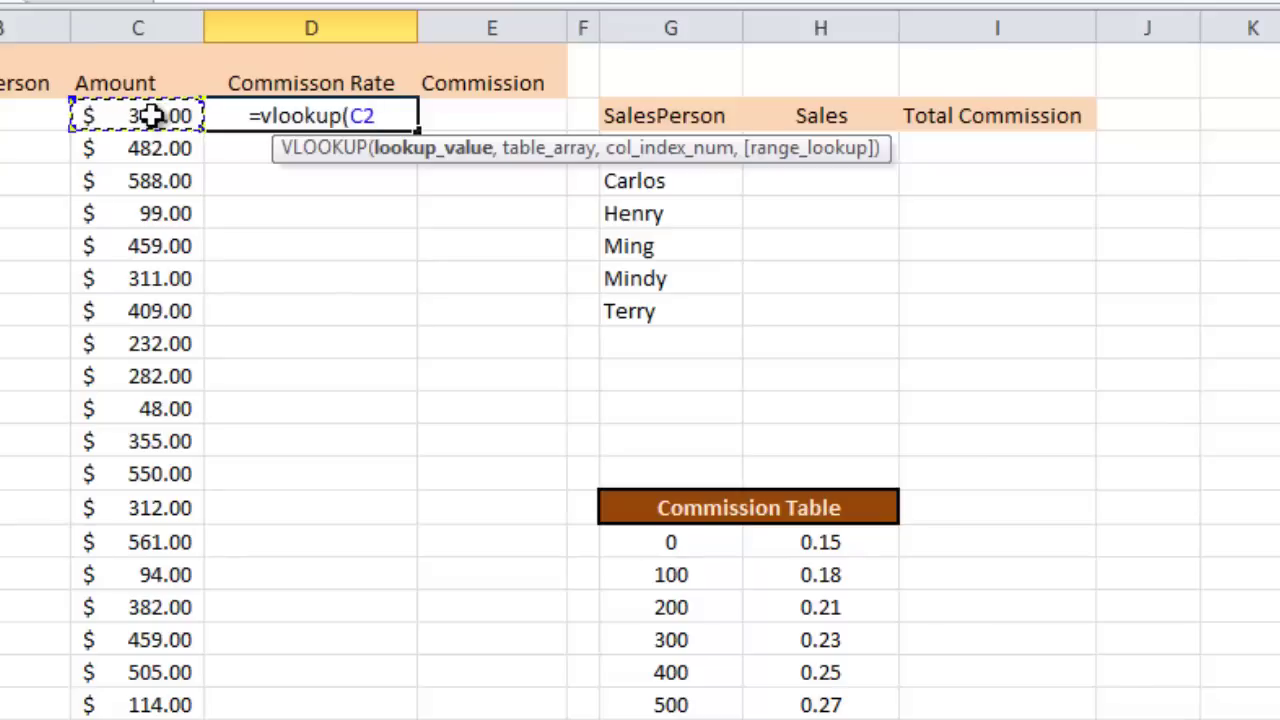
pyautogui.write(',')
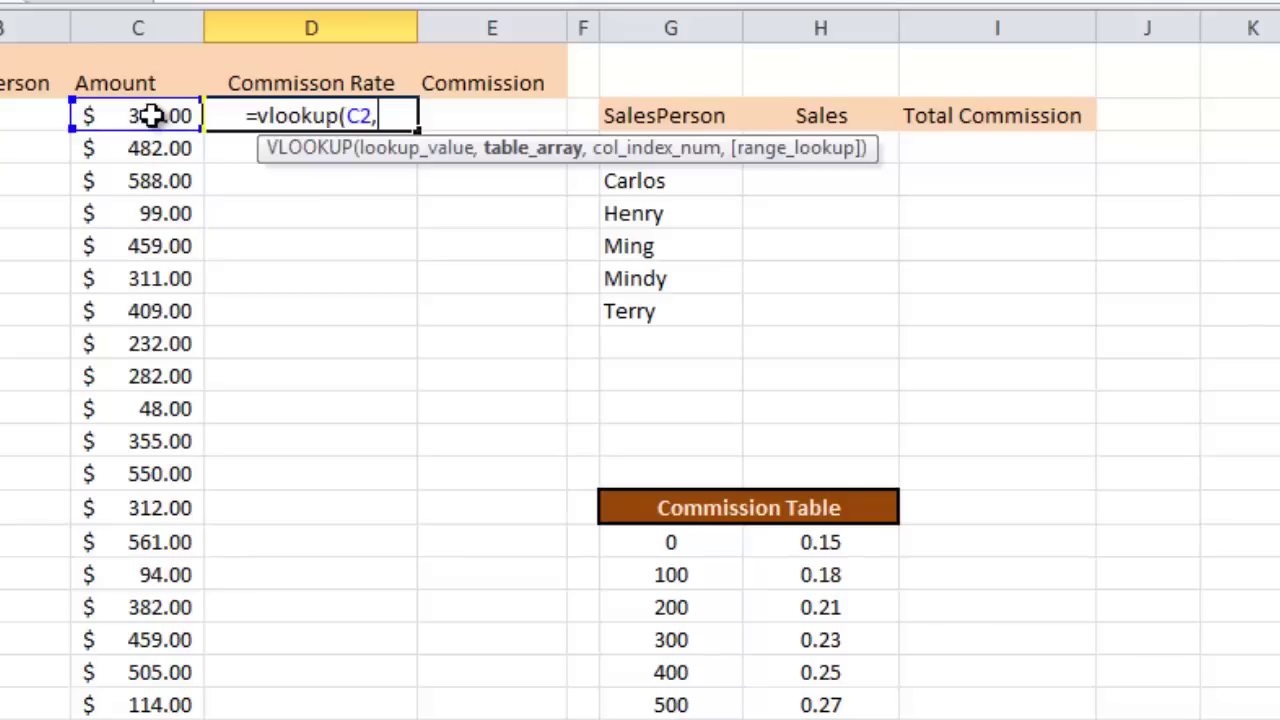
pyautogui.moveTo(670, 548); pyautogui.dragTo(814, 705)
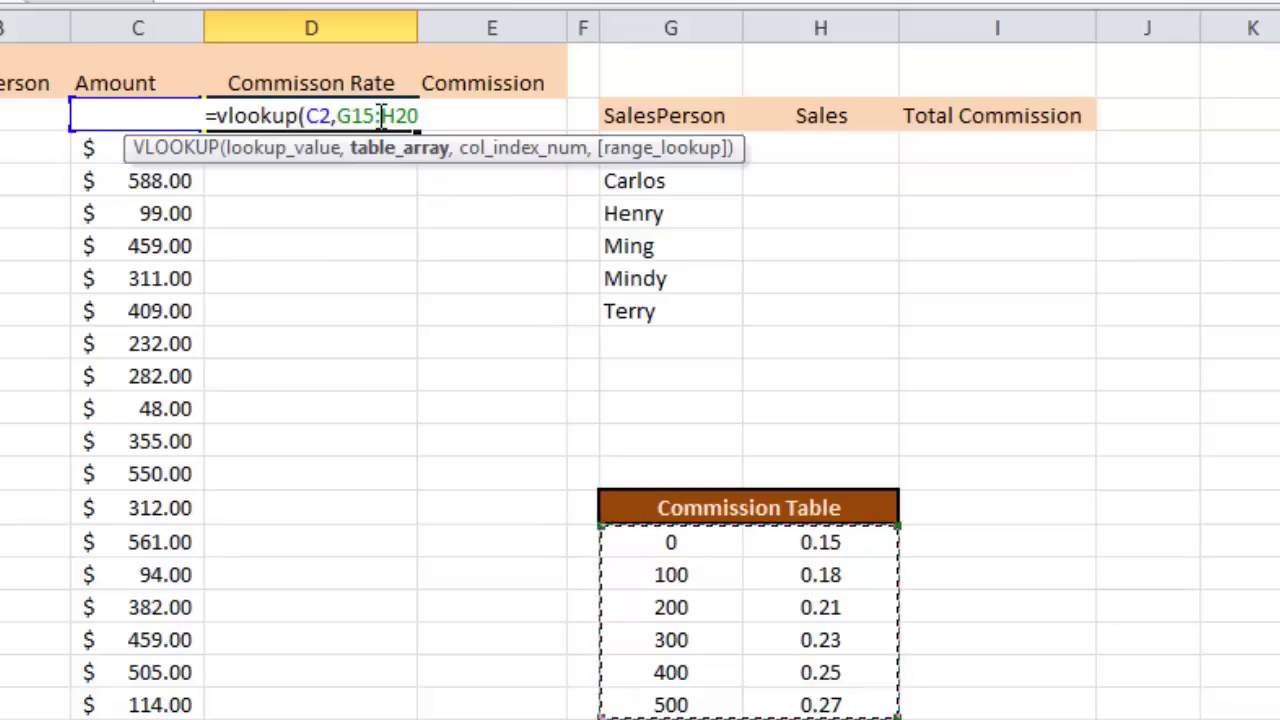
pyautogui.press('F4')
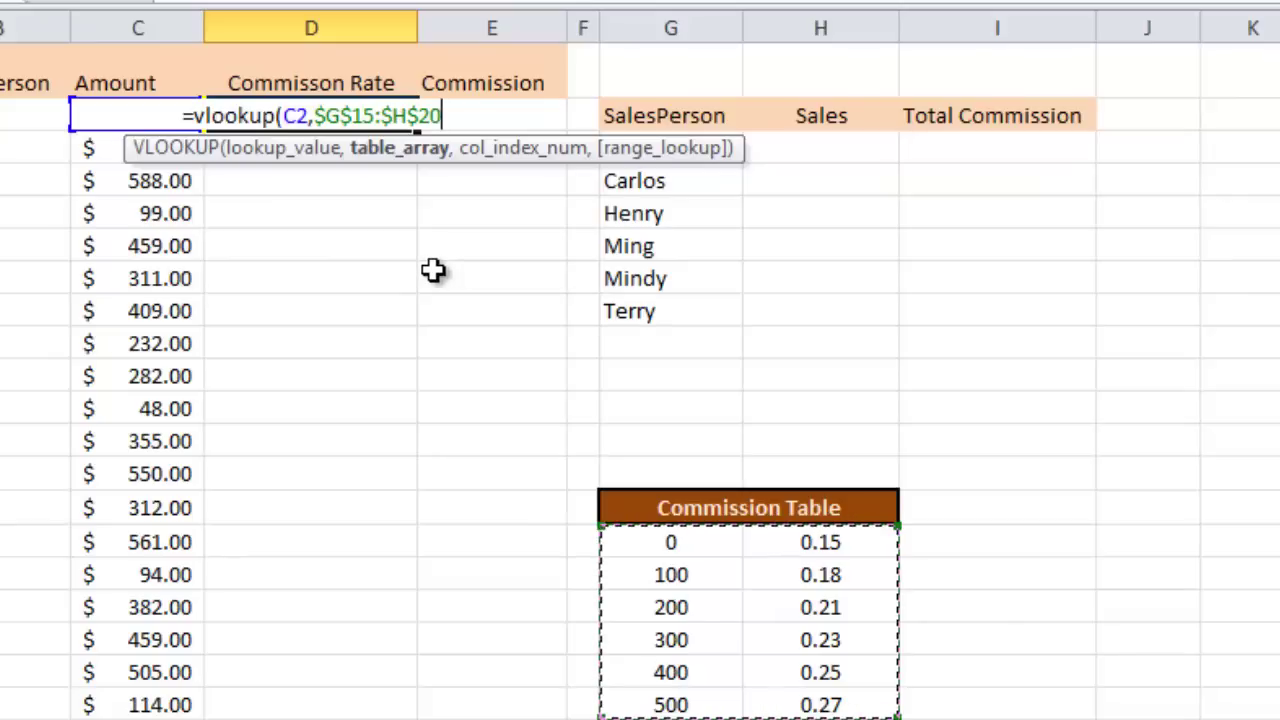
pyautogui.write(',')
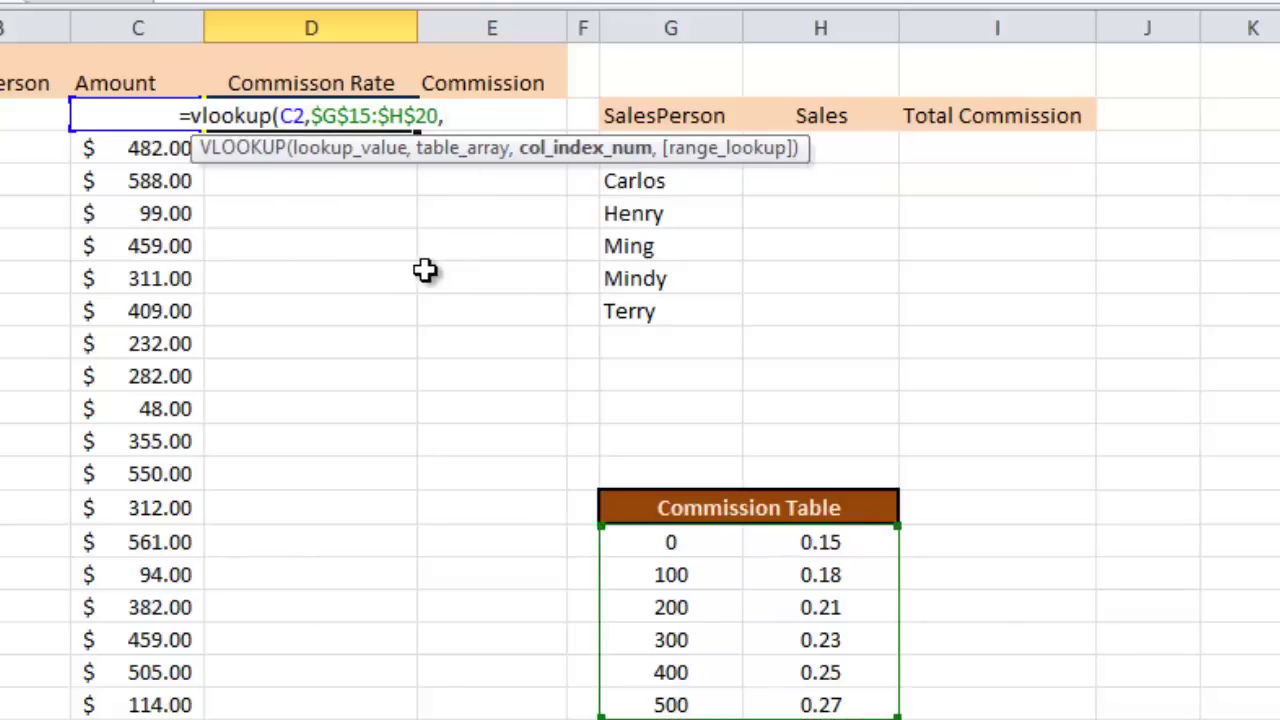
pyautogui.write('2')
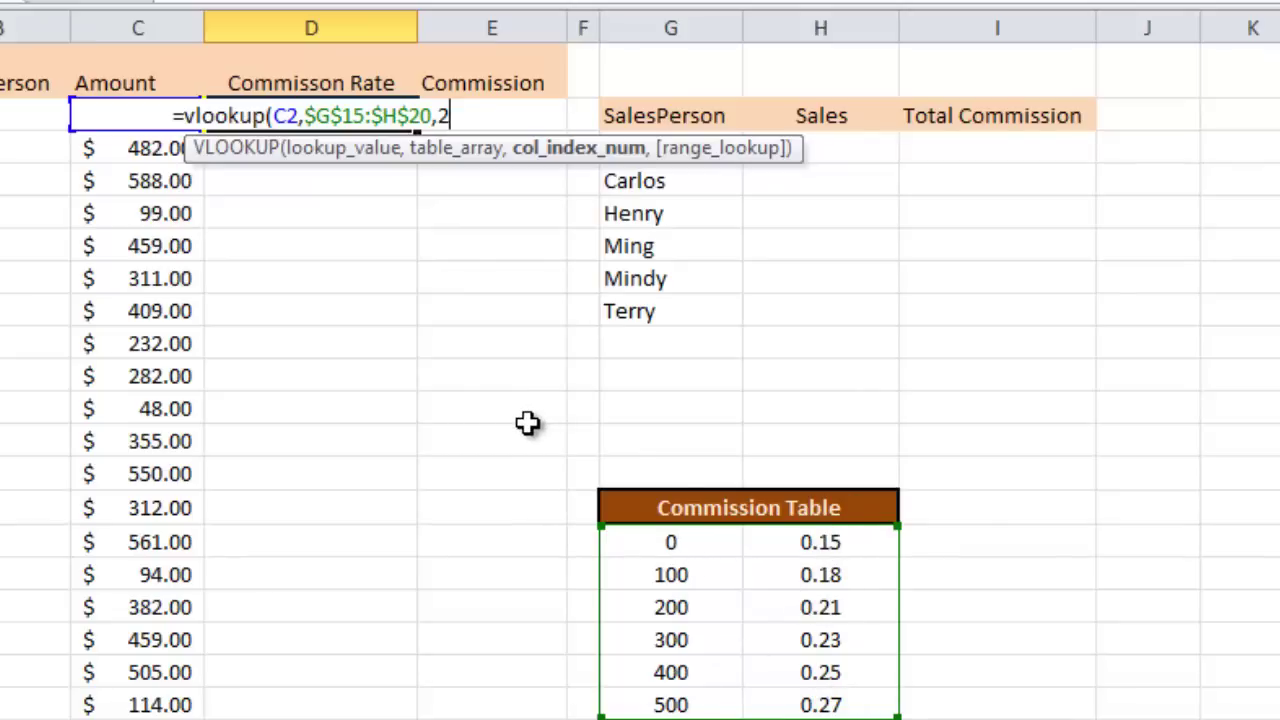
pyautogui.write(')')
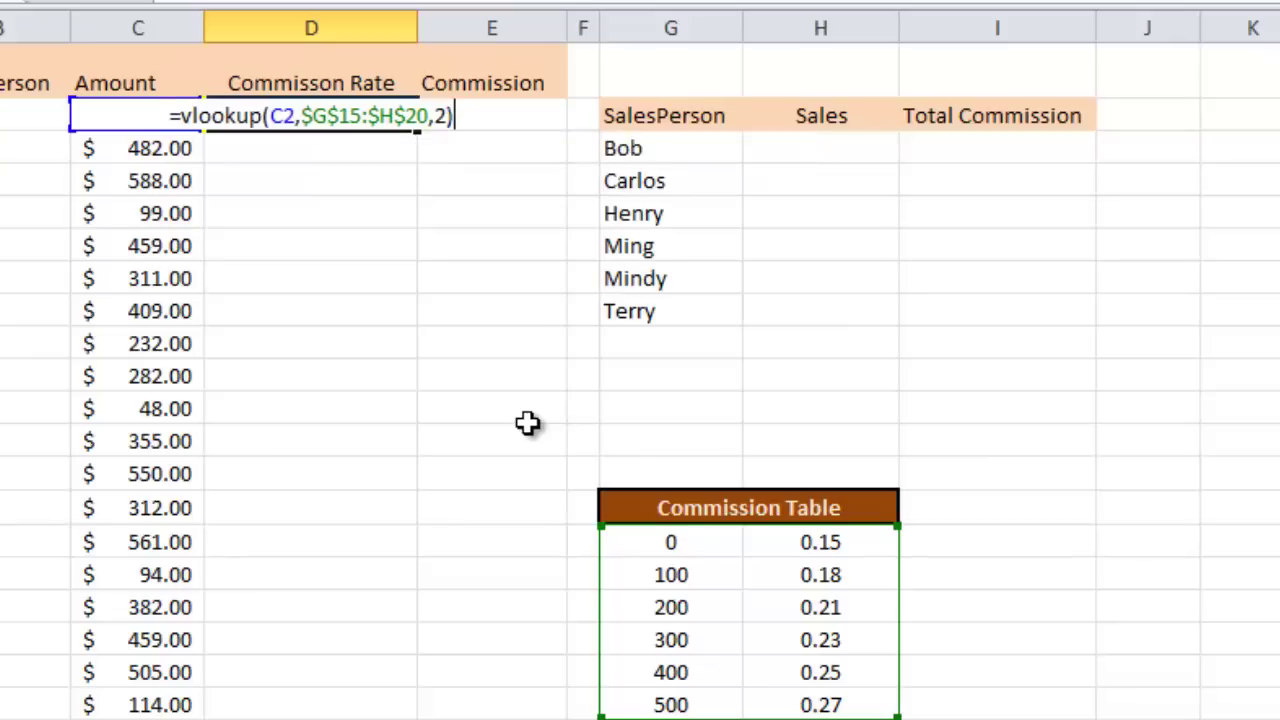
pyautogui.press('Return')
# Check the first sale's commission rate in D2 against the 300 and 400 rows of the Commission Table
pyautogui.click(343, 118)
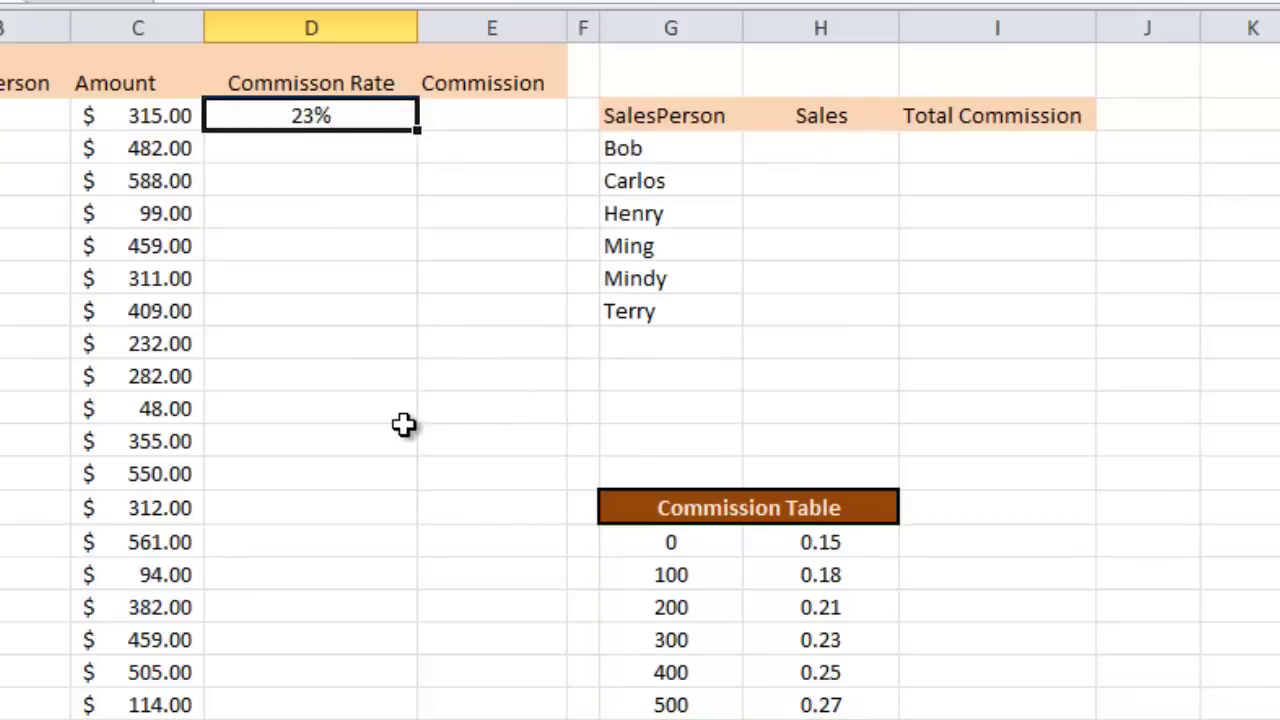
pyautogui.click(672, 638)
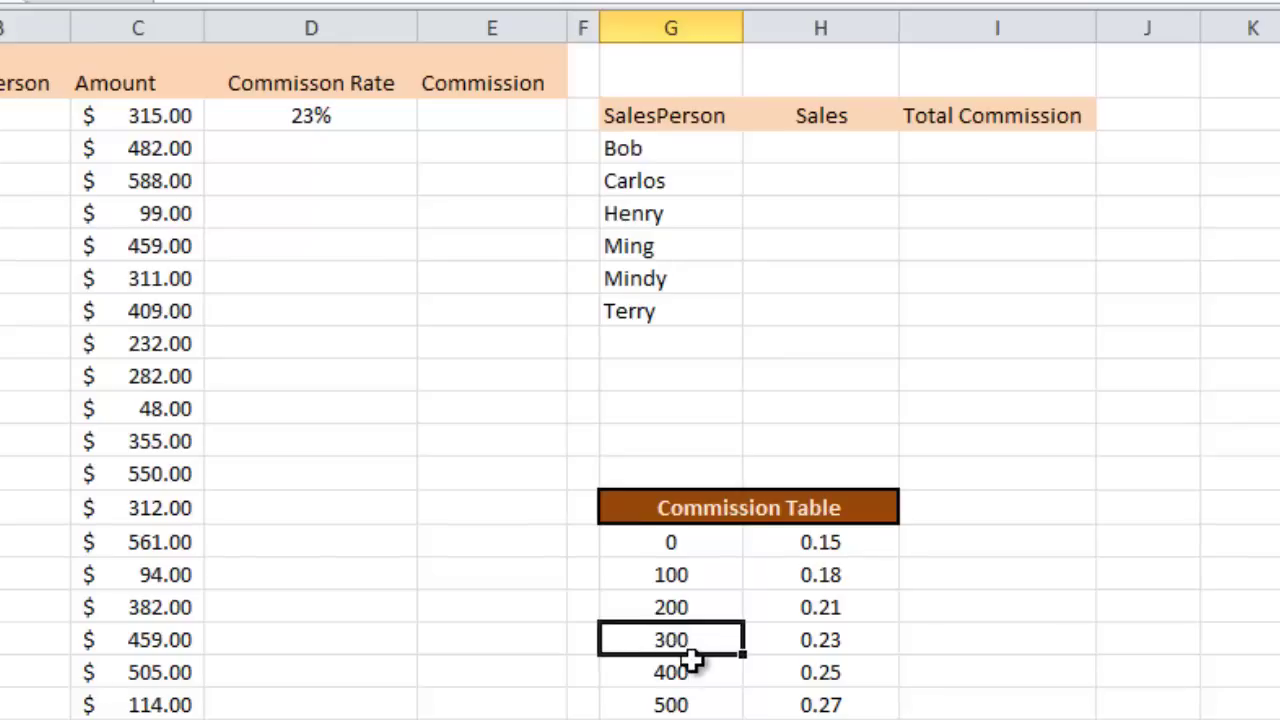
pyautogui.click(684, 672)
pyautogui.click(678, 640)
pyautogui.click(820, 645)
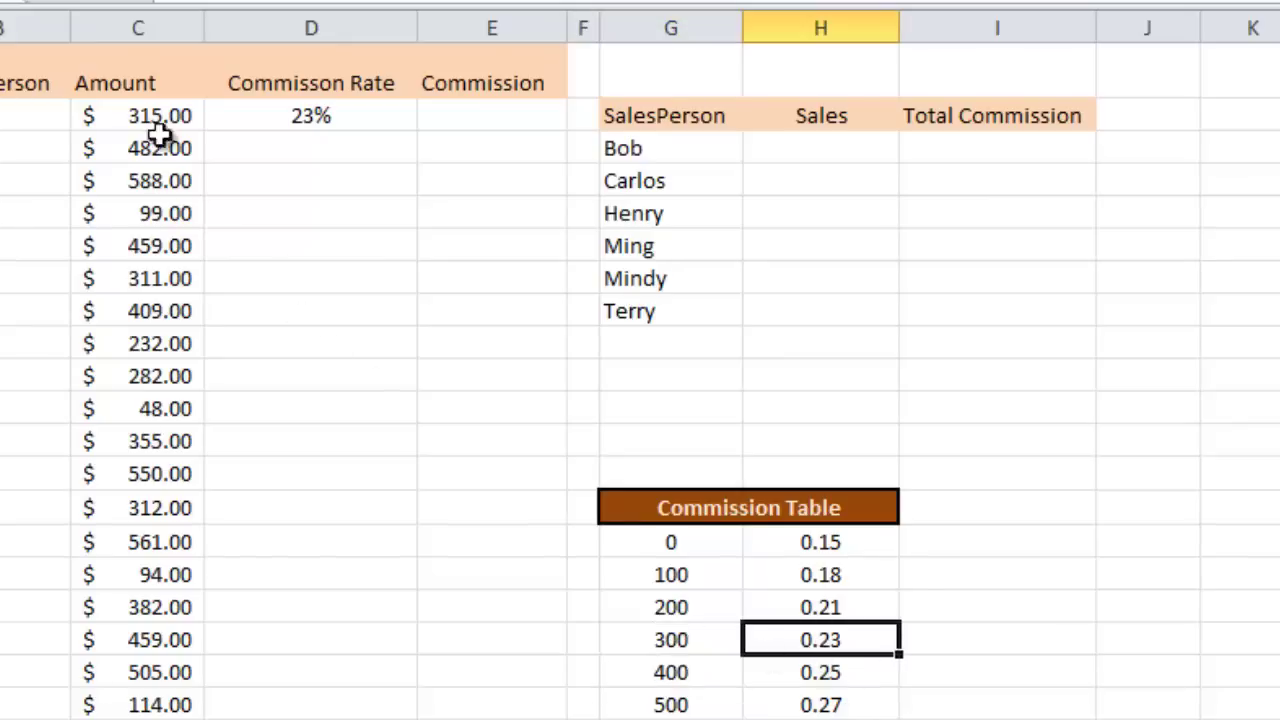
# Fill the VLOOKUP formula from D2 down to D21 and inspect the copied formula in D19
pyautogui.click(310, 118)
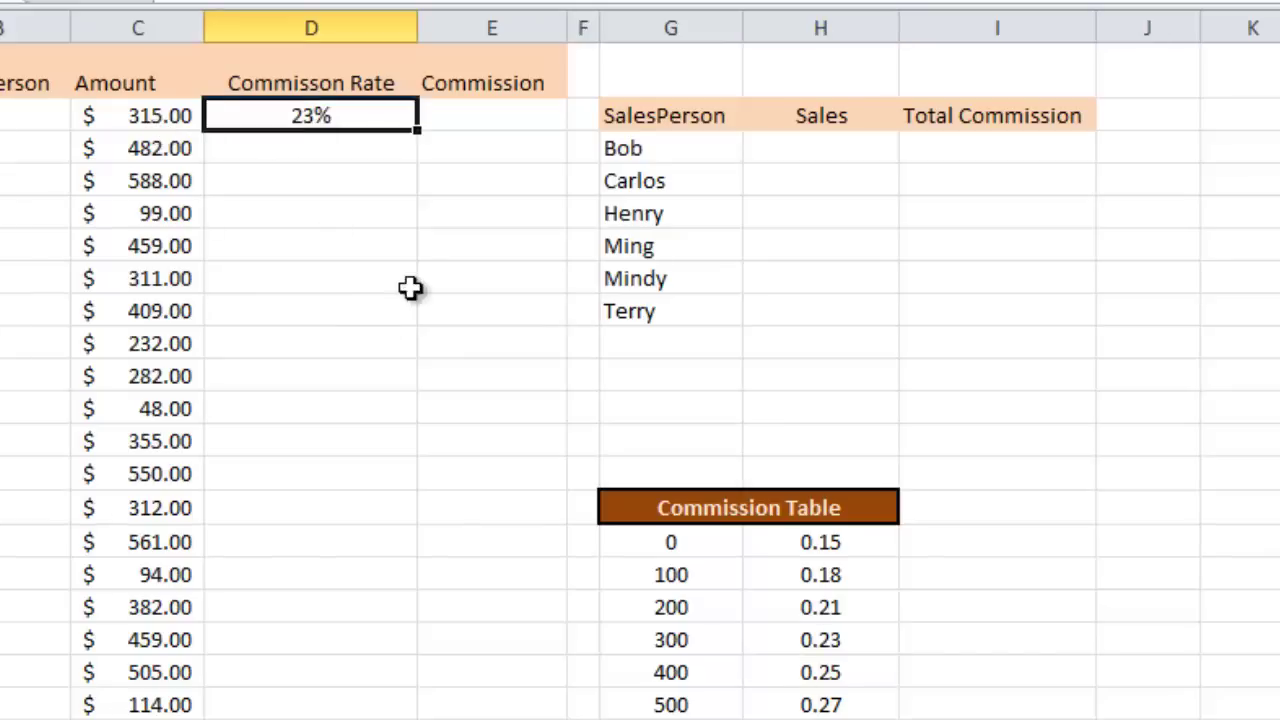
pyautogui.moveTo(417, 132); pyautogui.dragTo(391, 695)
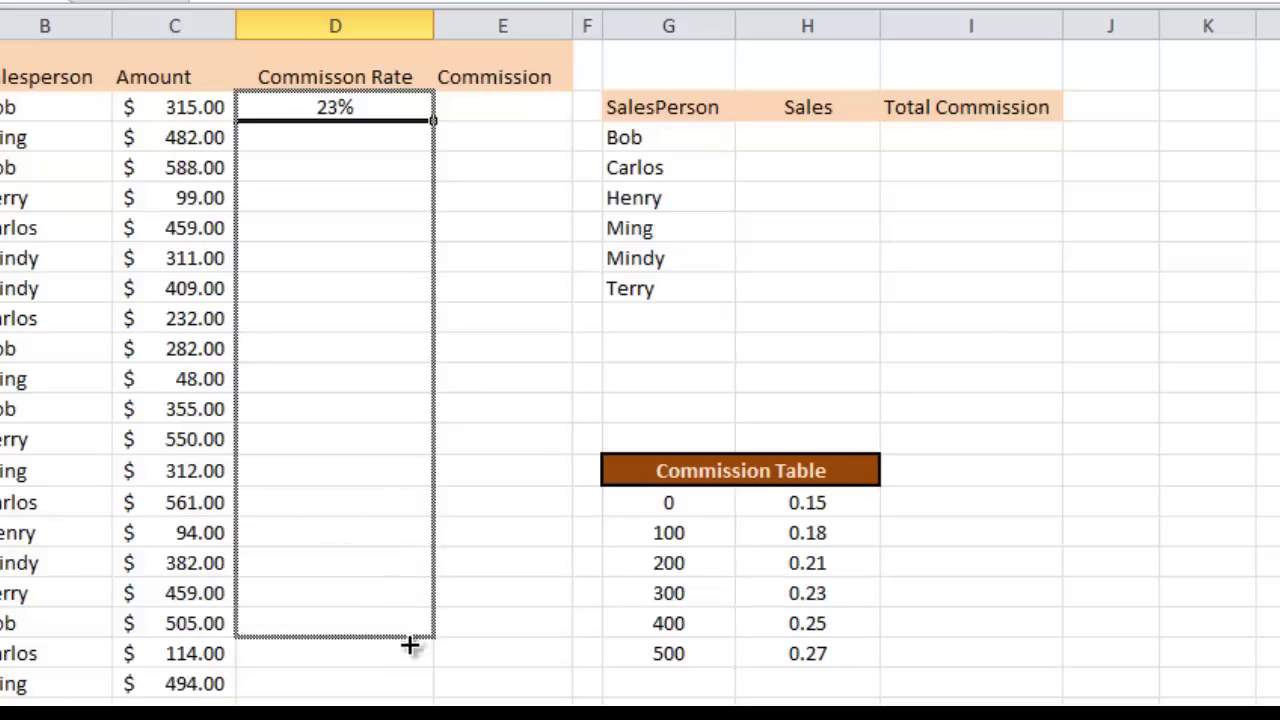
pyautogui.moveTo(409, 645); pyautogui.dragTo(409, 694)
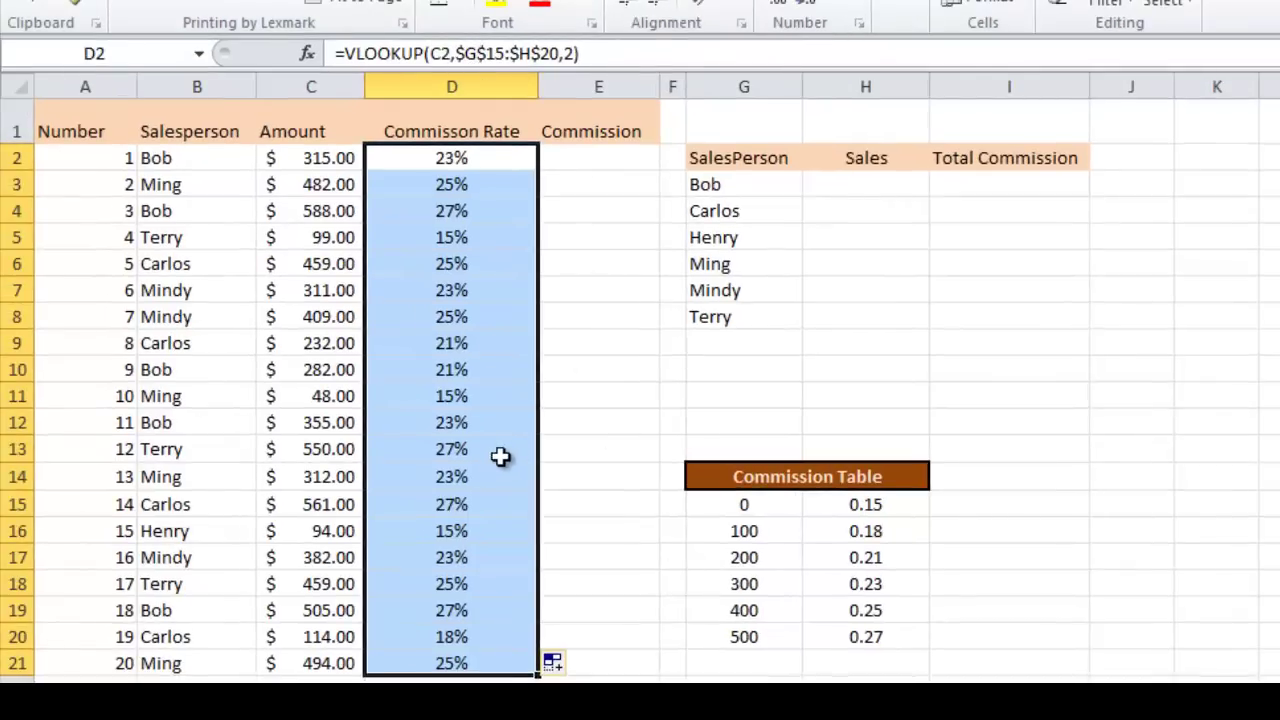
pyautogui.click(457, 613)
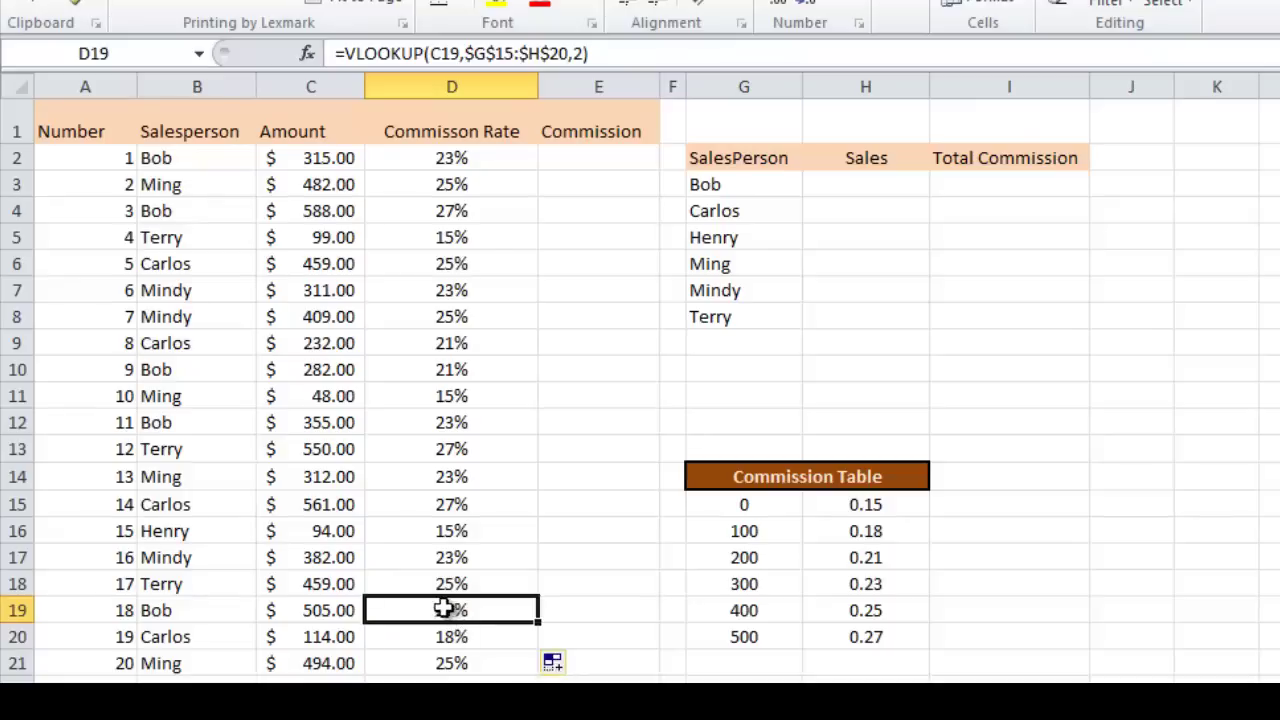
pyautogui.doubleClick(450, 611)
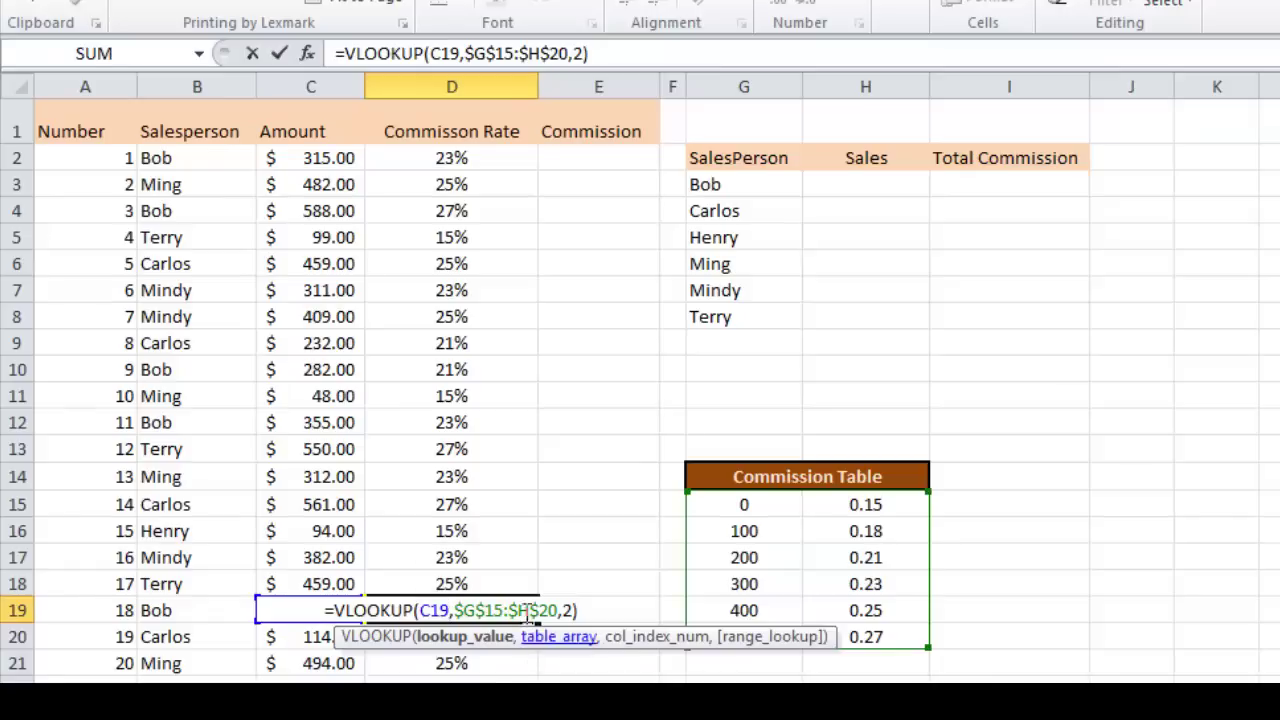
pyautogui.press('Return')
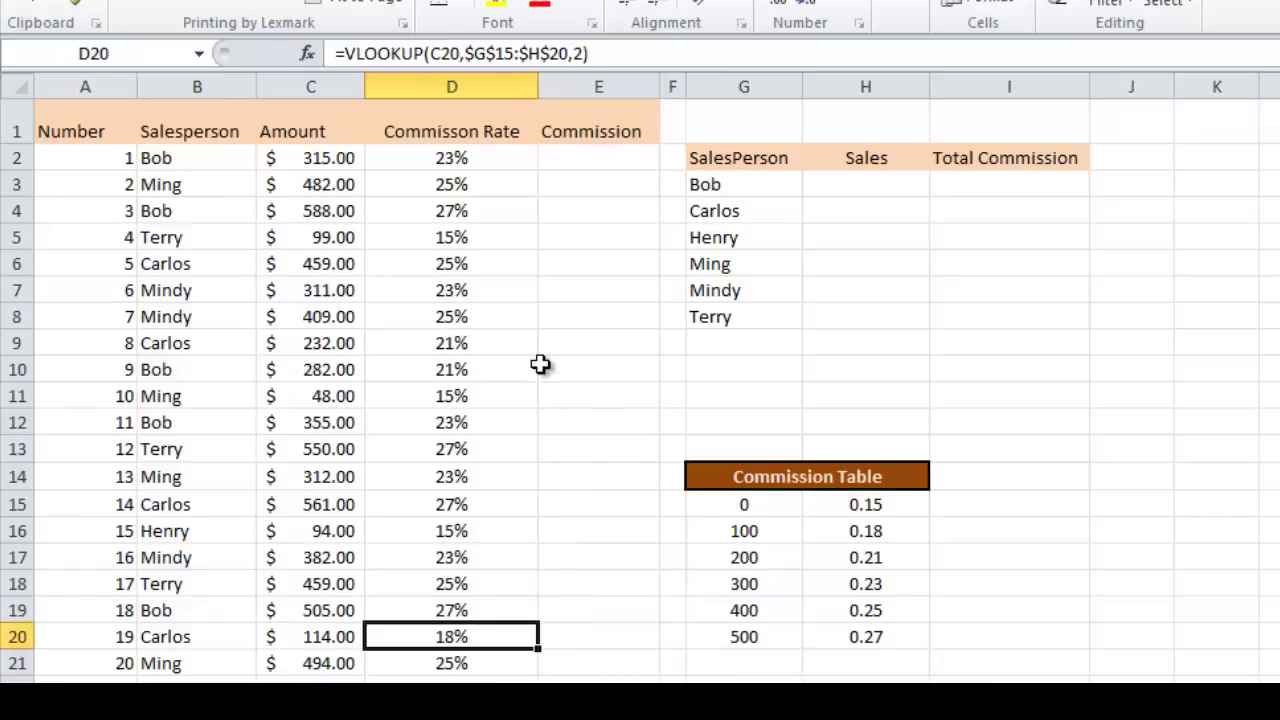
# Calculate the first sale's commission in E2 with =D2*C2 and fill the formula down to E21
pyautogui.click(598, 158)
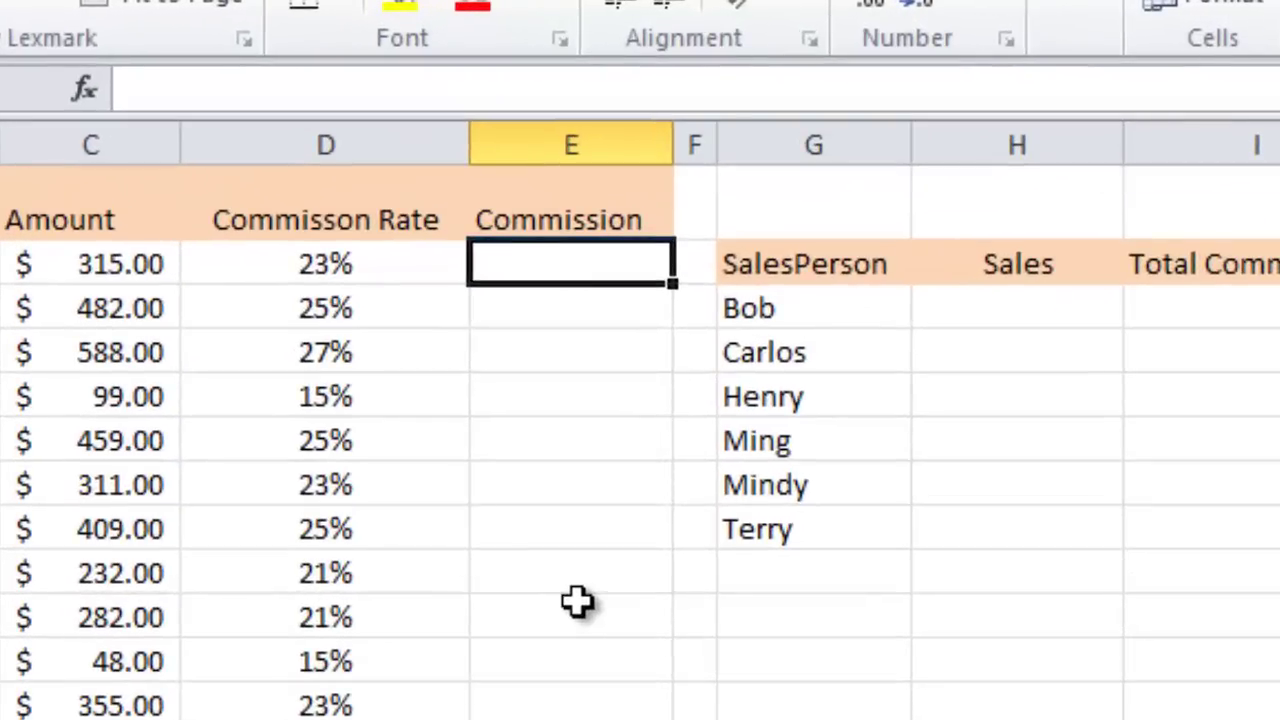
pyautogui.click(306, 264)
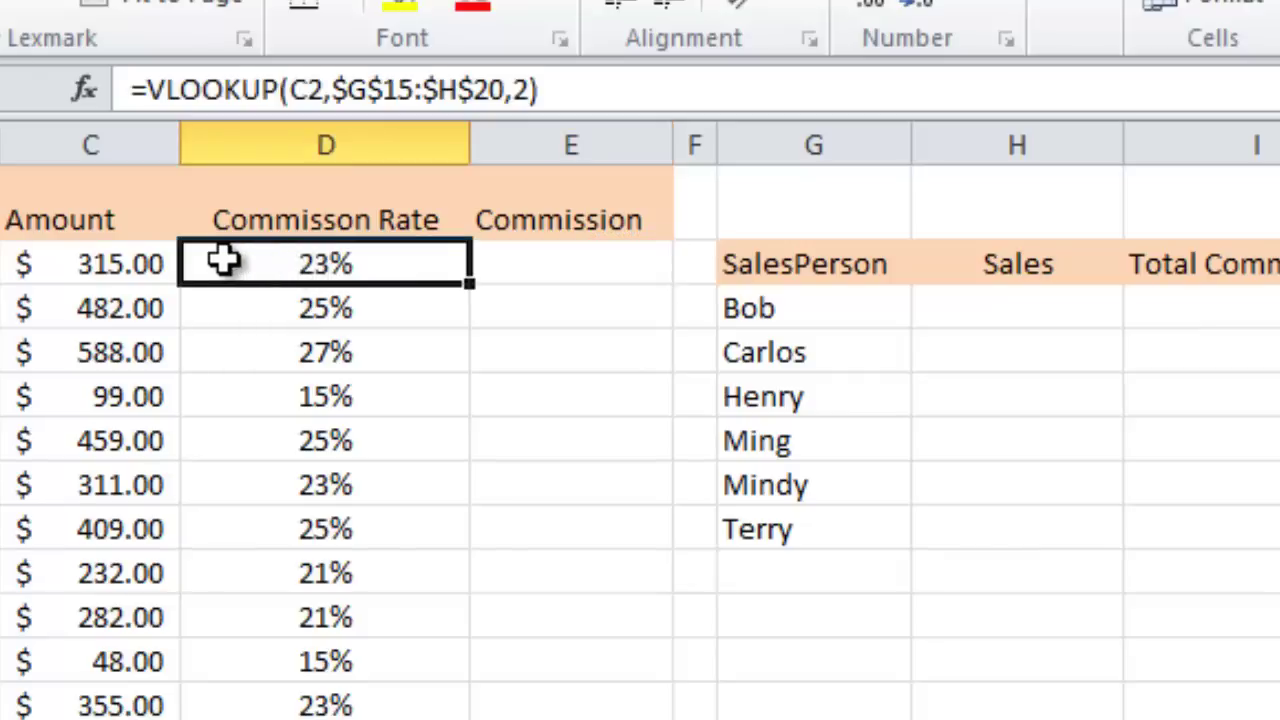
pyautogui.click(149, 263)
pyautogui.click(600, 268)
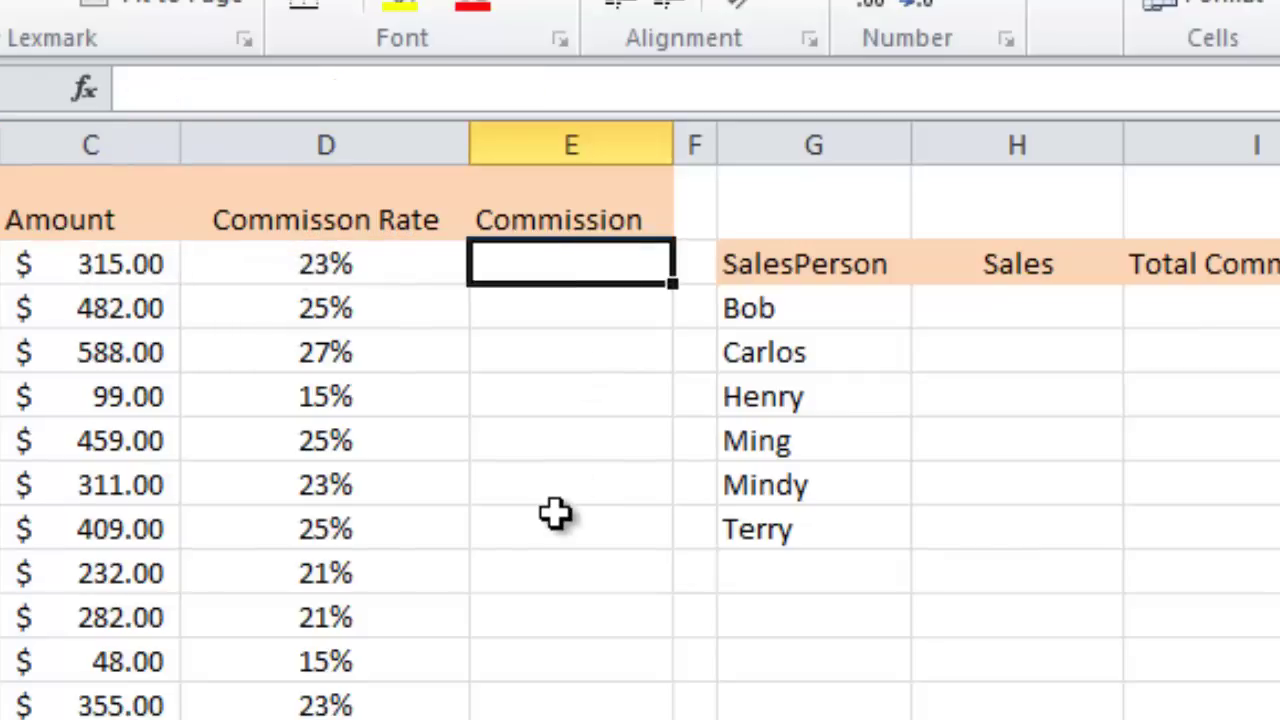
pyautogui.write('=')
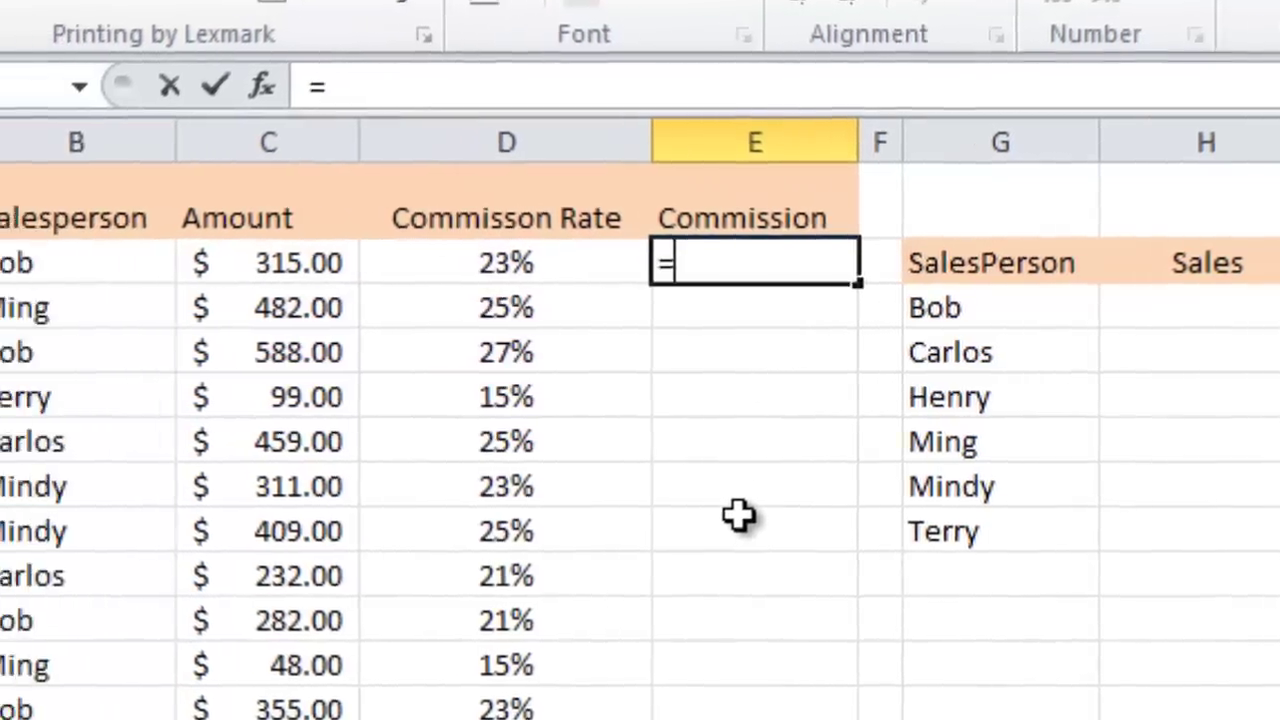
pyautogui.click(320, 262)
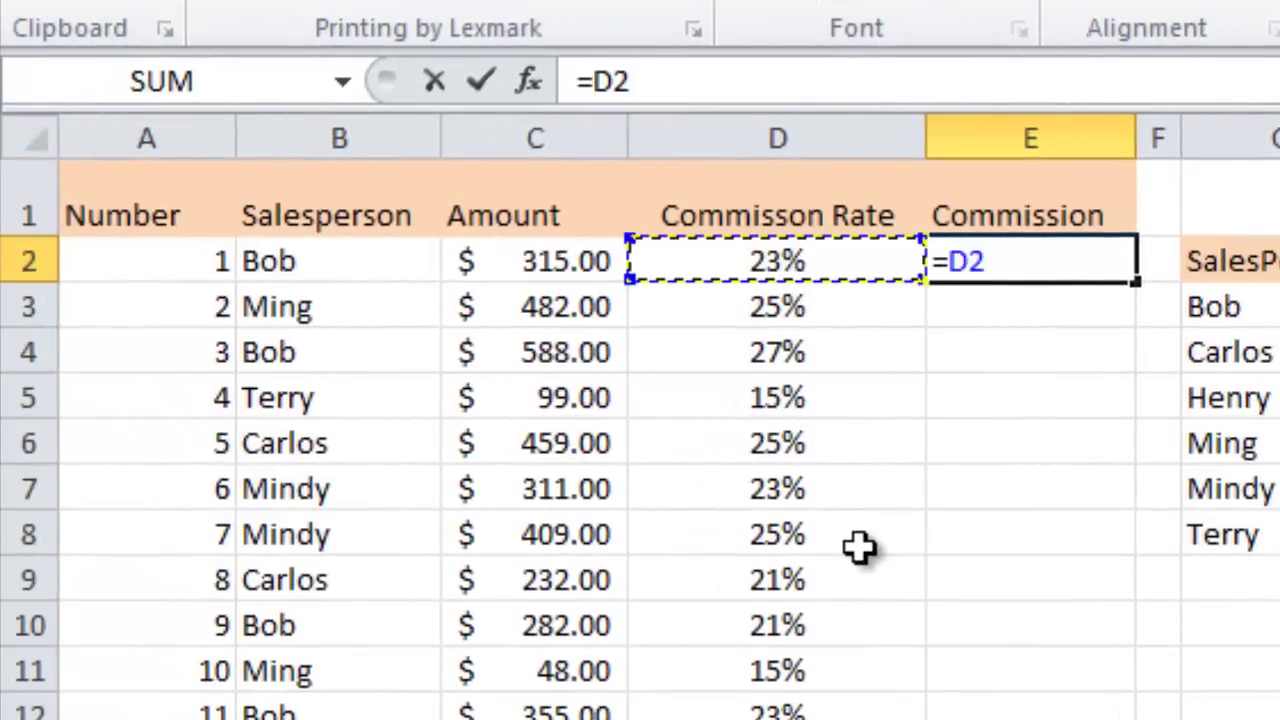
pyautogui.write('*')
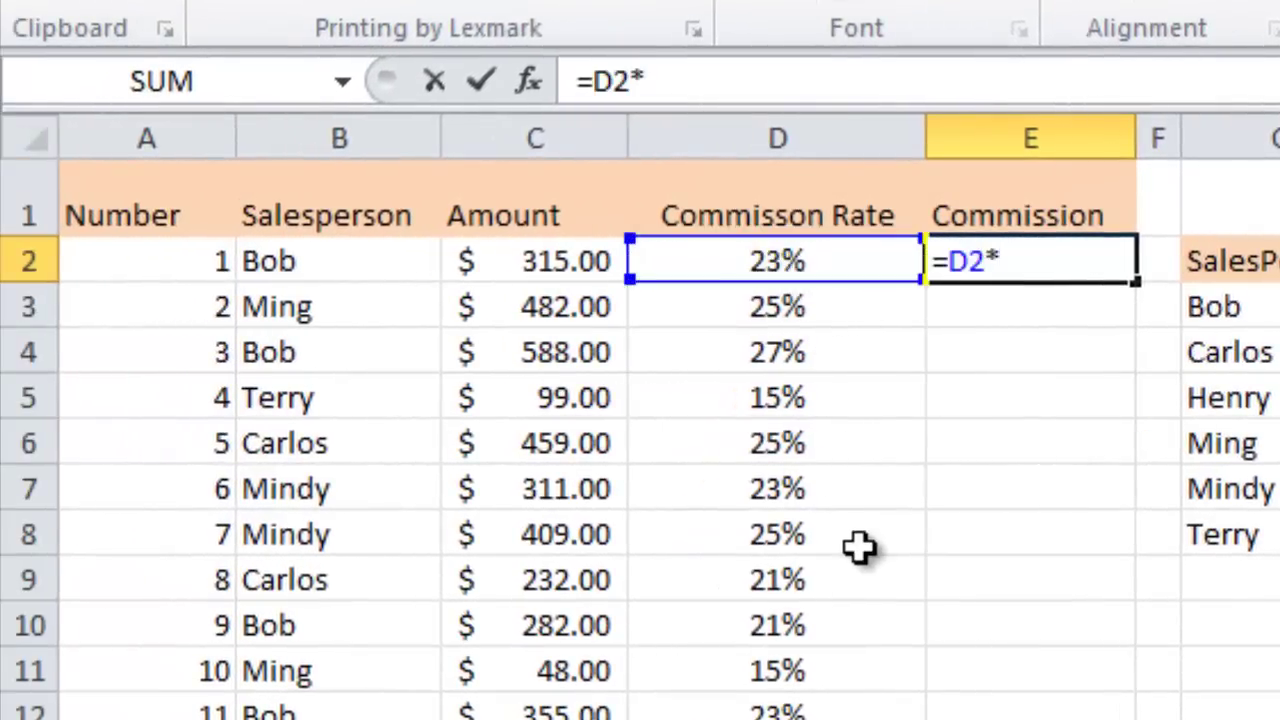
pyautogui.click(558, 268)
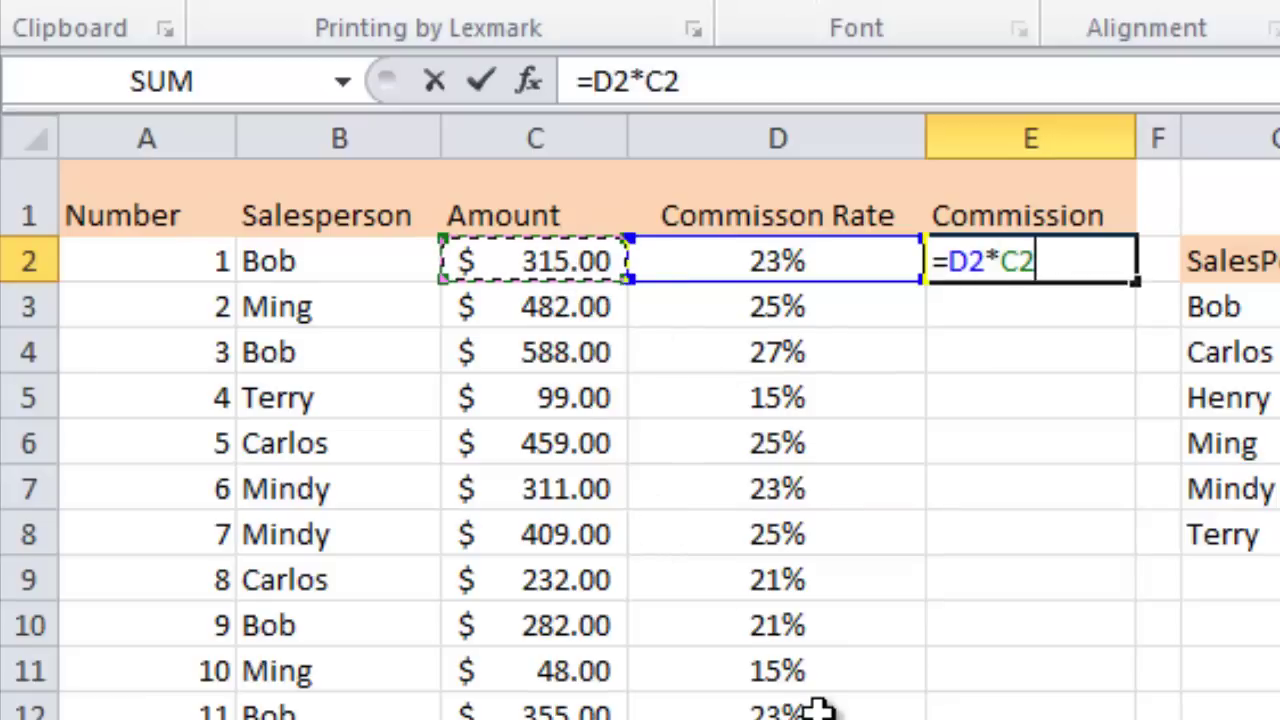
pyautogui.press('Return')
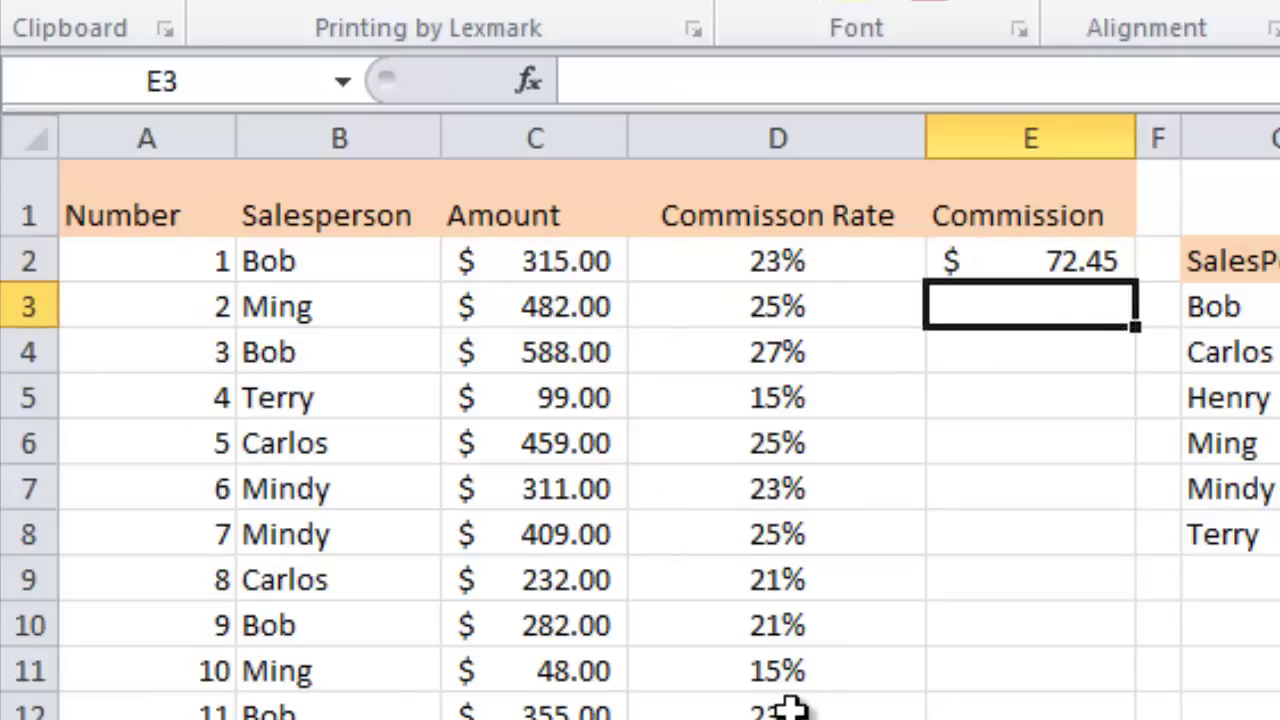
pyautogui.click(1033, 261)
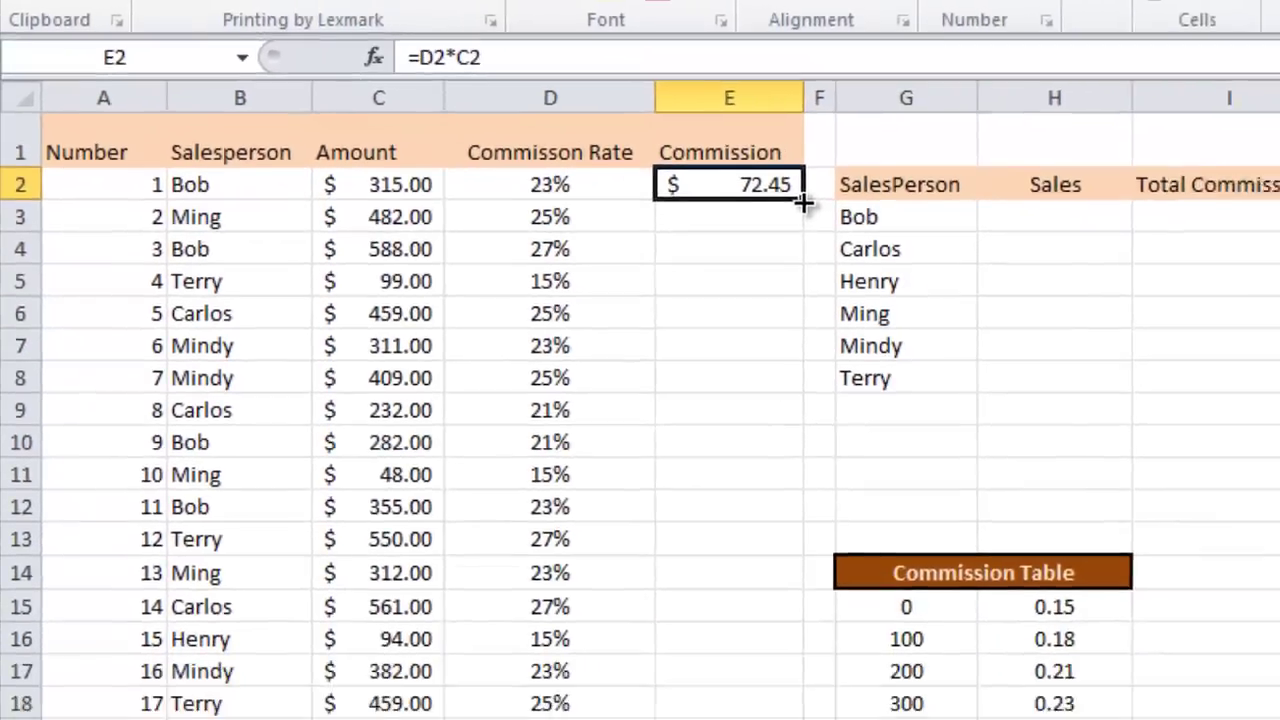
pyautogui.moveTo(1135, 282); pyautogui.dragTo(654, 708)
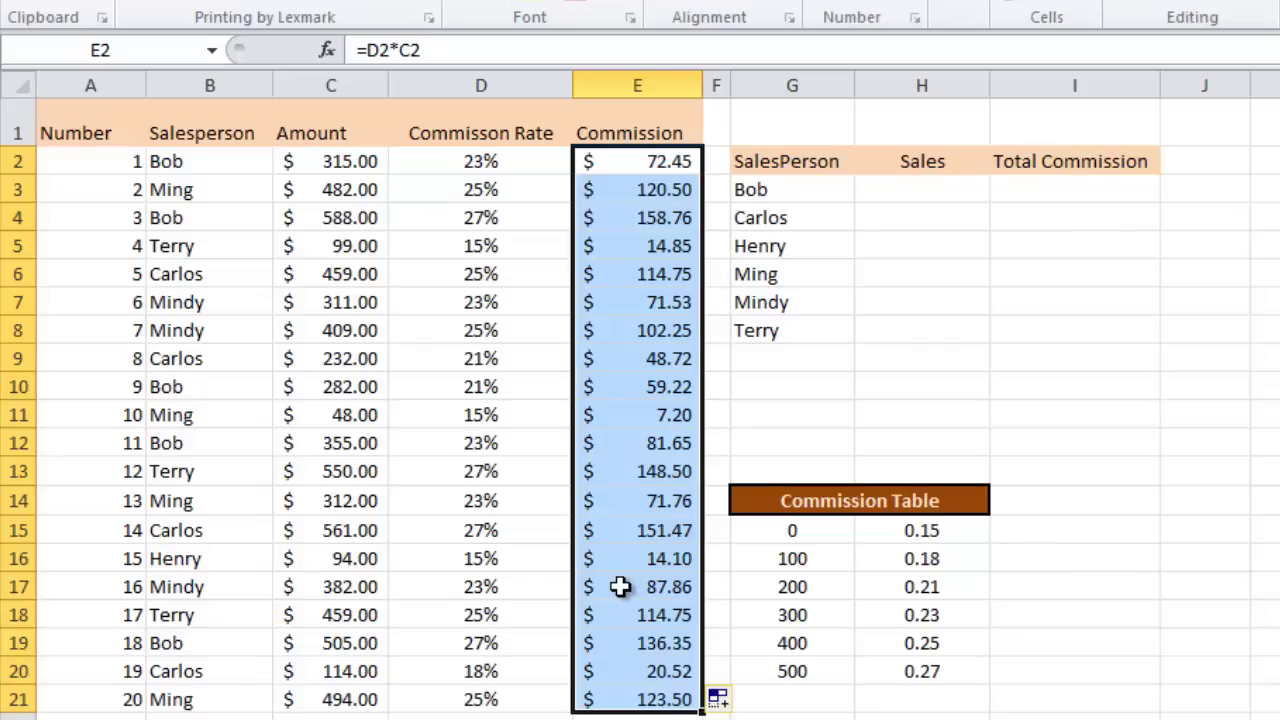
pyautogui.click(905, 183)
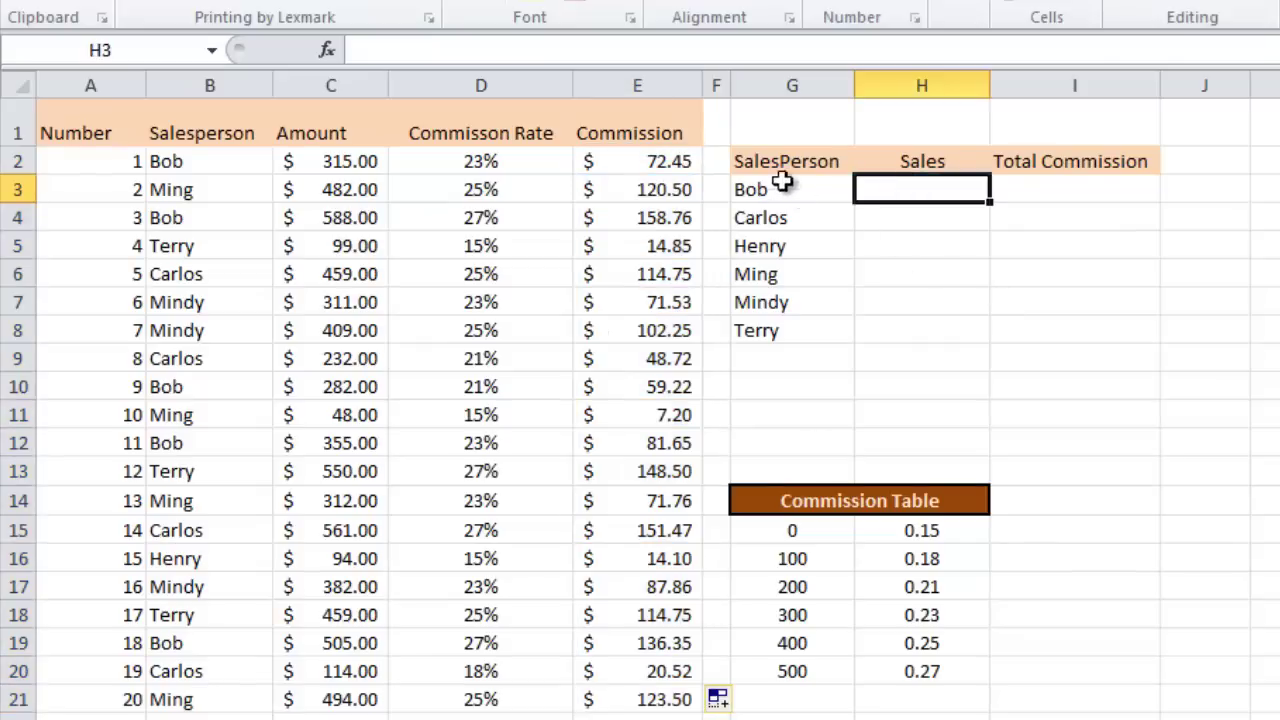
pyautogui.moveTo(778, 190); pyautogui.dragTo(785, 336)
pyautogui.click(926, 191)
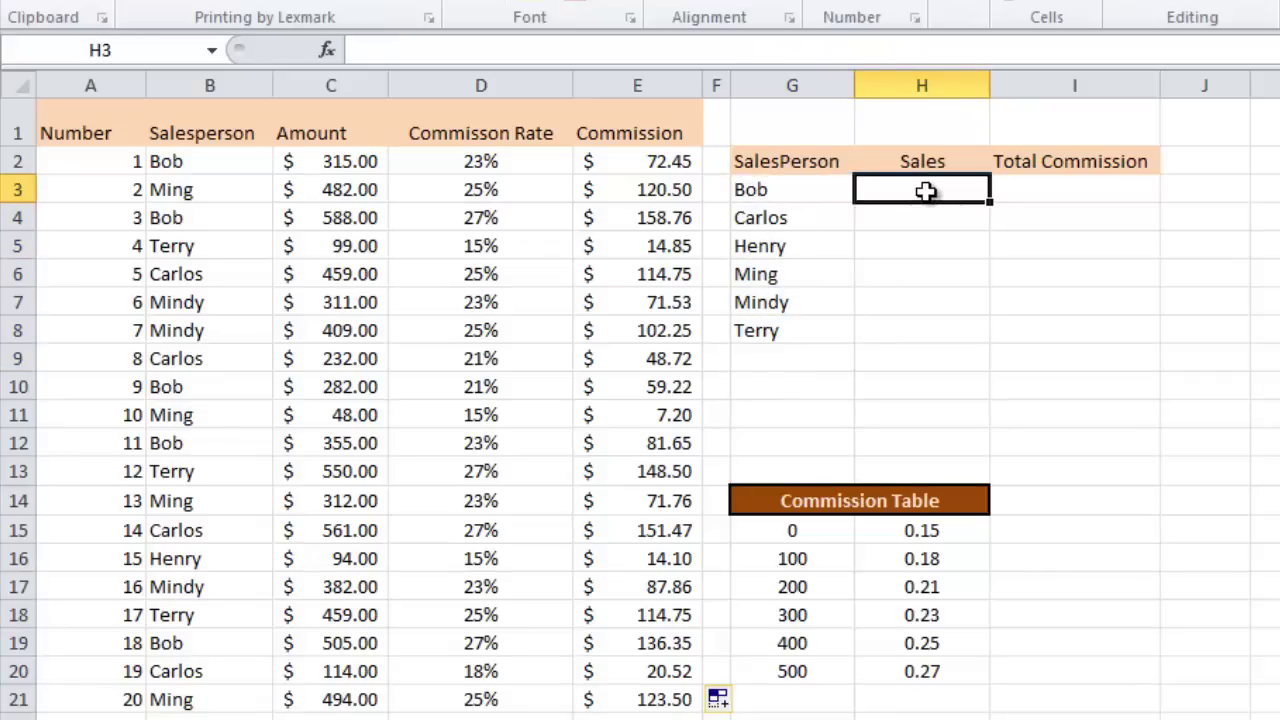
pyautogui.click(1082, 193)
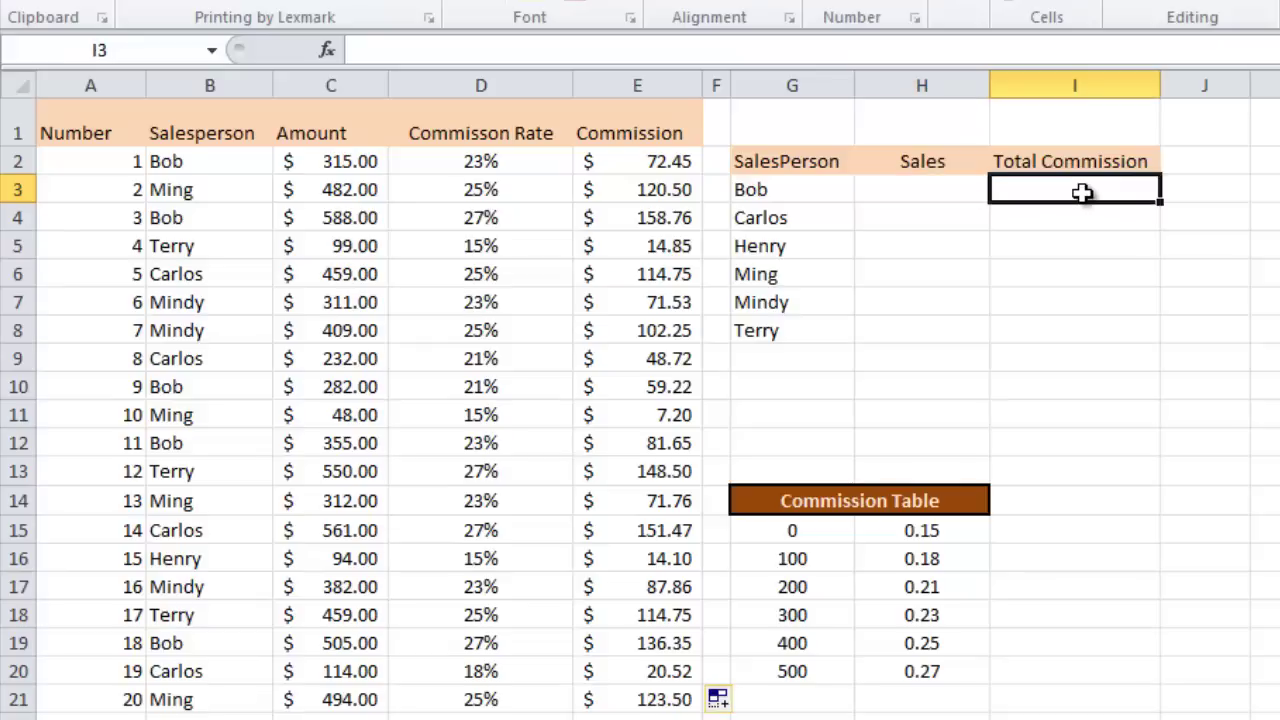
# Enter =COUNTIF($B$2:$B$21,G3) in H3 to count the first listed salesperson's sales
pyautogui.click(914, 190)
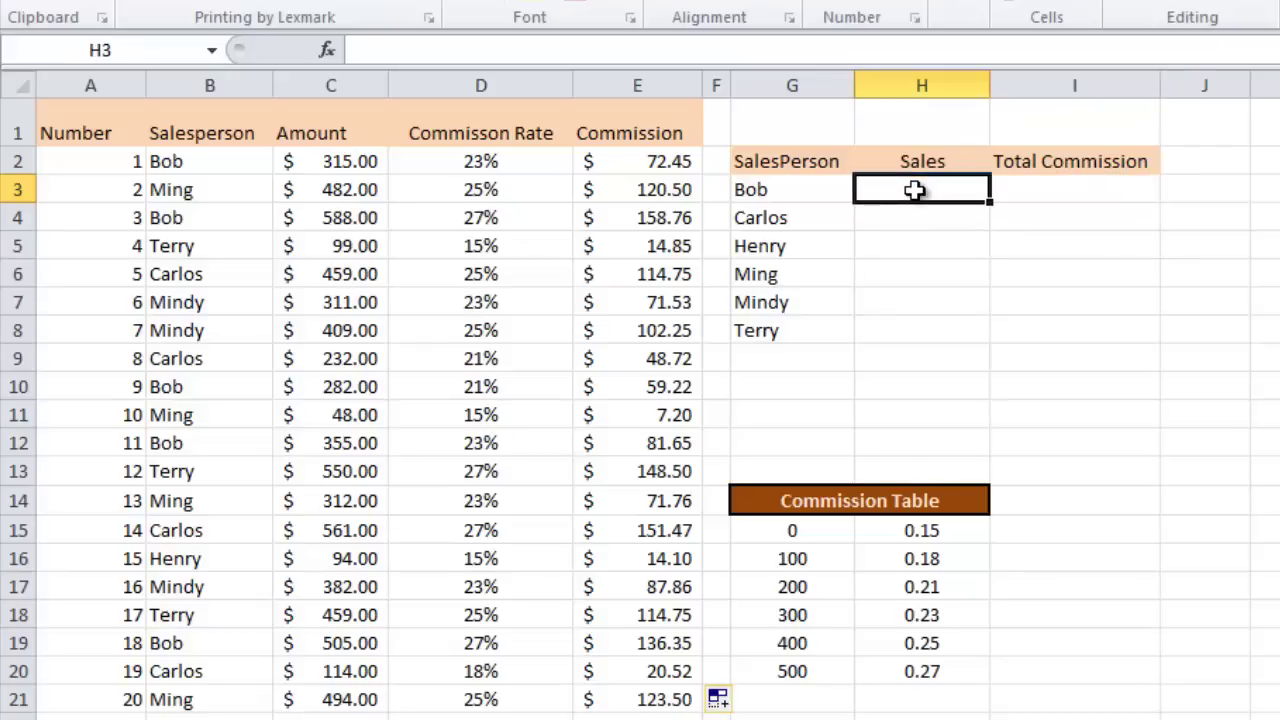
pyautogui.write('=')
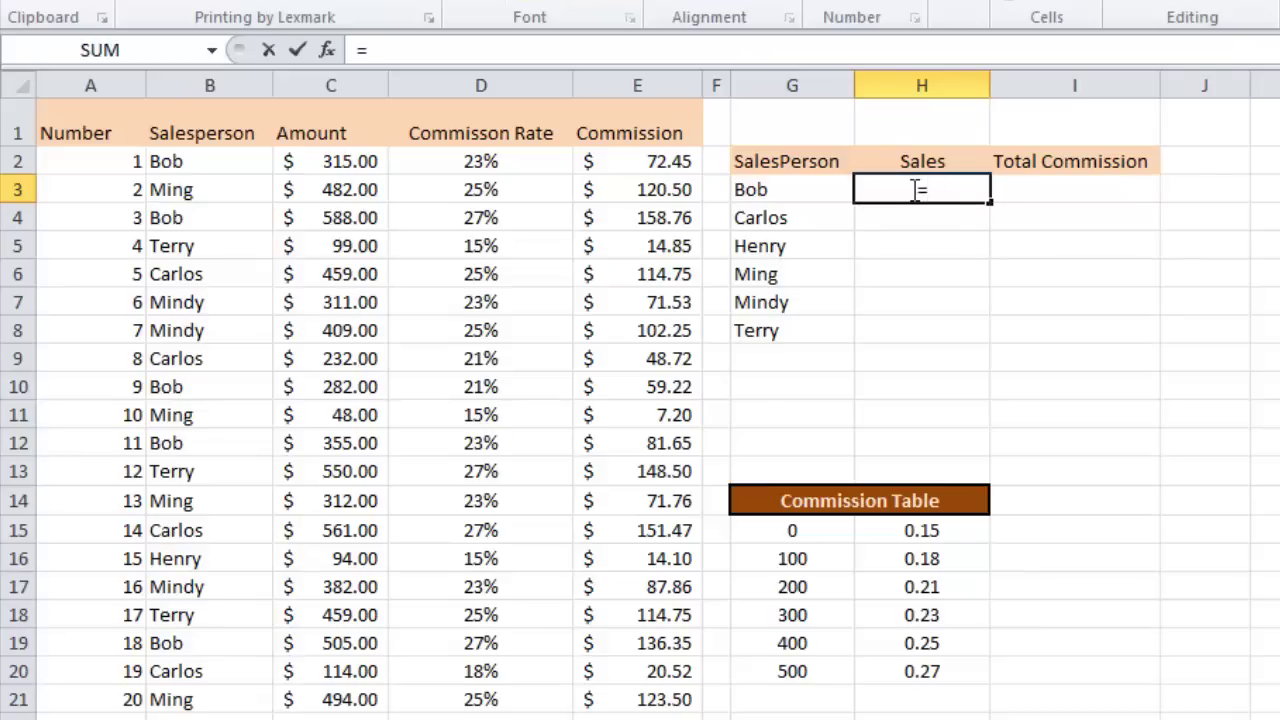
pyautogui.write('coun')
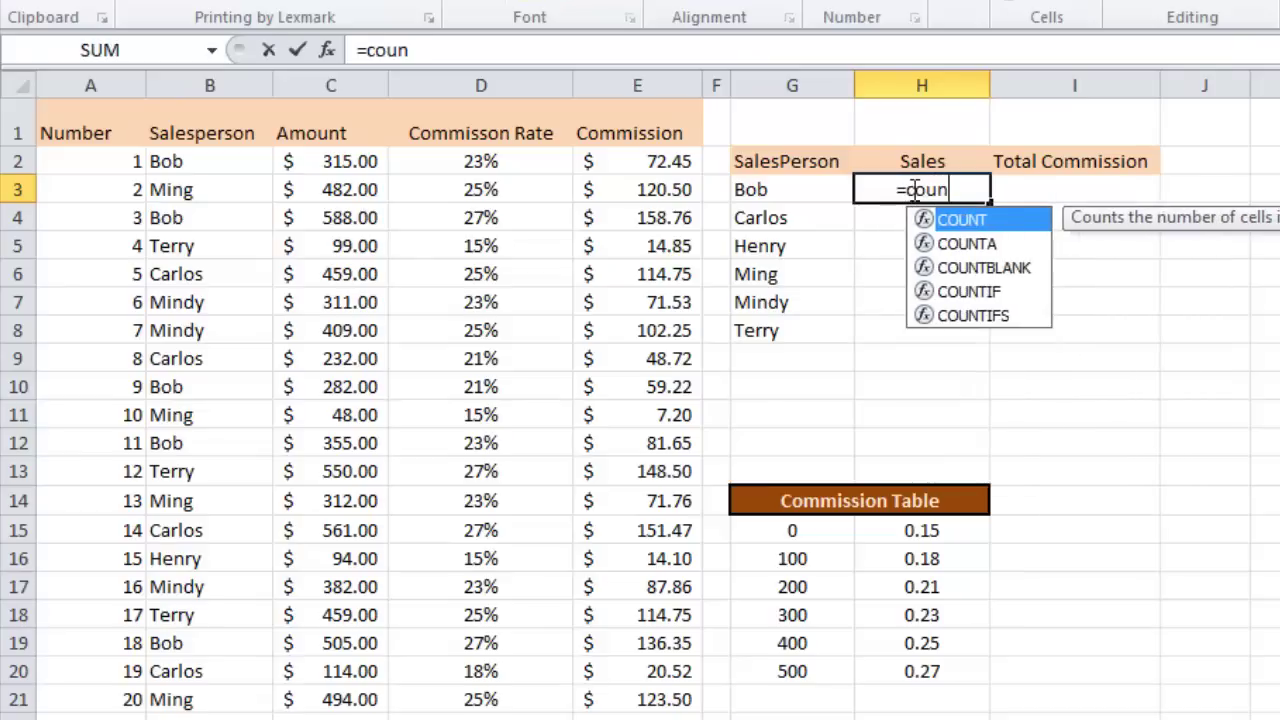
pyautogui.write('tif')
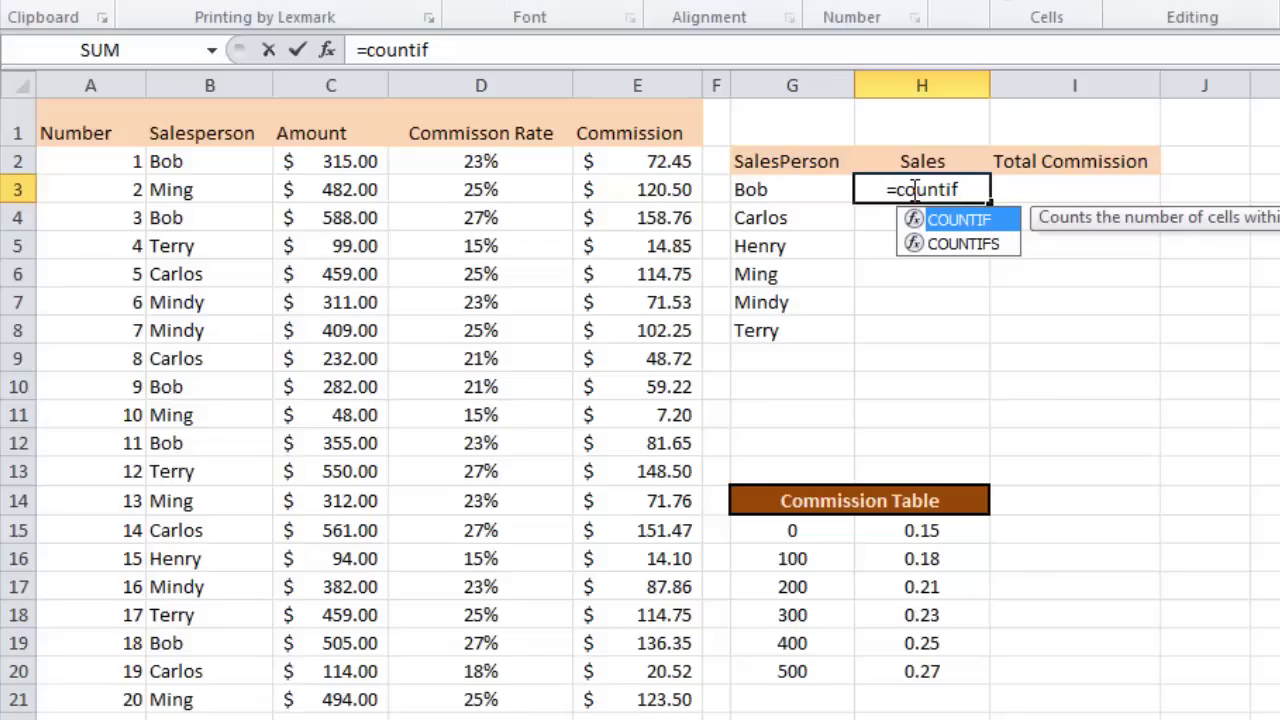
pyautogui.write('(')
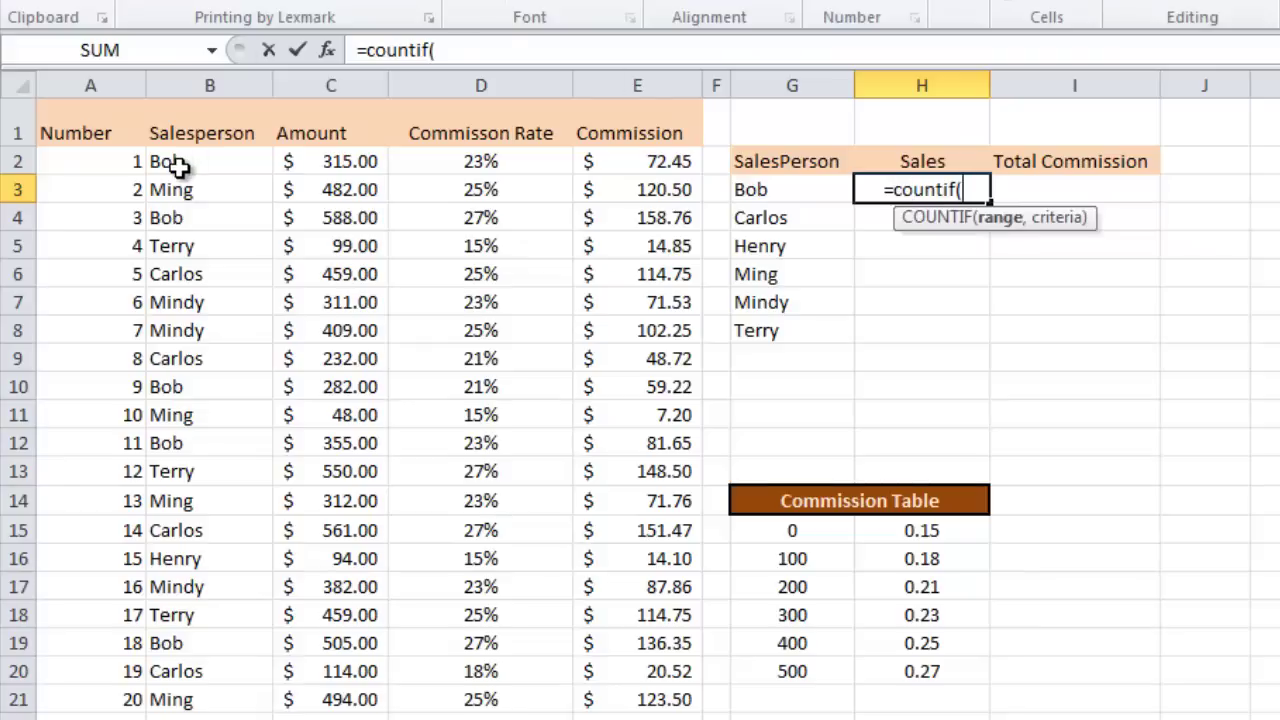
pyautogui.moveTo(178, 167); pyautogui.dragTo(210, 694)
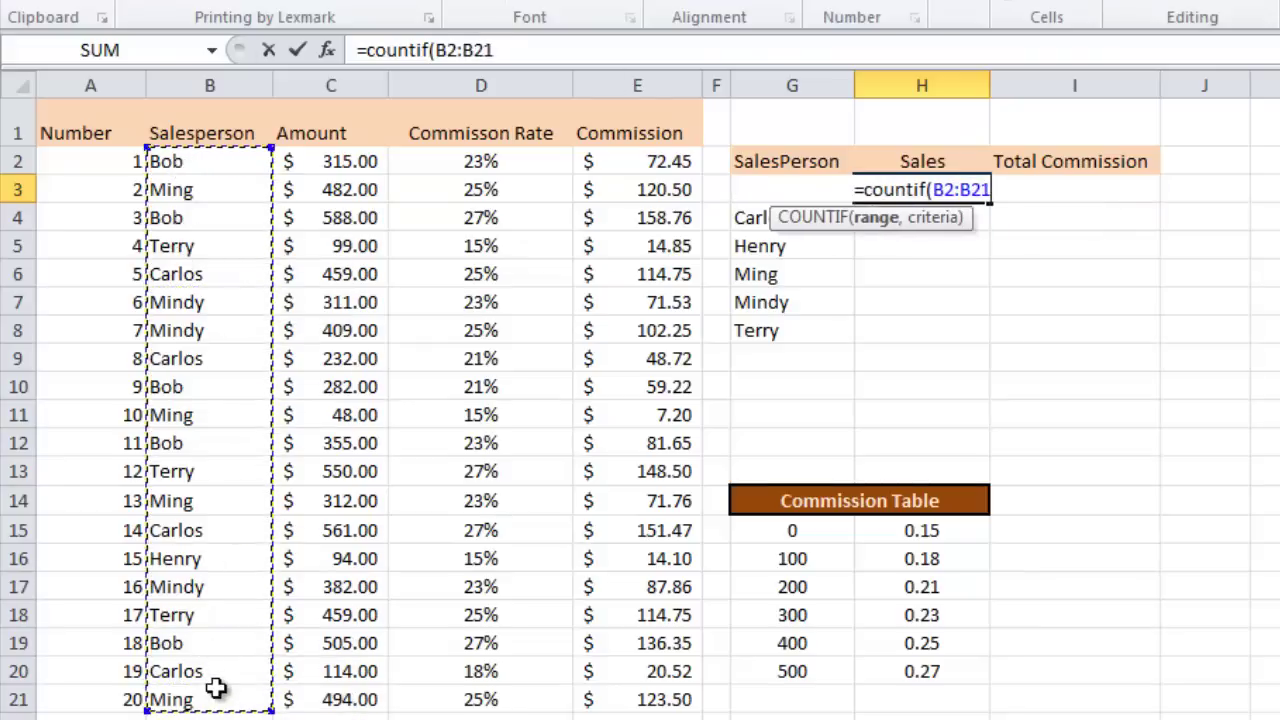
pyautogui.press('F4')
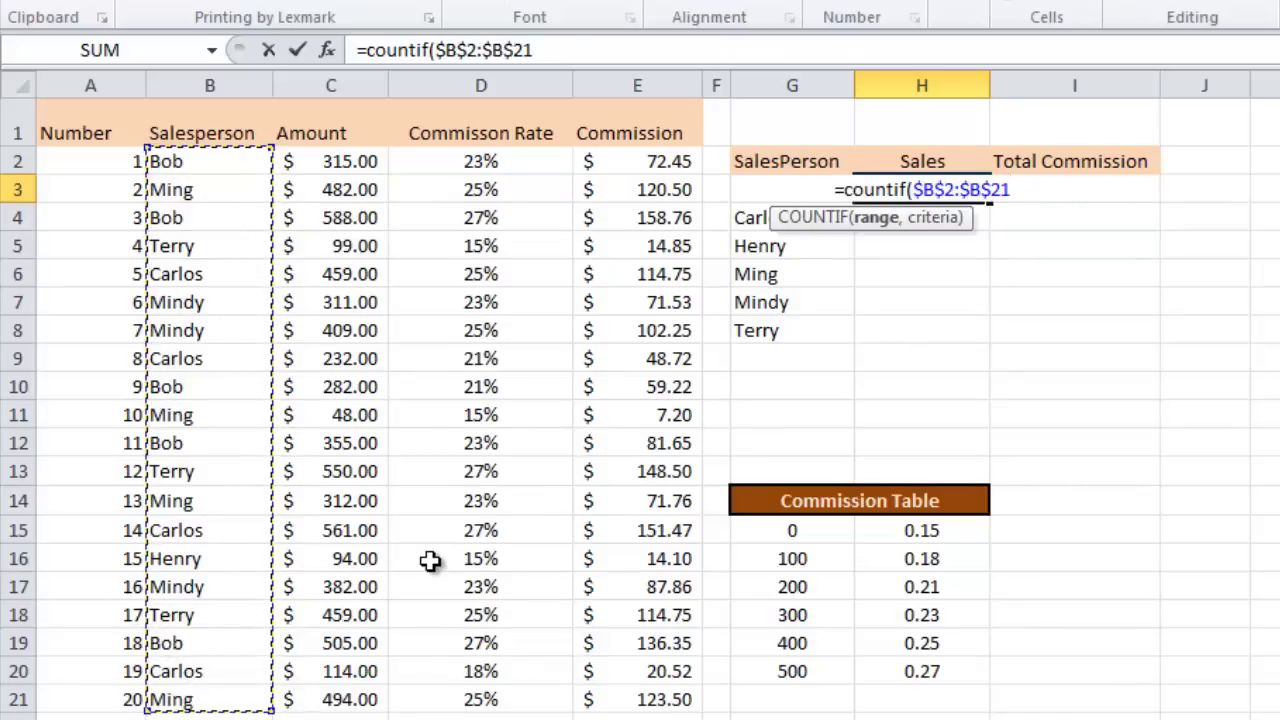
pyautogui.write(',')
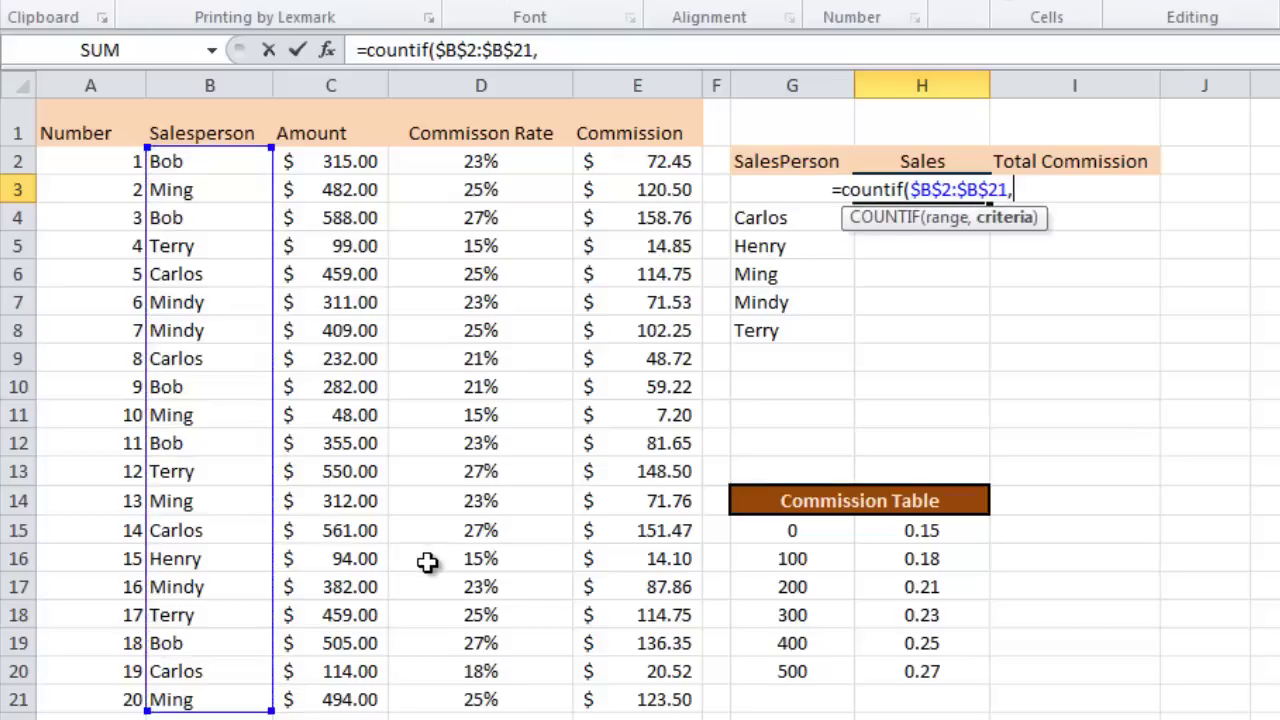
pyautogui.press('Home')
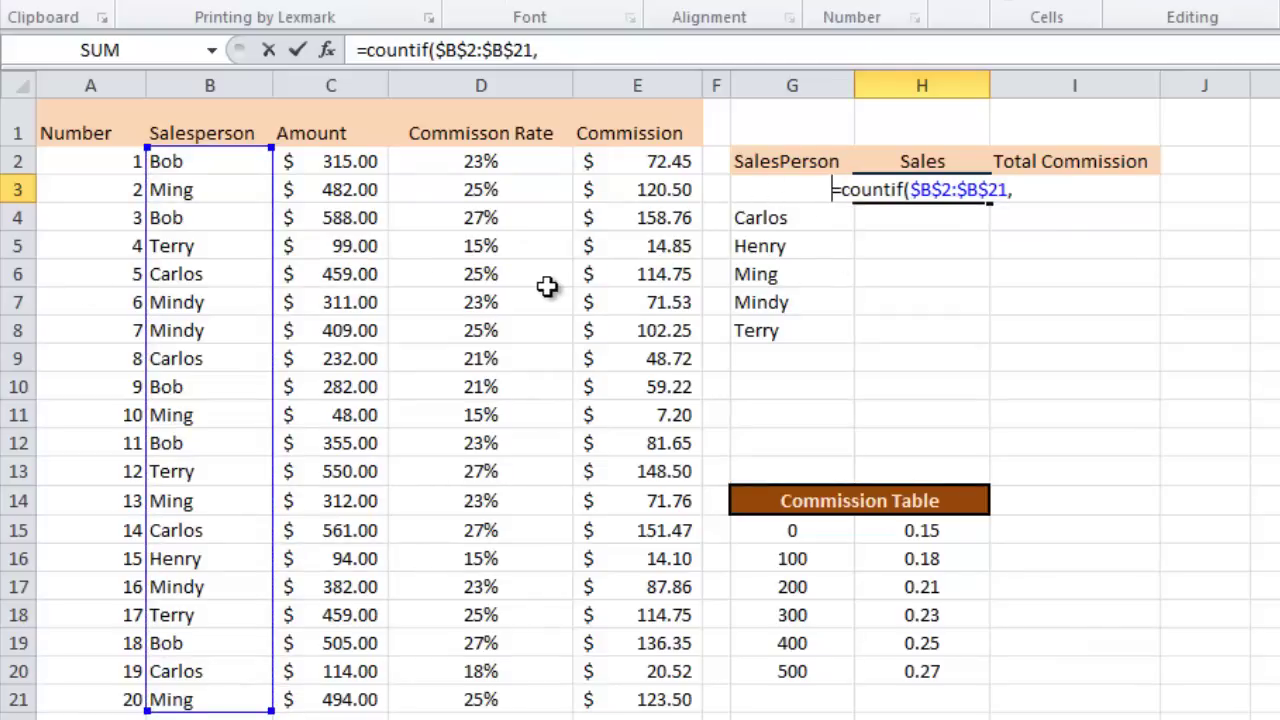
pyautogui.press('End')
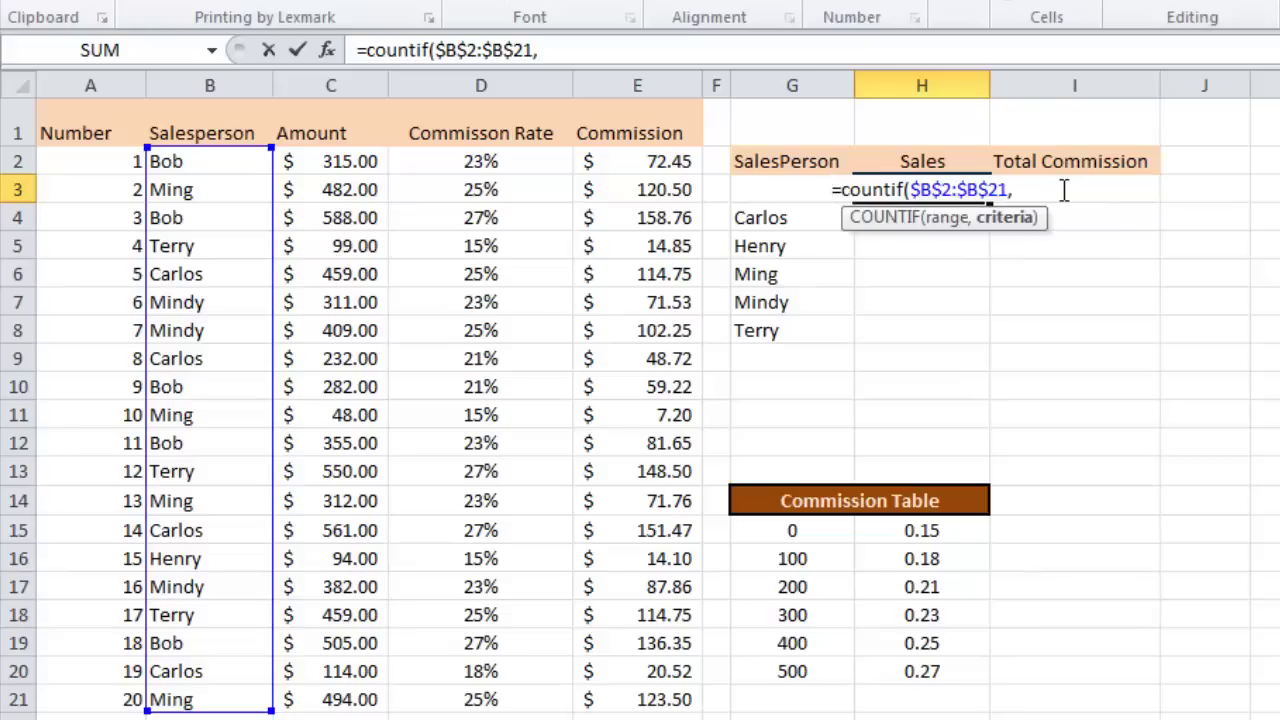
pyautogui.write('g3')
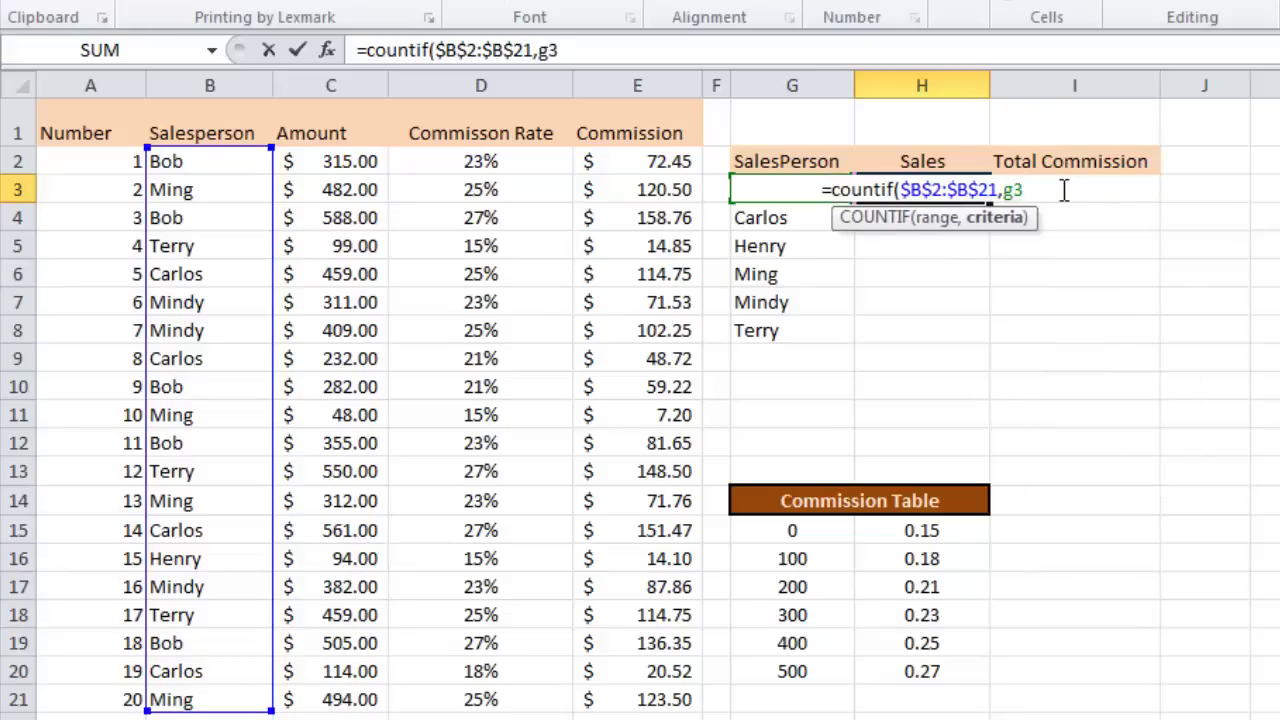
pyautogui.write(')')
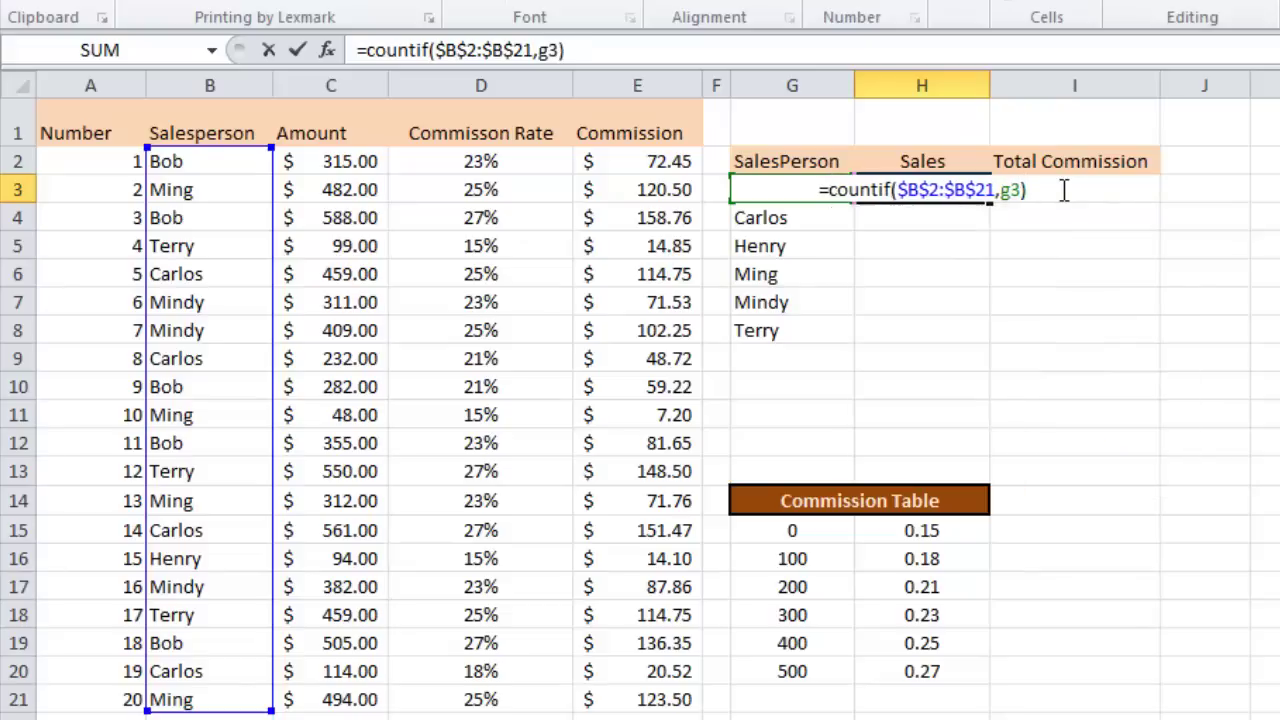
pyautogui.press('Return')
# Fill the COUNTIF formula from H3 down to H8 and check the count in H5 against the salesperson entry in B16
pyautogui.click(928, 190)
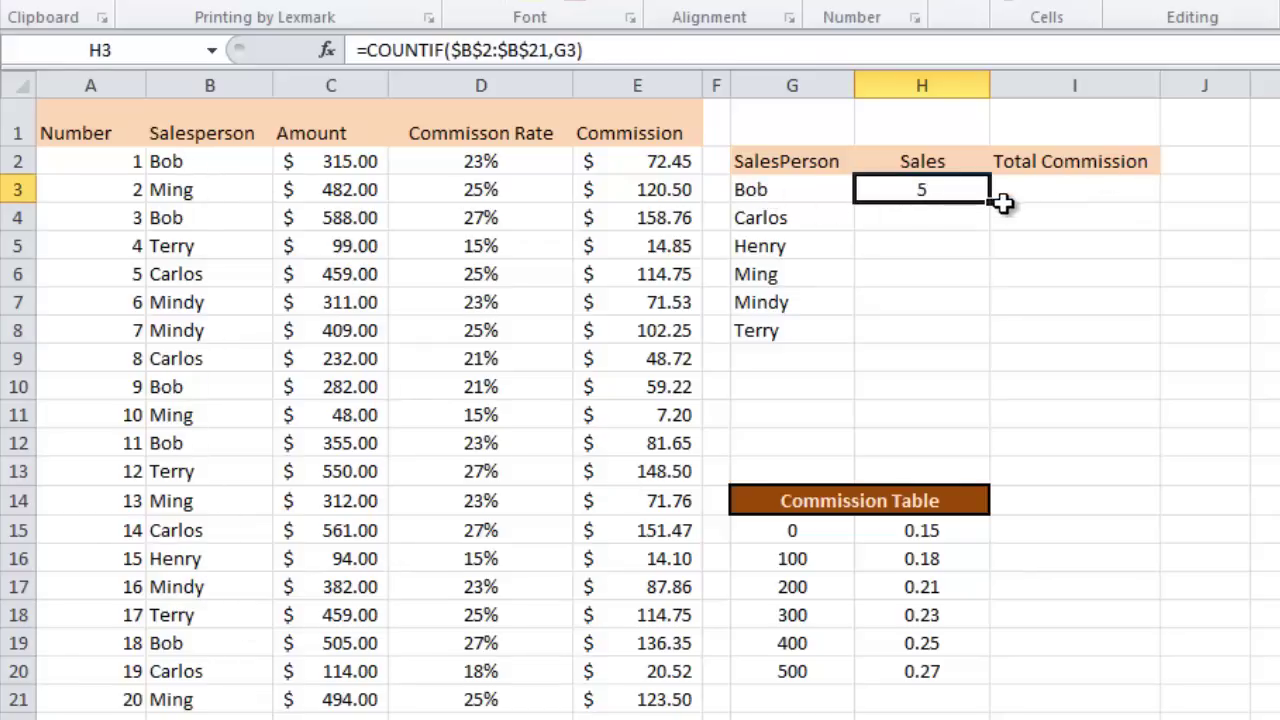
pyautogui.moveTo(993, 227); pyautogui.dragTo(988, 341)
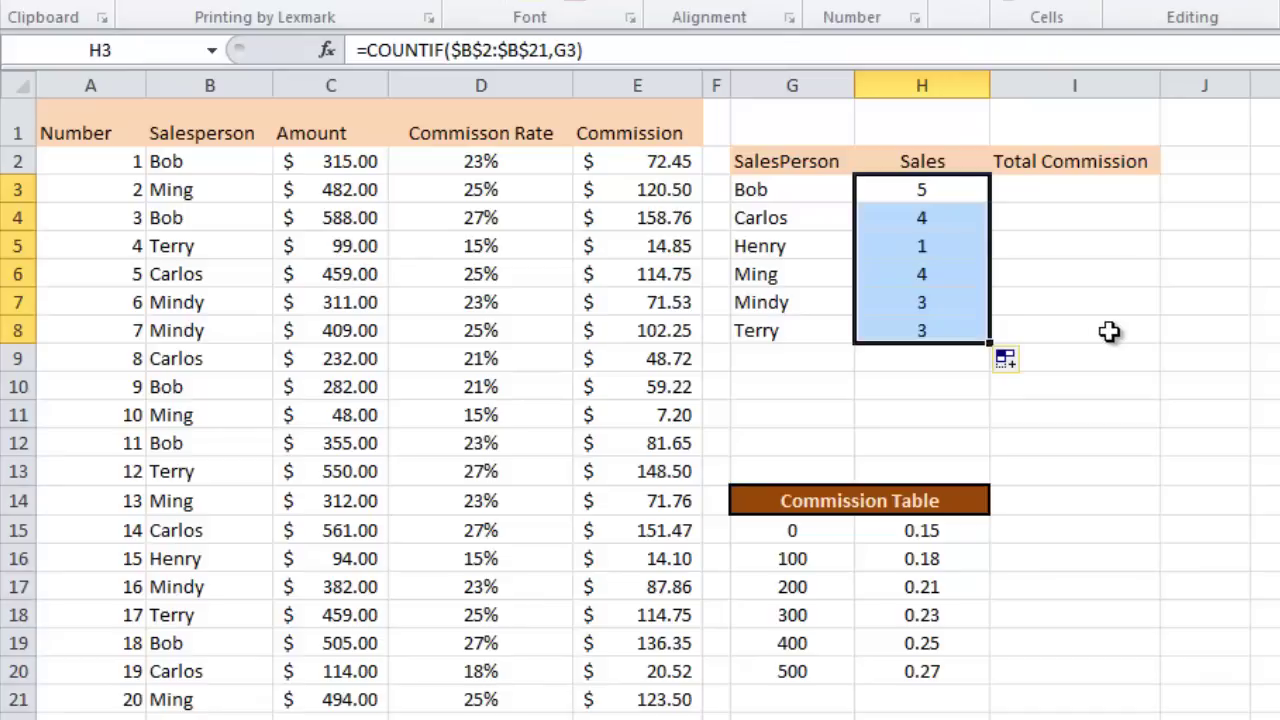
pyautogui.click(948, 253)
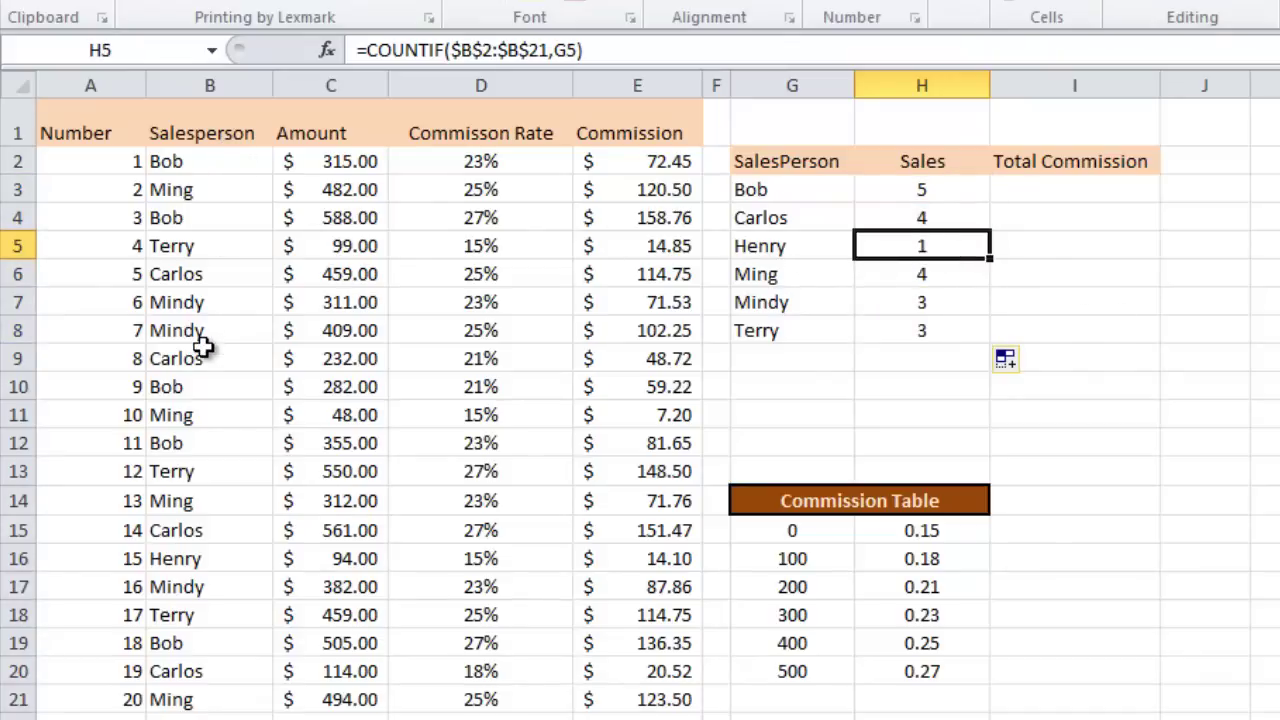
pyautogui.click(200, 564)
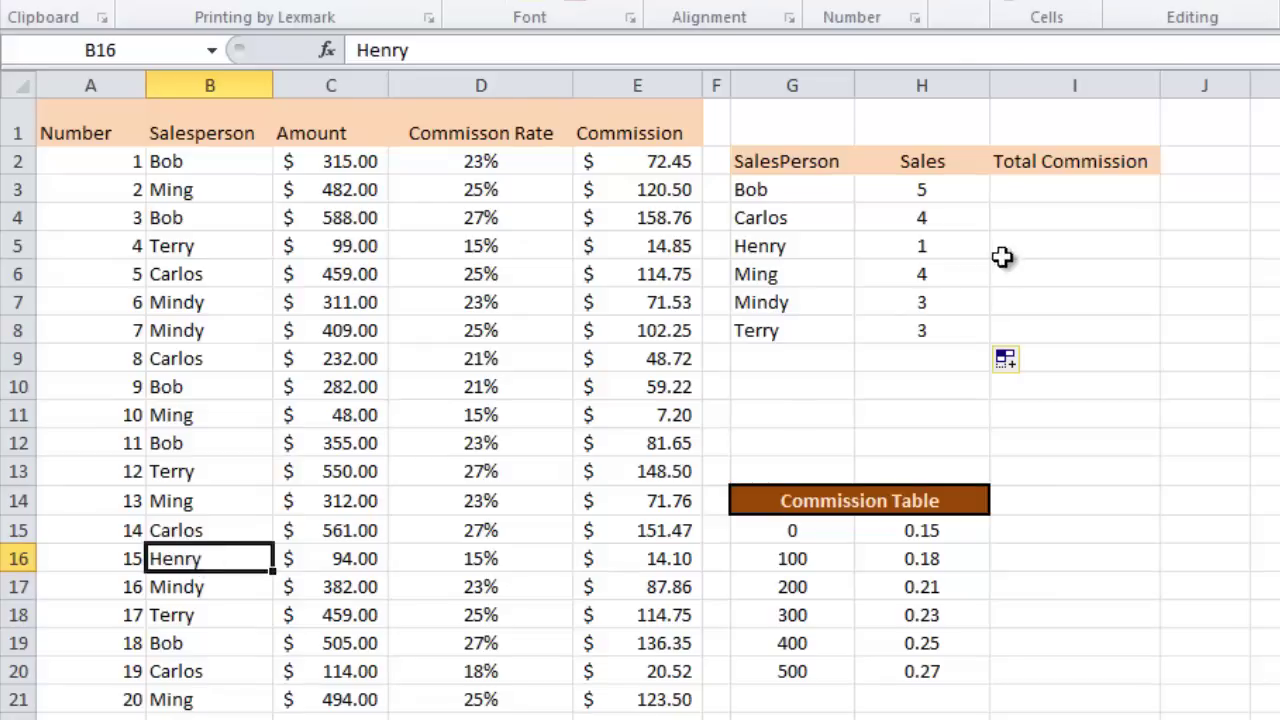
pyautogui.click(938, 240)
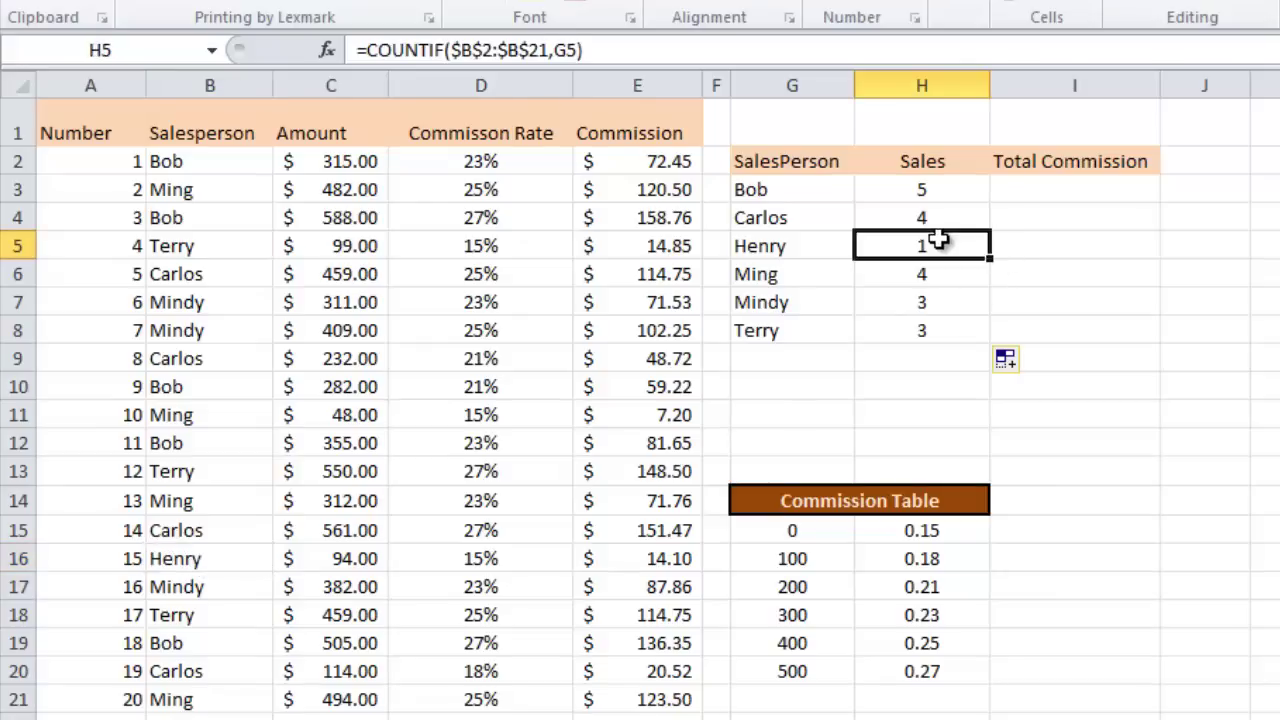
# Total the first salesperson's commission in I3 with =SUMIF($B$2:$B$21,G3,$E$2:$E$21) and fill the formula down to I8
pyautogui.click(1069, 182)
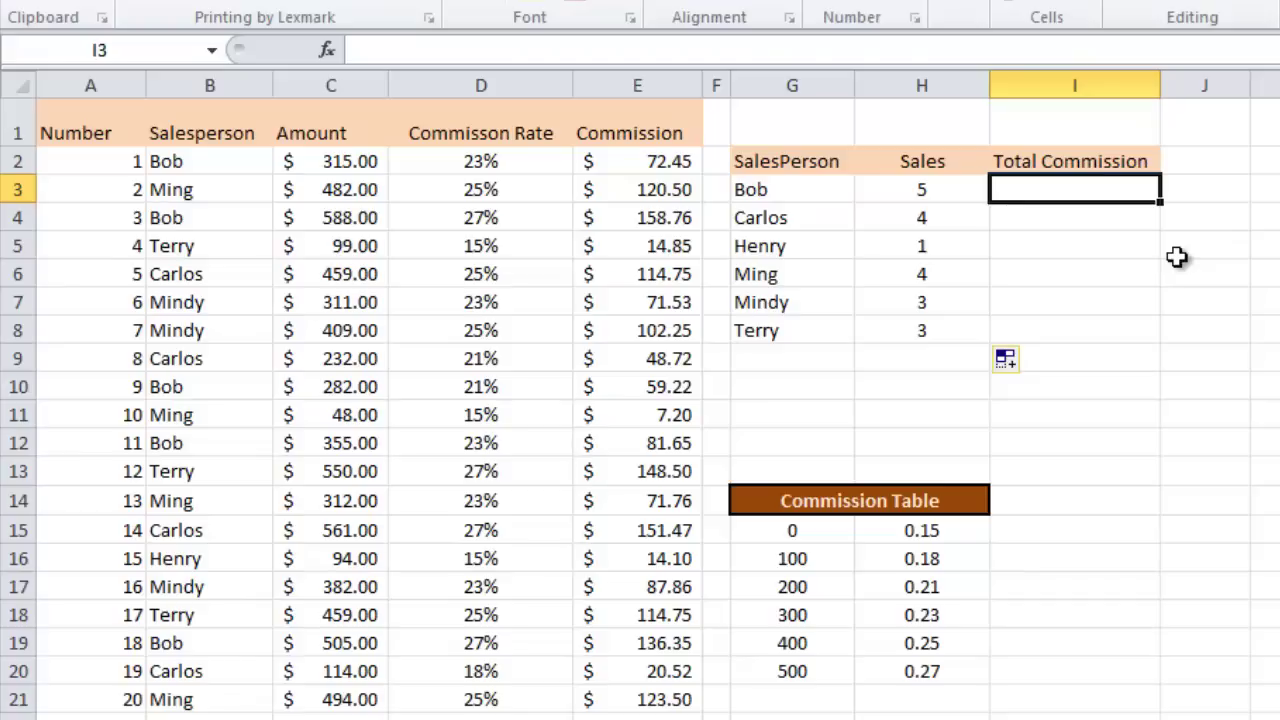
pyautogui.write('=')
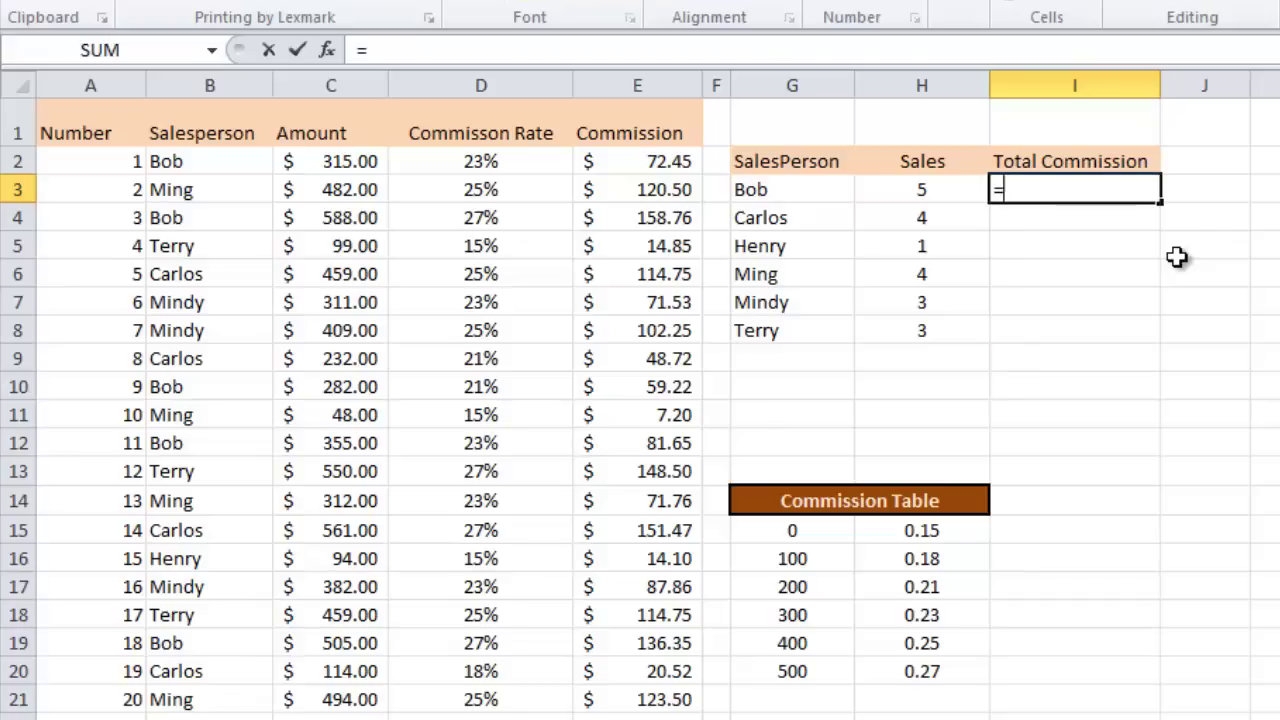
pyautogui.write('sum')
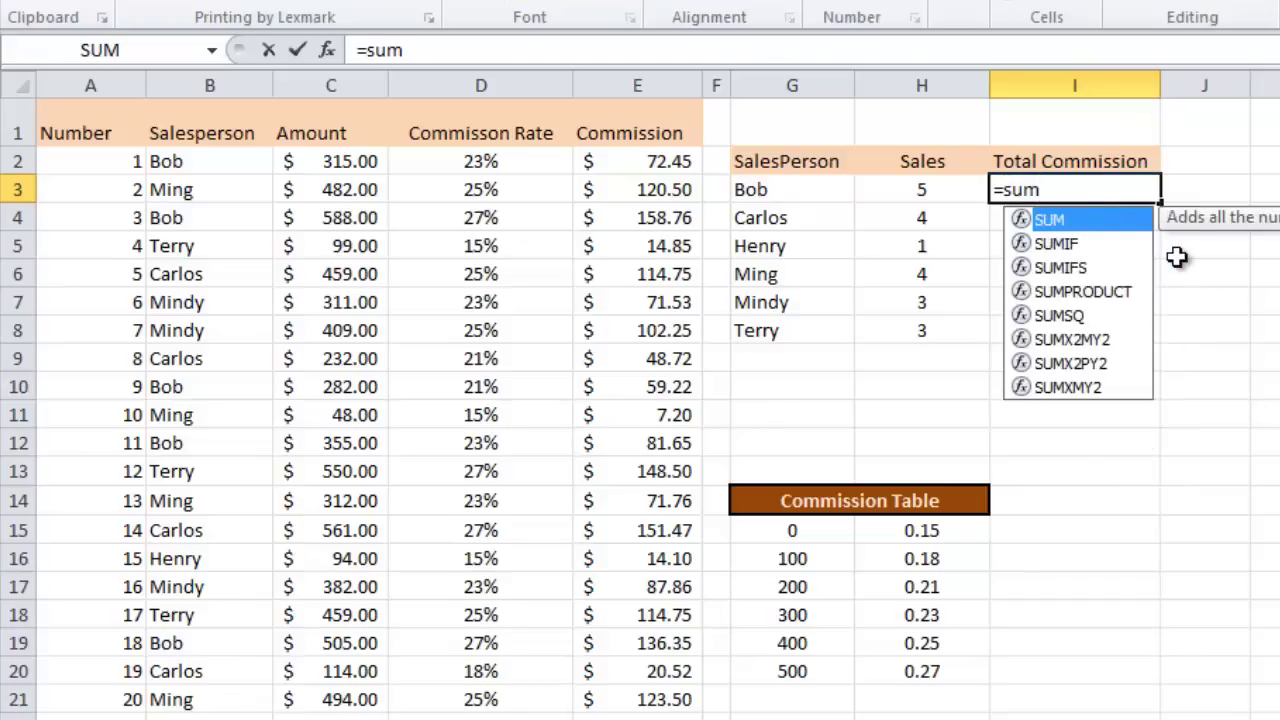
pyautogui.write('if(')
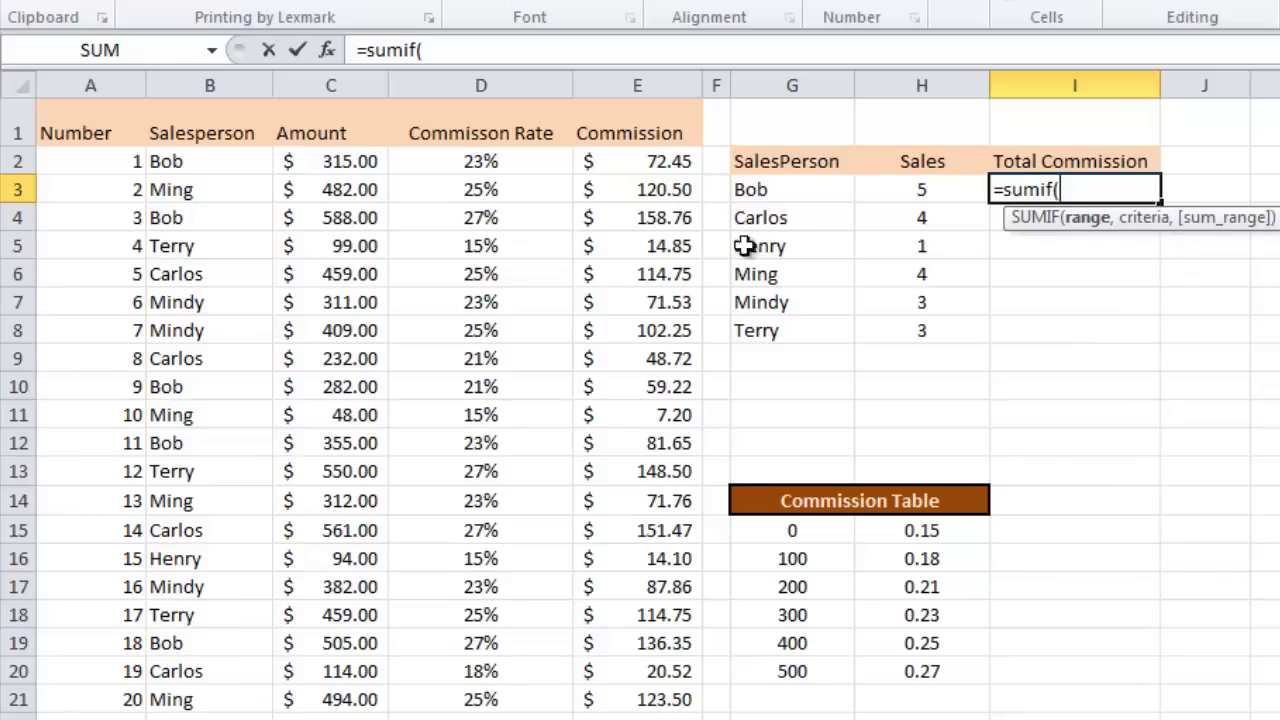
pyautogui.click(202, 163)
pyautogui.moveTo(202, 163); pyautogui.dragTo(235, 689)
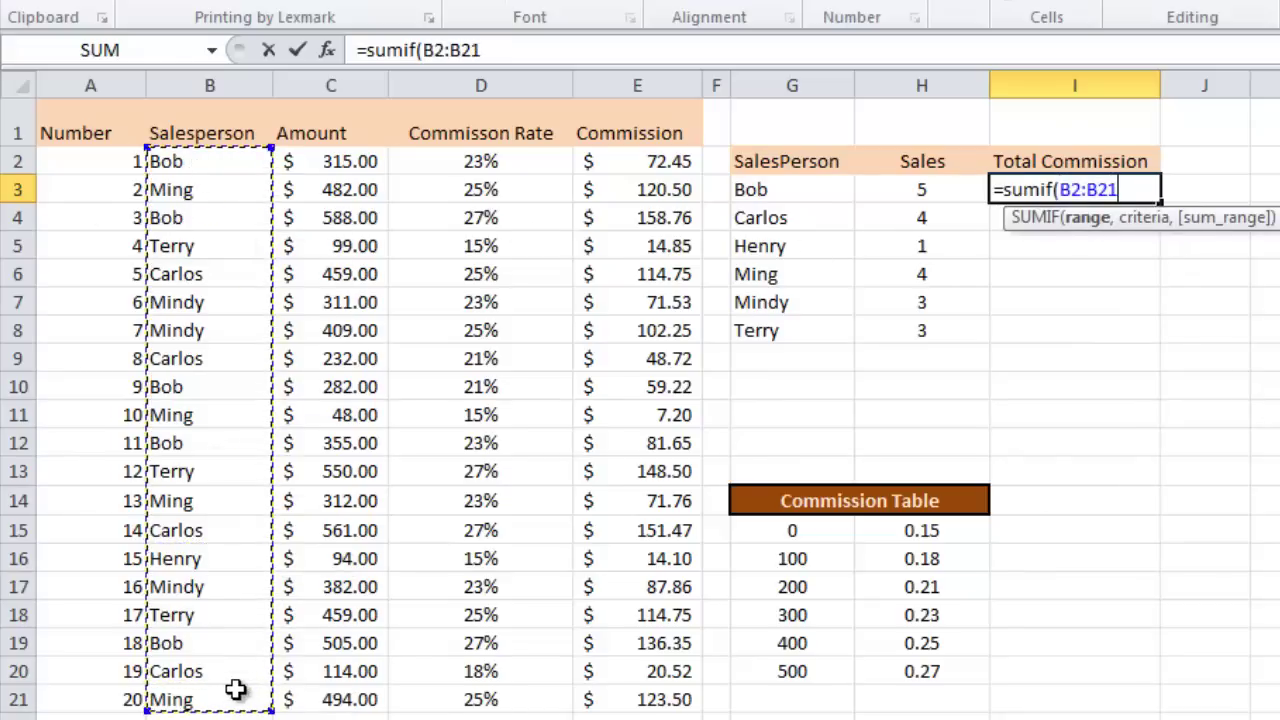
pyautogui.press('F4')
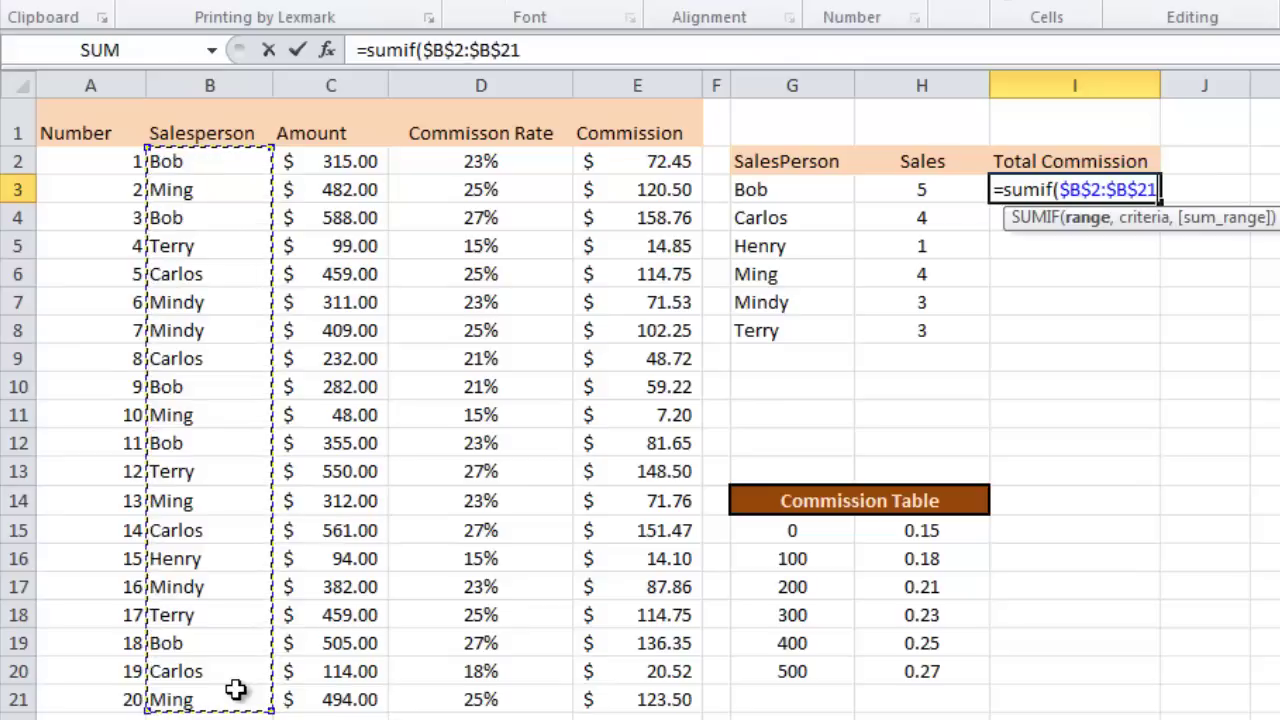
pyautogui.write(',')
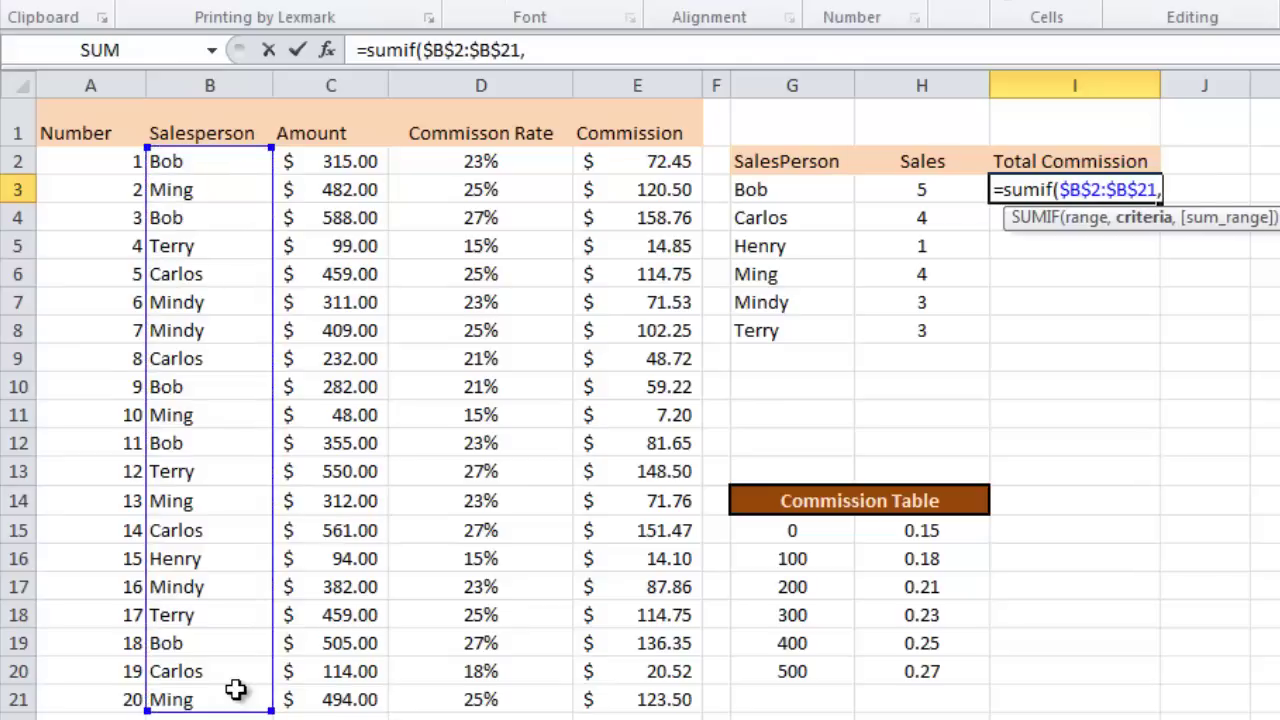
pyautogui.click(771, 189)
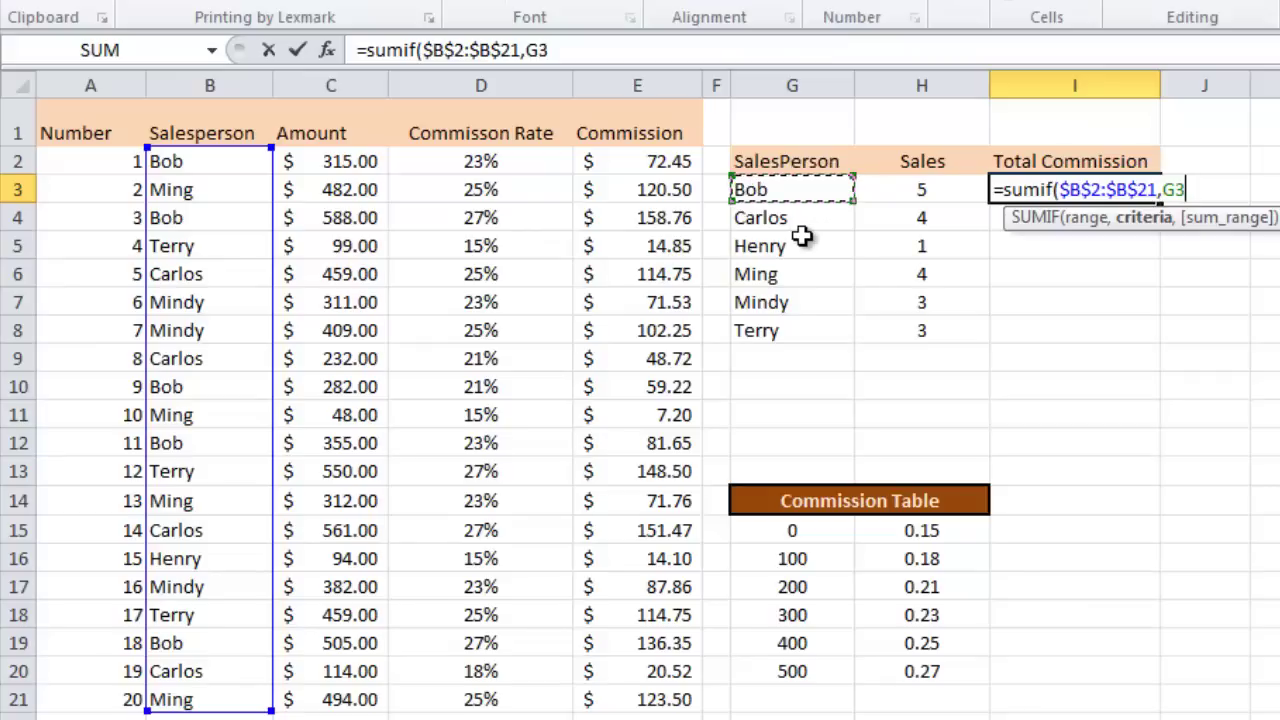
pyautogui.write(',')
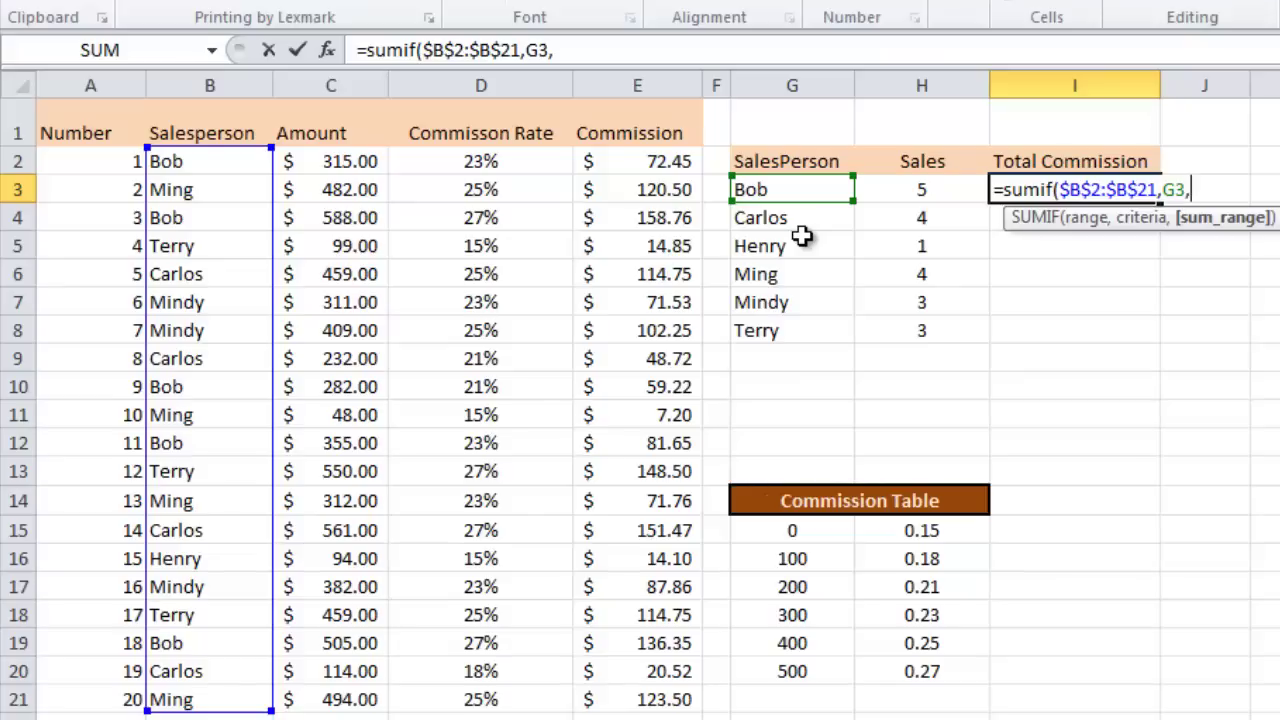
pyautogui.moveTo(660, 167); pyautogui.dragTo(657, 697)
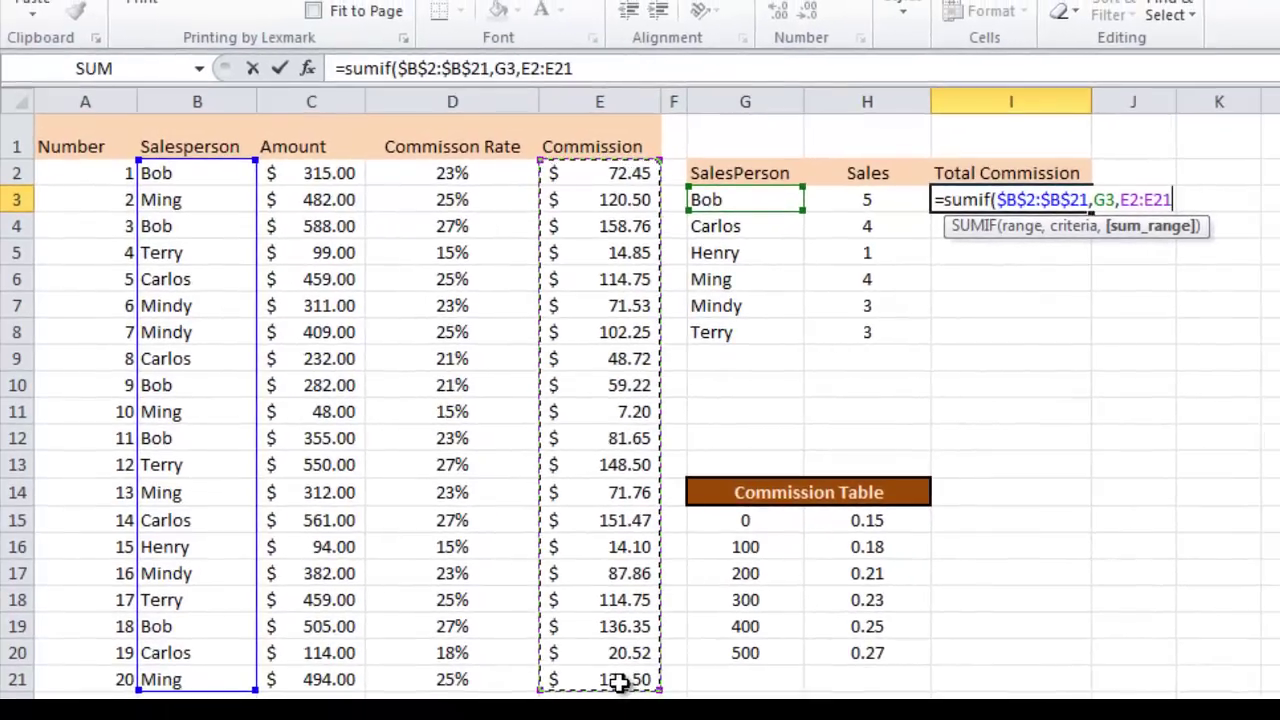
pyautogui.press('F4')
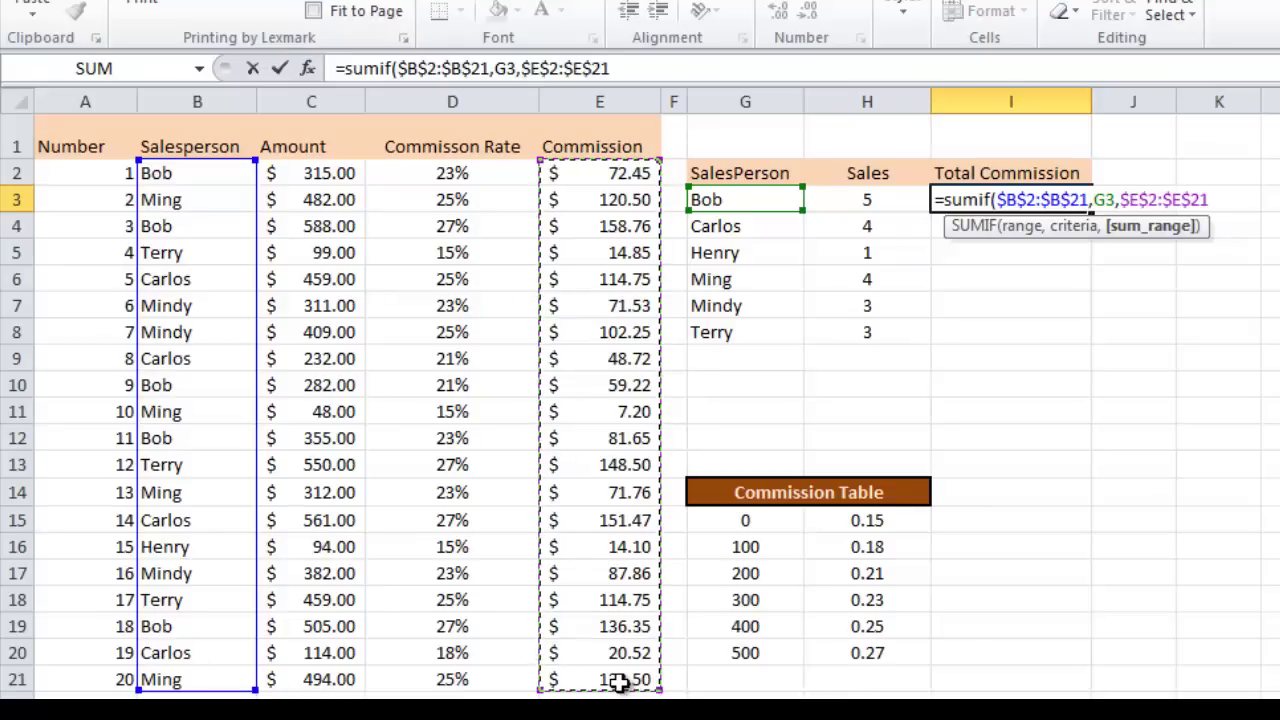
pyautogui.write(')')
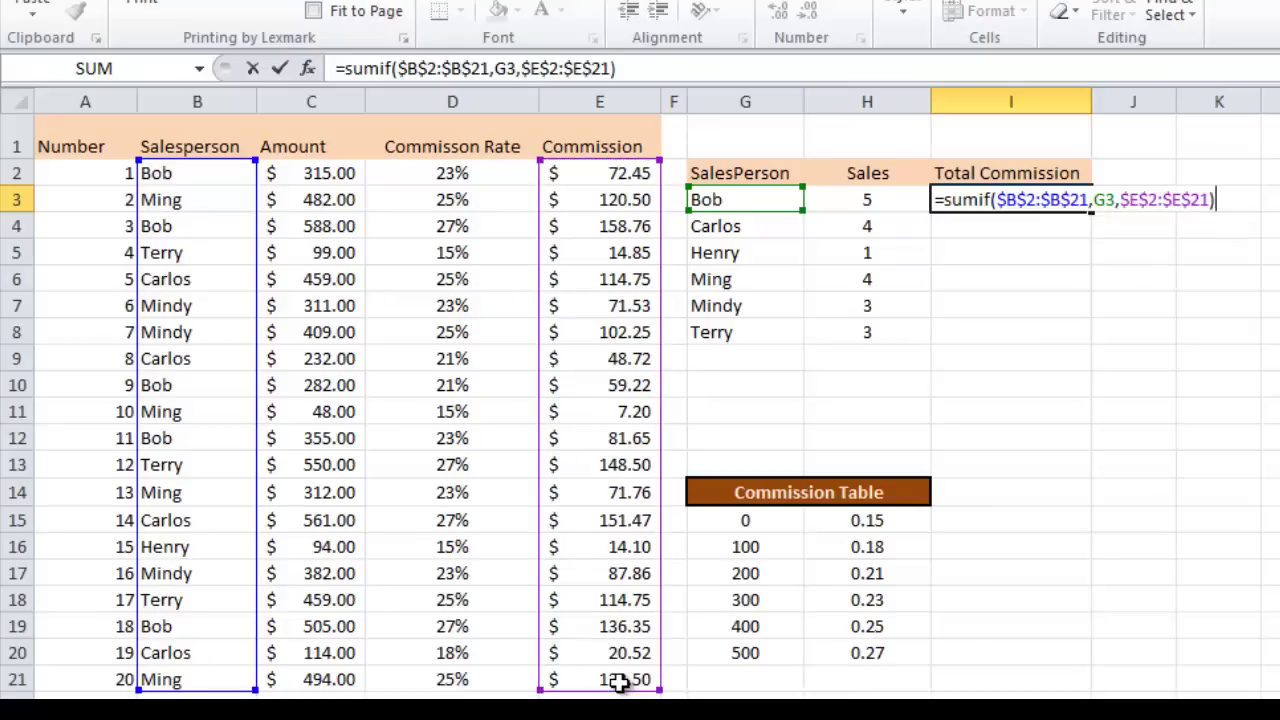
pyautogui.press('Return')
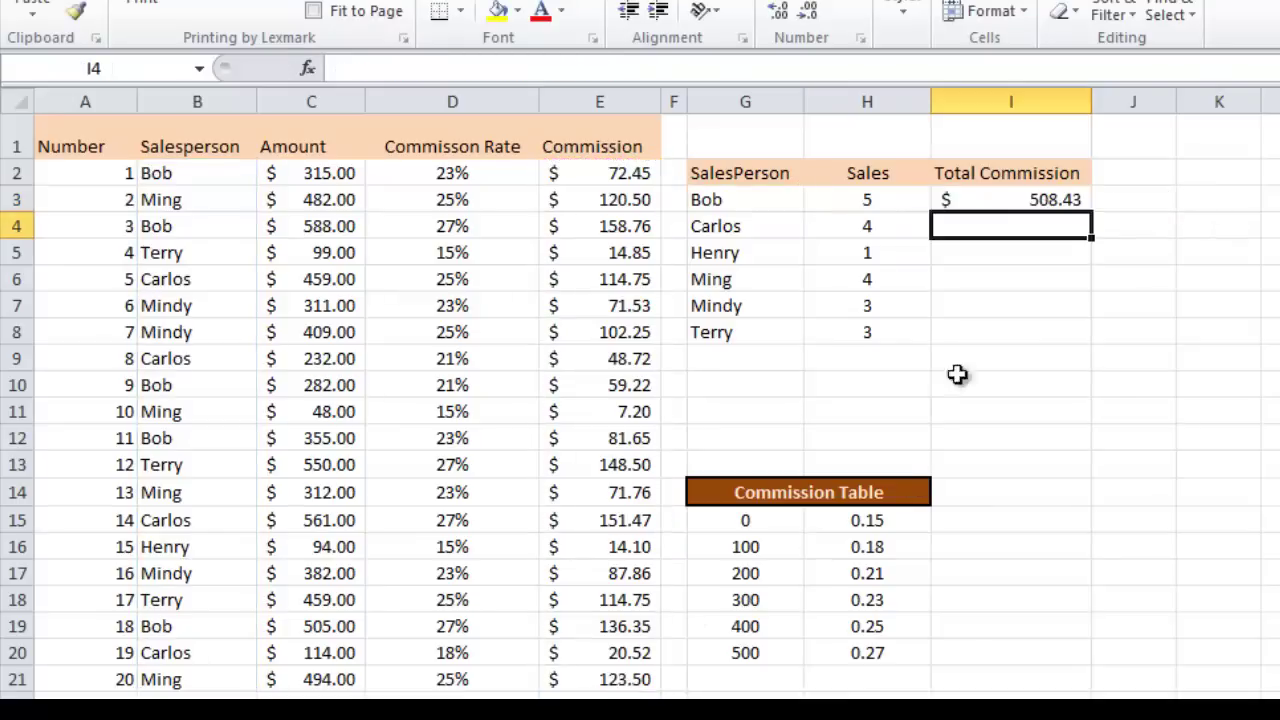
pyautogui.click(1016, 205)
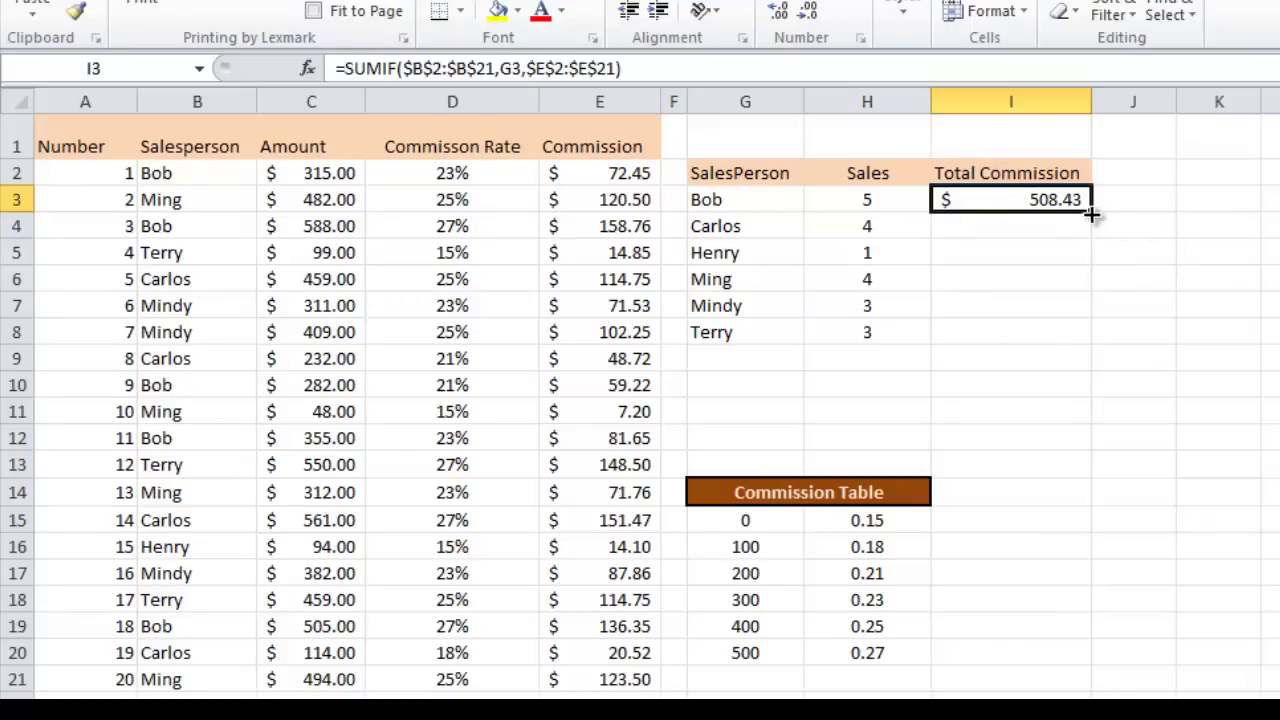
pyautogui.moveTo(1089, 213); pyautogui.dragTo(1097, 342)
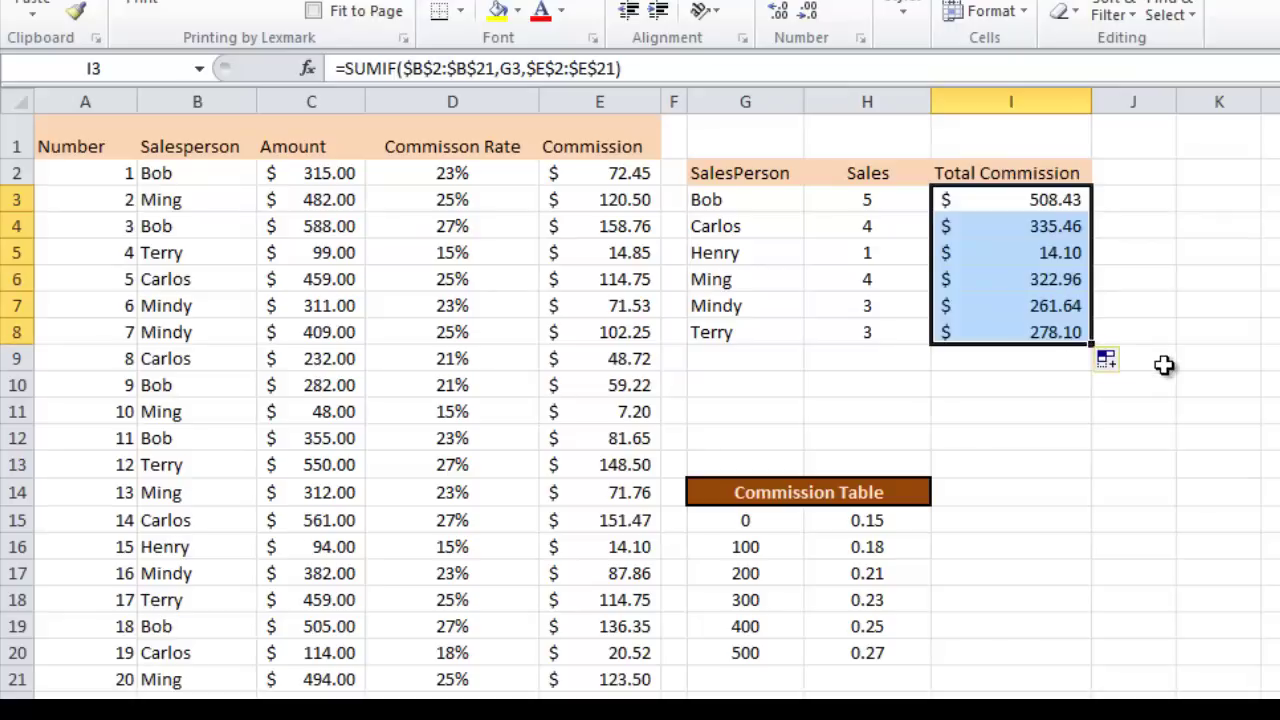
# Review the SUMIF formula in I8, the VLOOKUP formula in D4, and the summary formulas in H3 and I3
pyautogui.click(1025, 330)
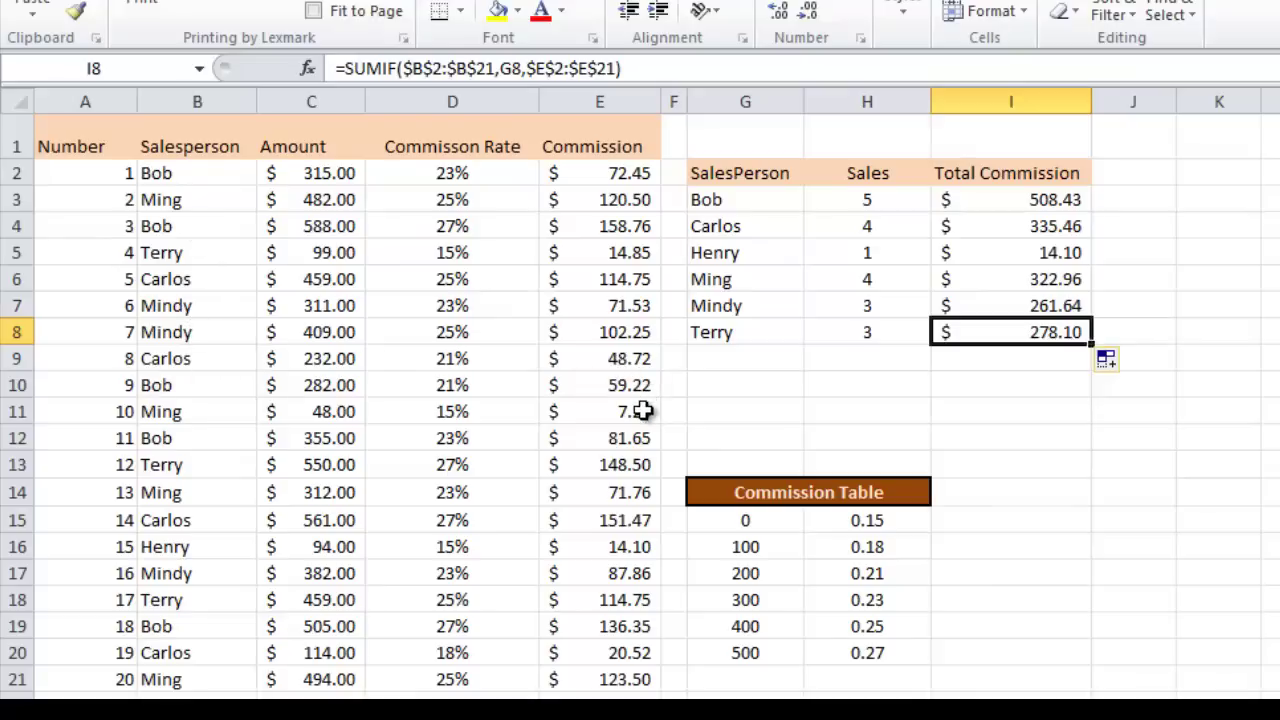
pyautogui.click(441, 222)
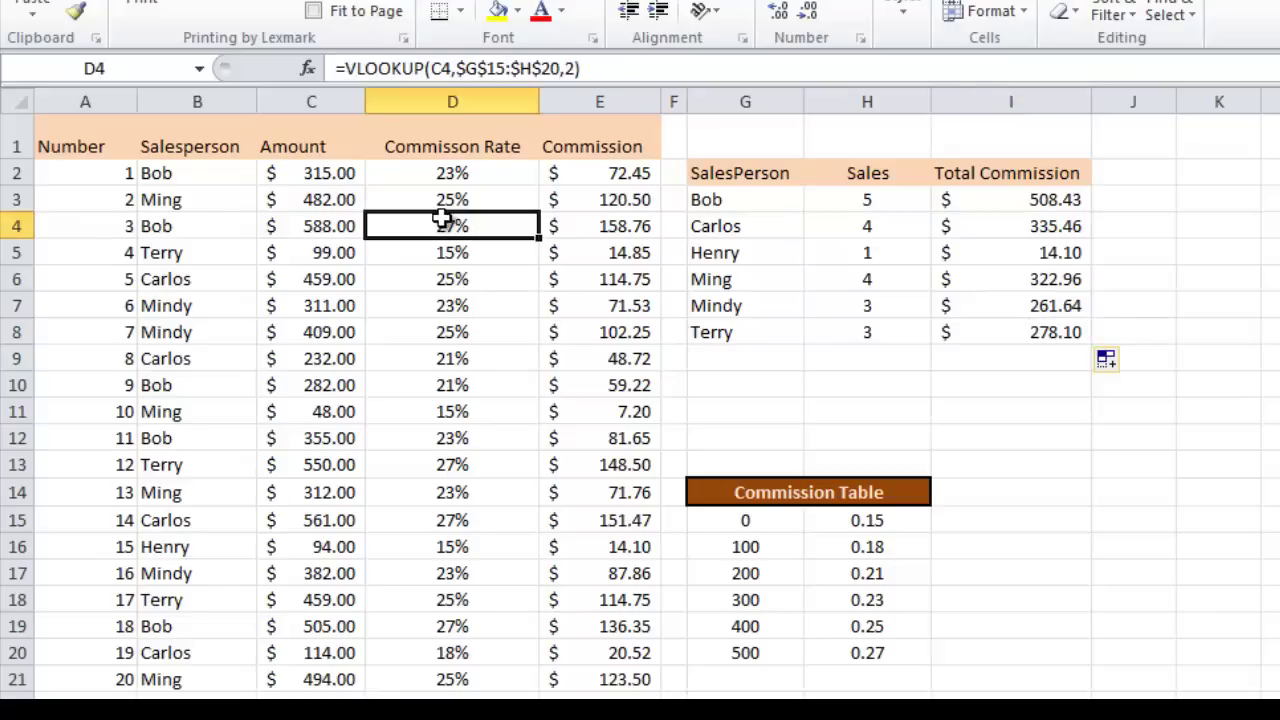
pyautogui.click(869, 206)
pyautogui.click(1001, 197)
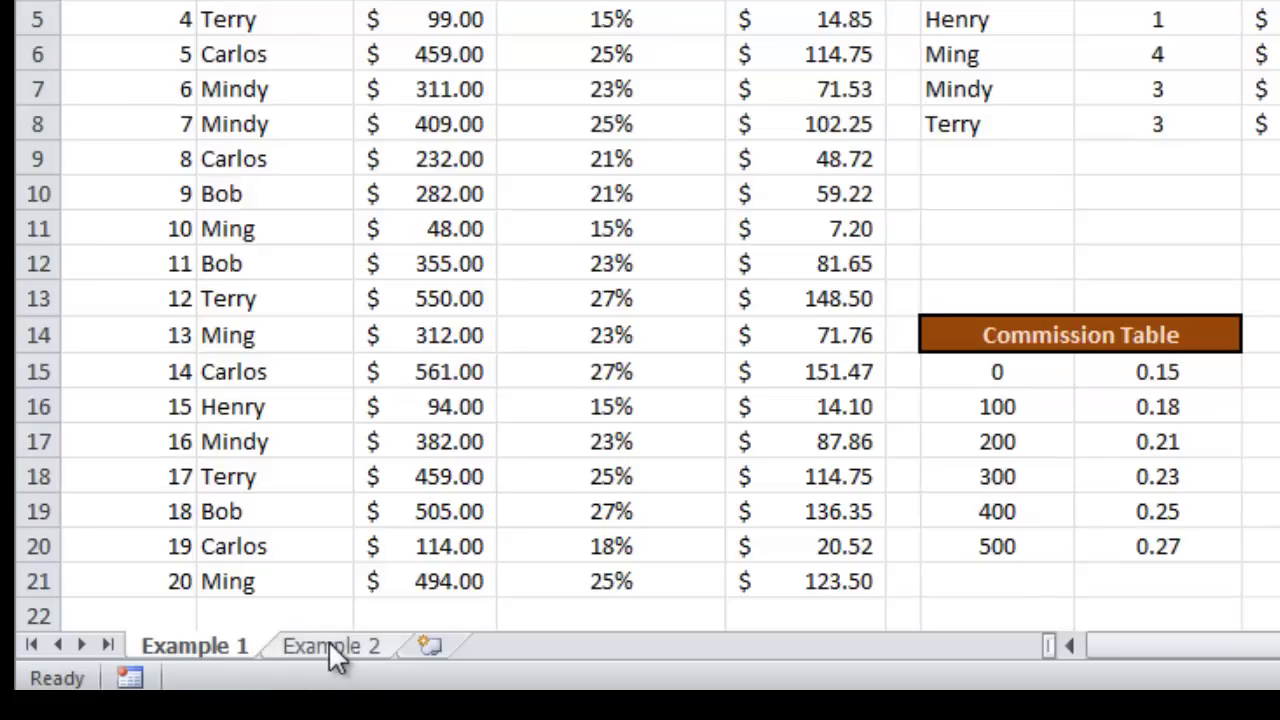
# Switch to the Example 2 sheet and examine the borrowed amount, rate and years in B4, C4 and D4
pyautogui.click(342, 645)
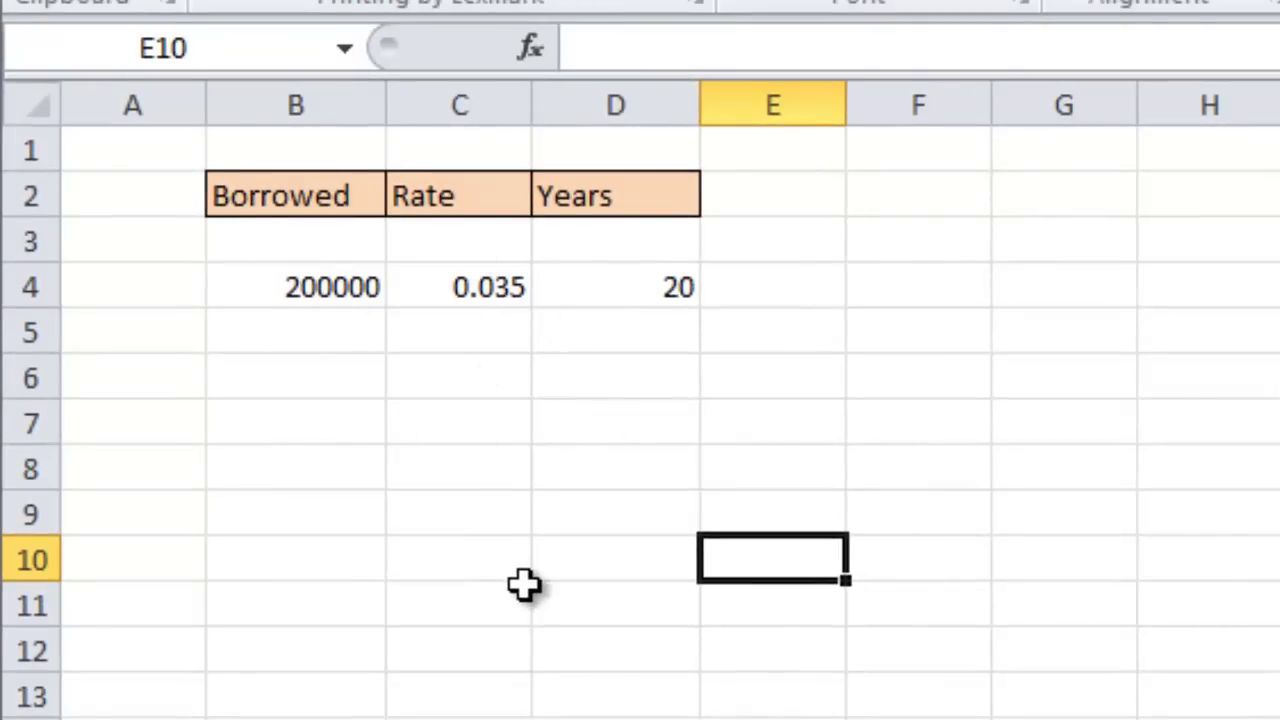
pyautogui.click(295, 289)
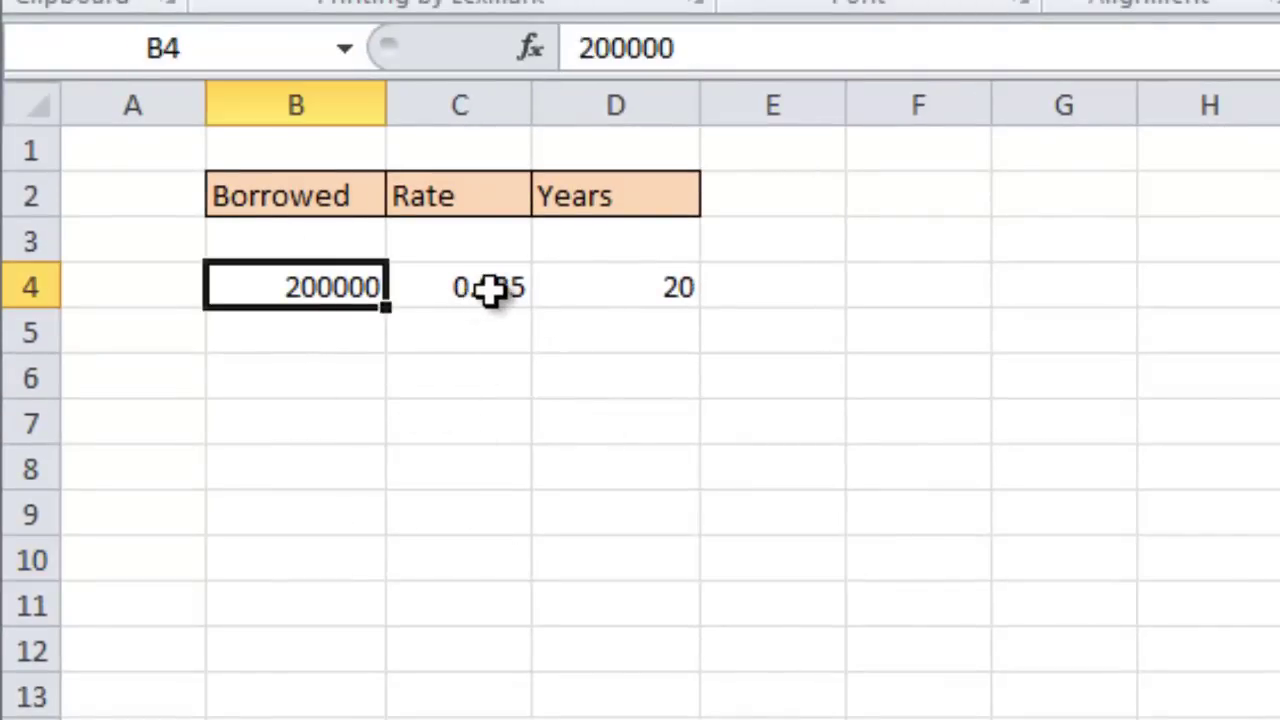
pyautogui.click(475, 290)
pyautogui.click(668, 305)
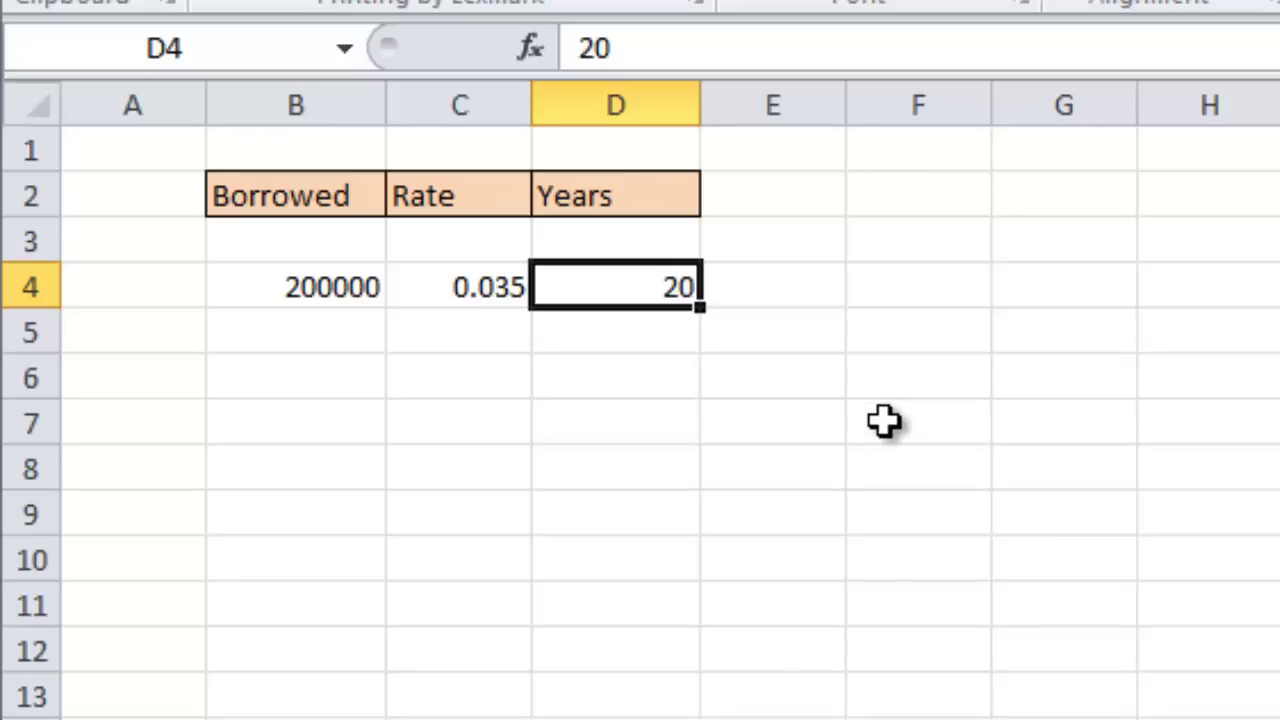
pyautogui.click(292, 283)
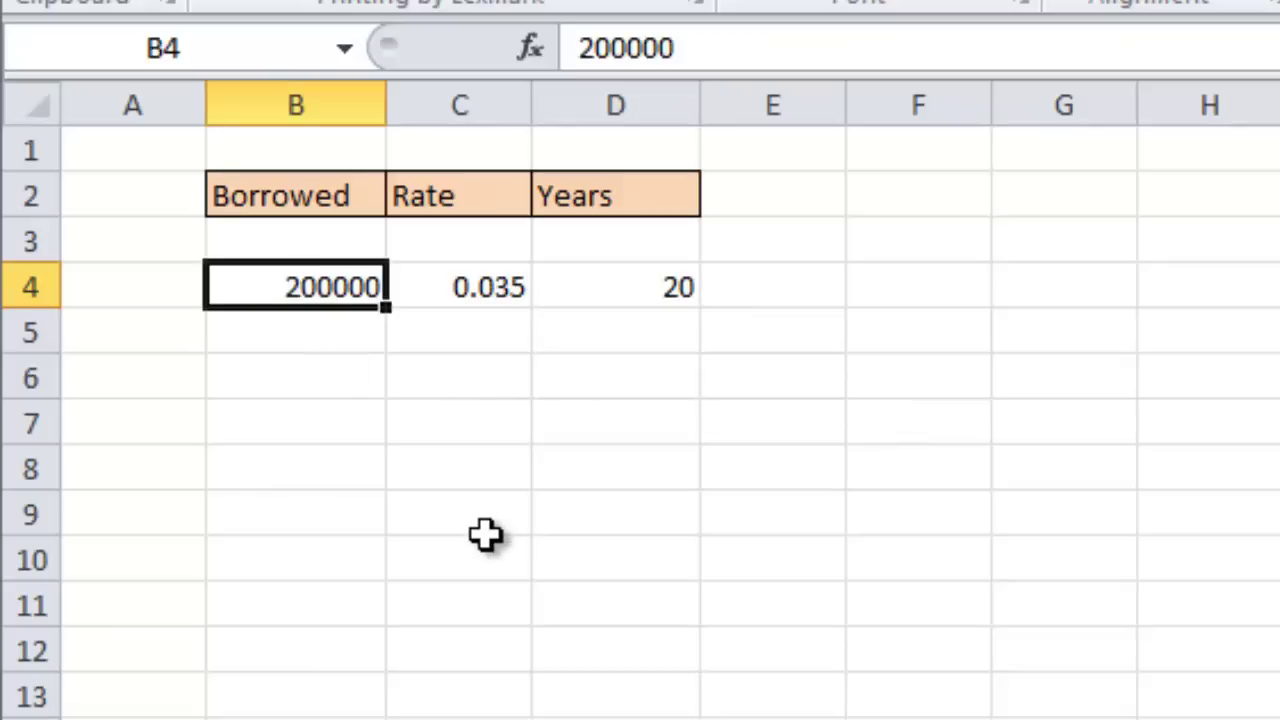
pyautogui.click(477, 286)
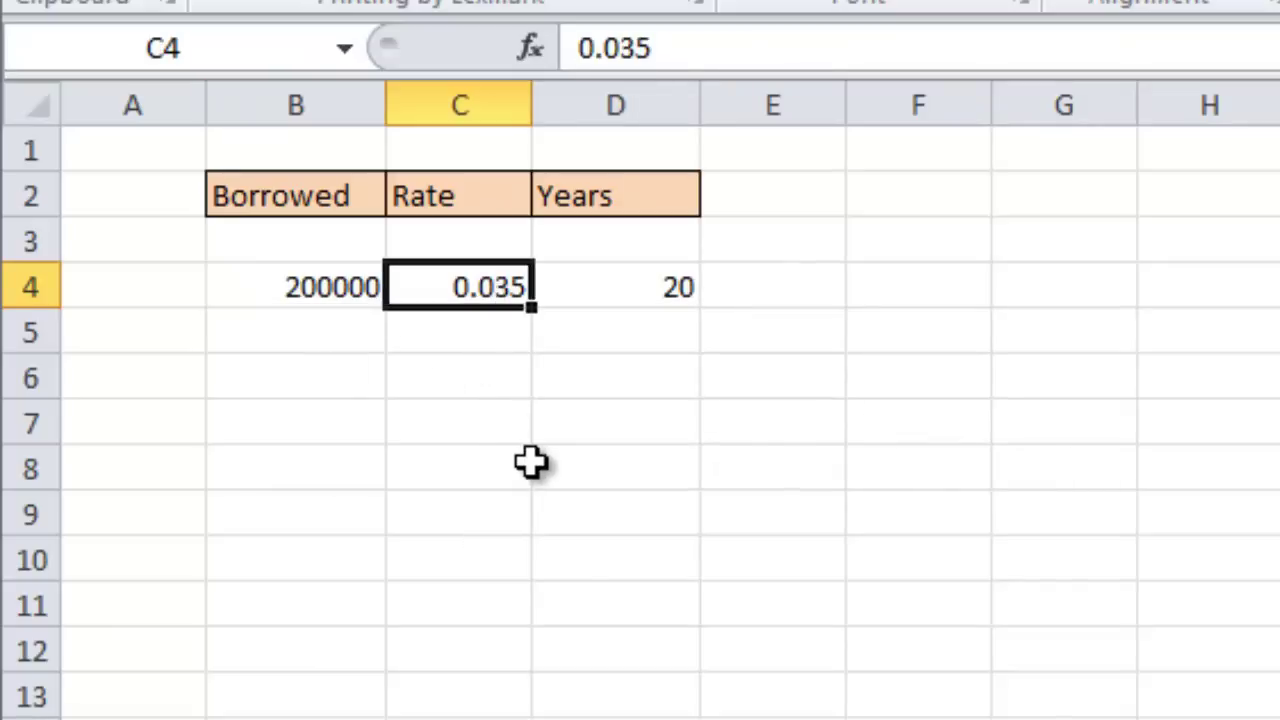
pyautogui.click(651, 286)
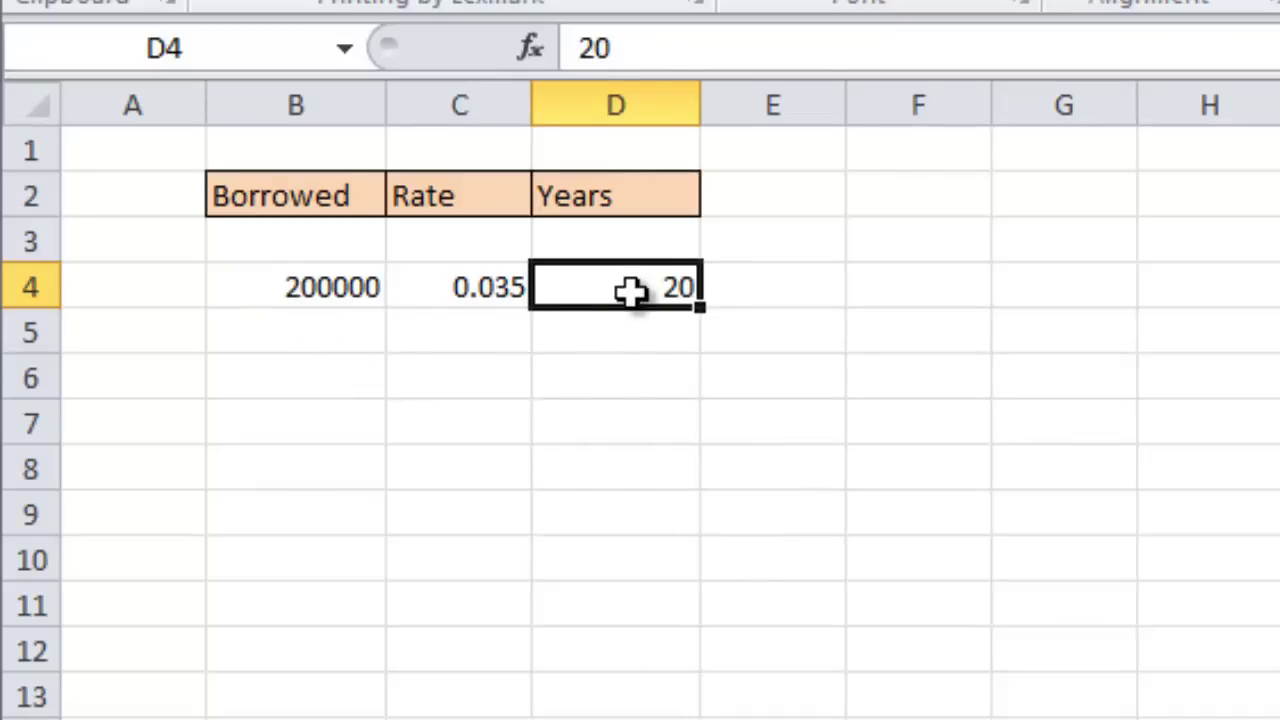
pyautogui.click(295, 289)
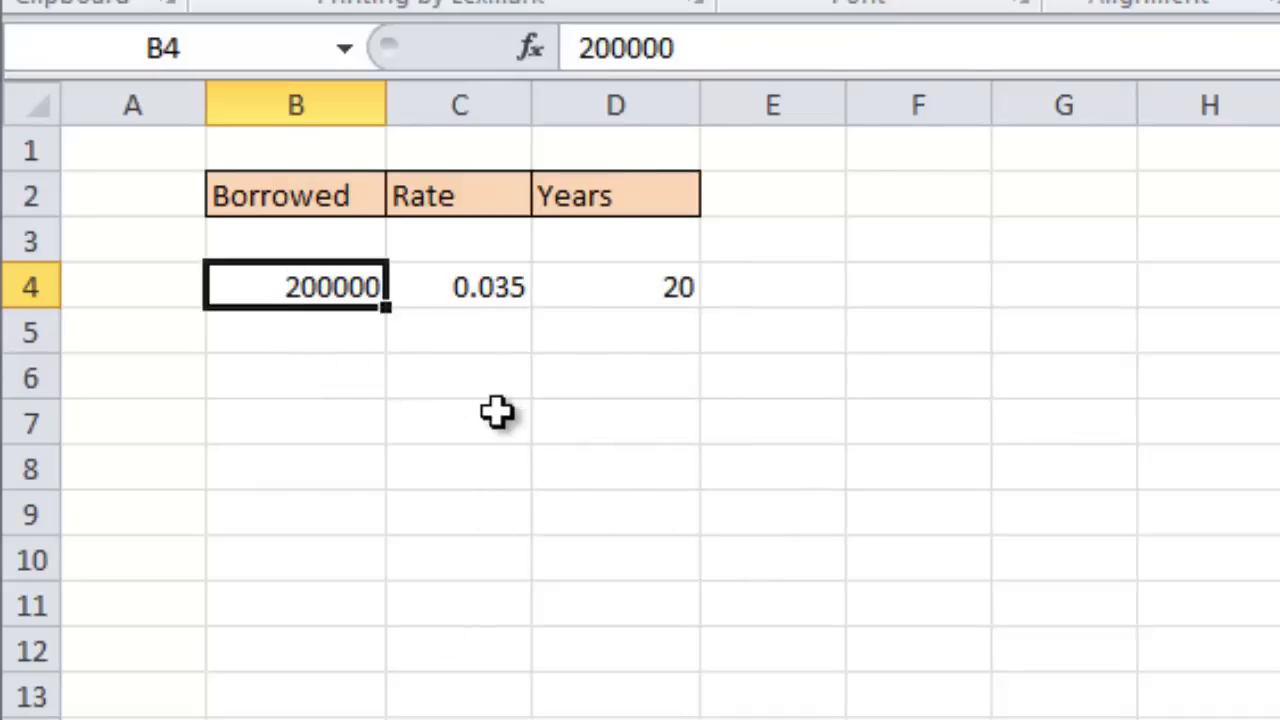
pyautogui.click(480, 288)
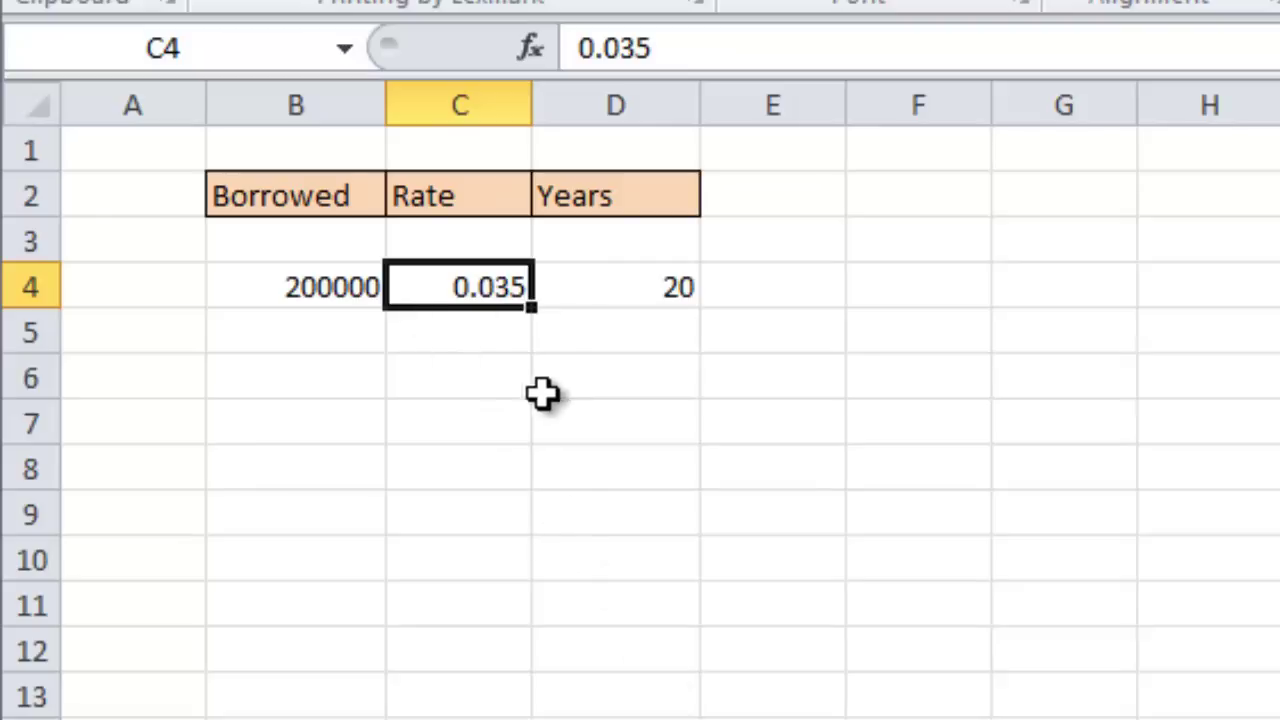
# Calculate the monthly loan payment in B6 with =PMT(C4/12,D4*12,-B4)
pyautogui.click(331, 381)
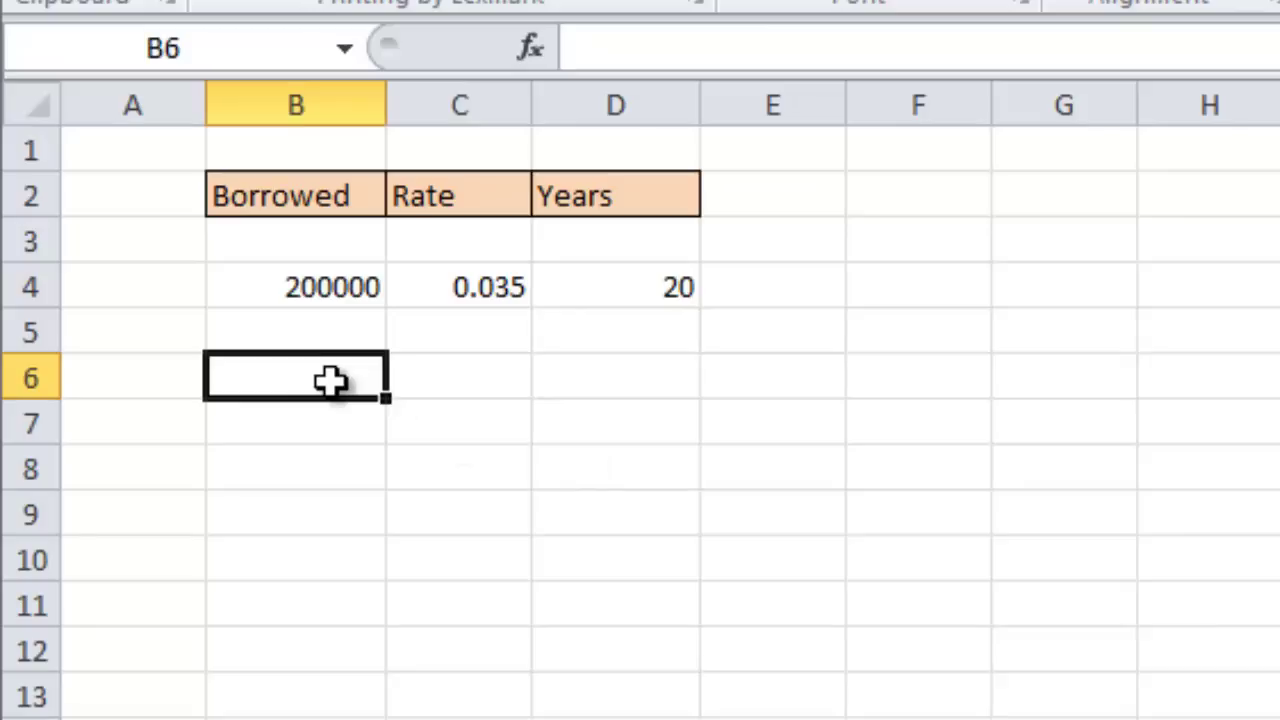
pyautogui.write('=')
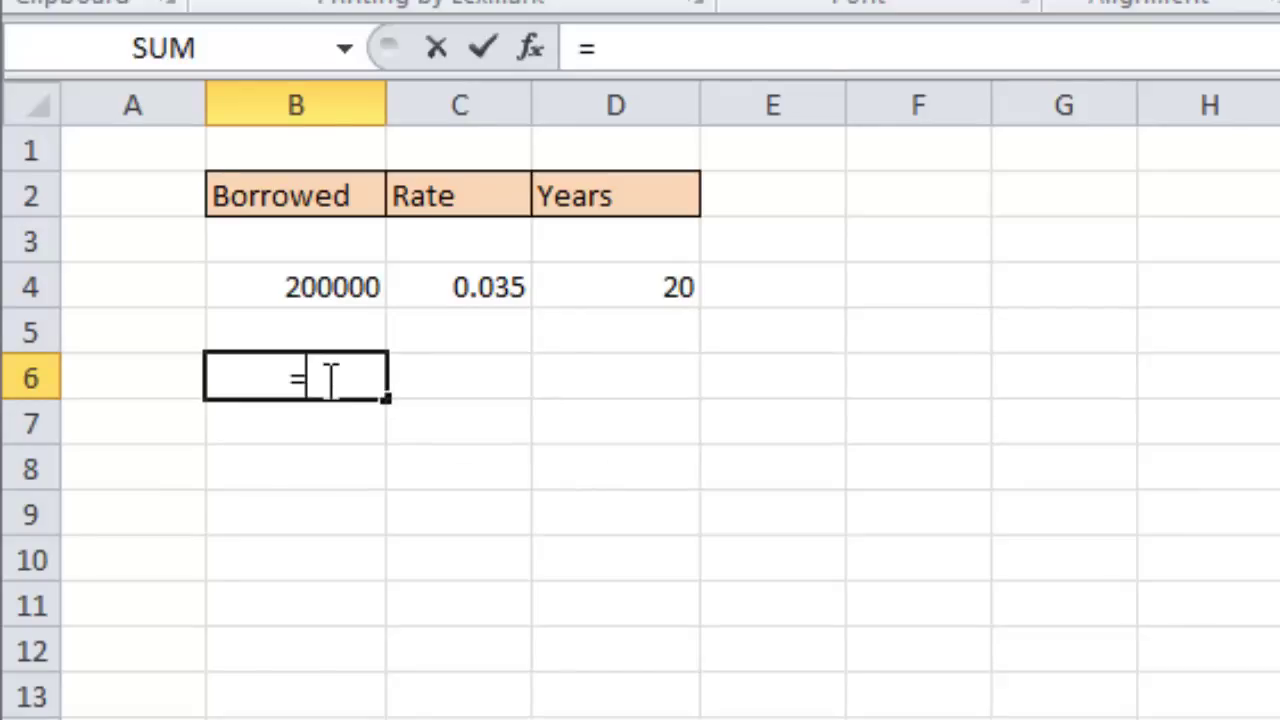
pyautogui.write('pmt(')
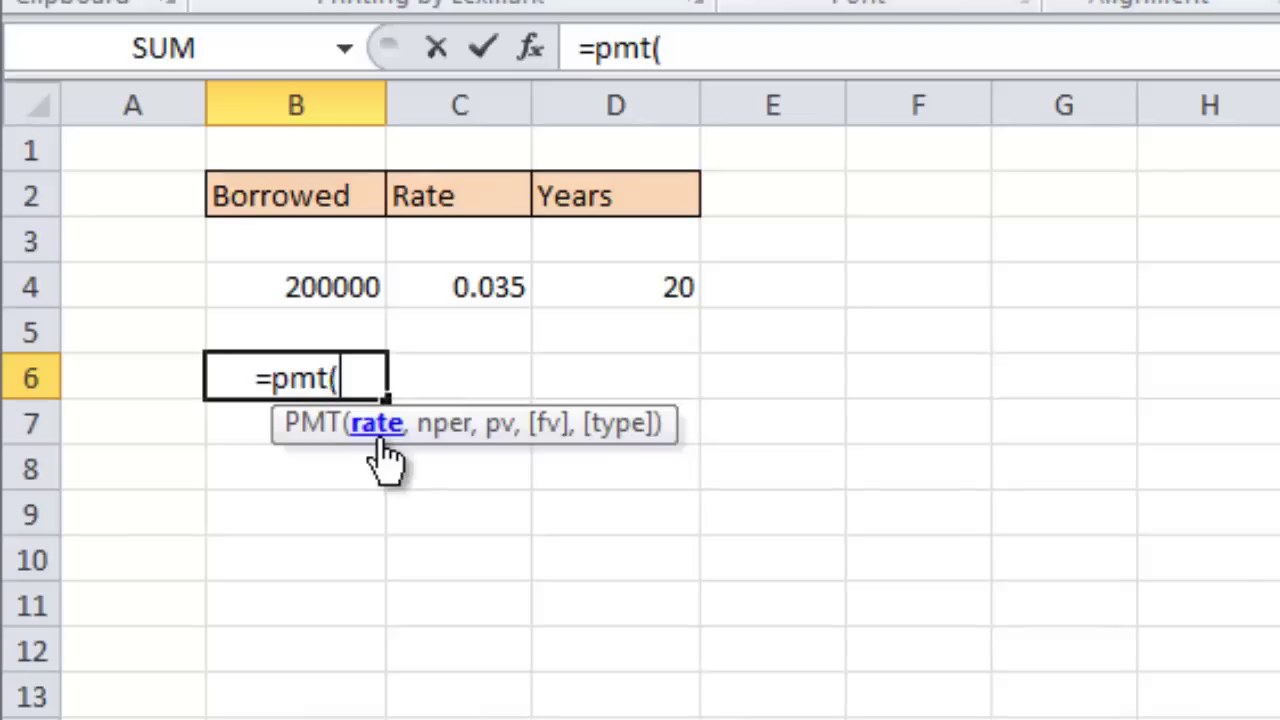
pyautogui.click(497, 288)
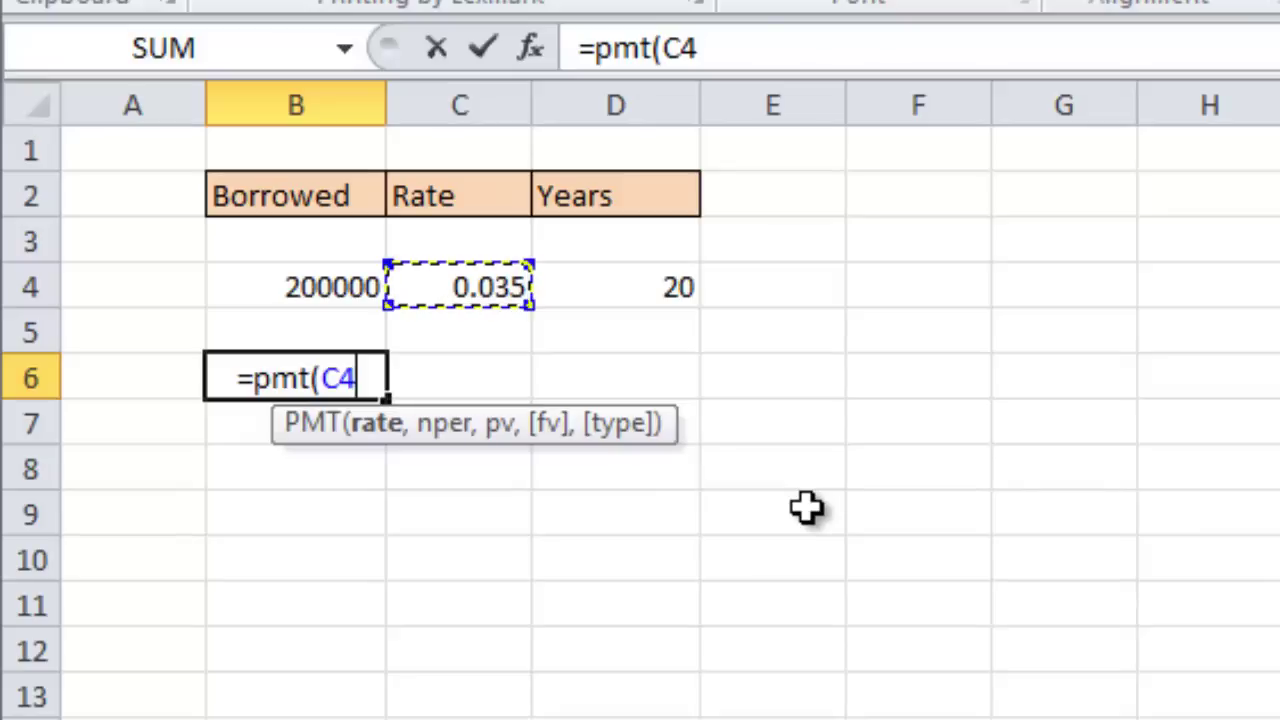
pyautogui.write('/12,')
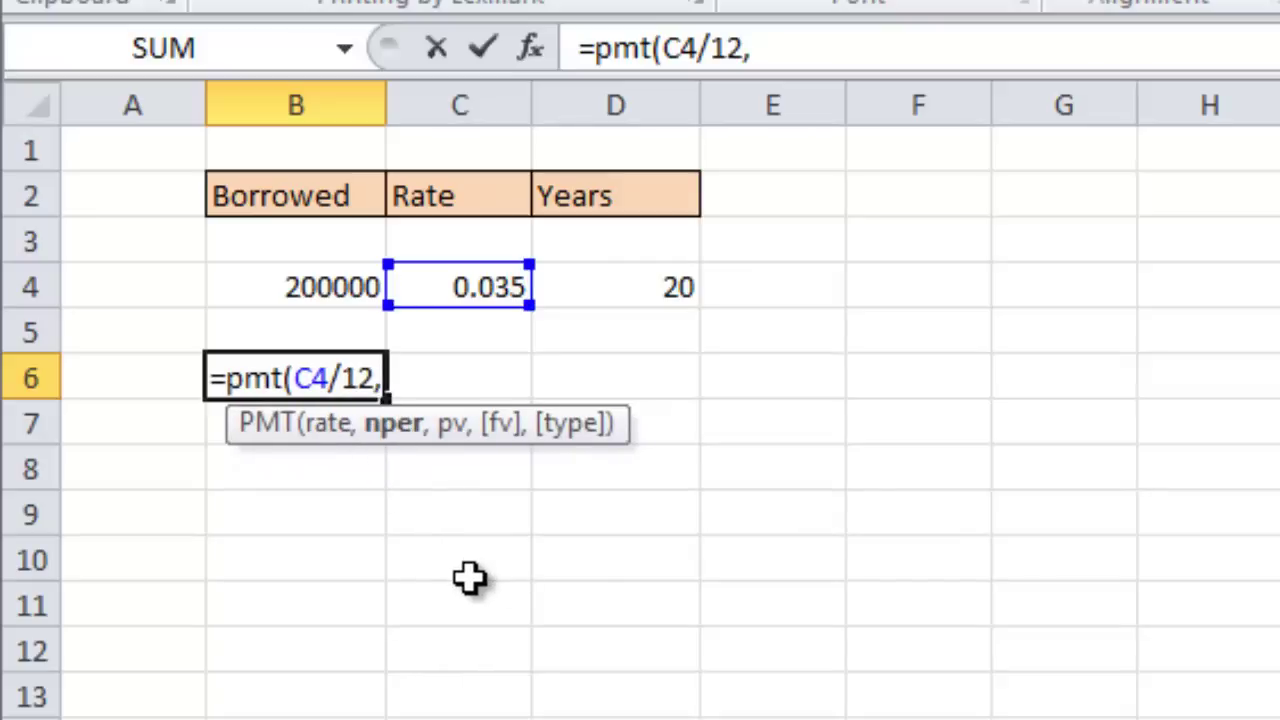
pyautogui.click(646, 287)
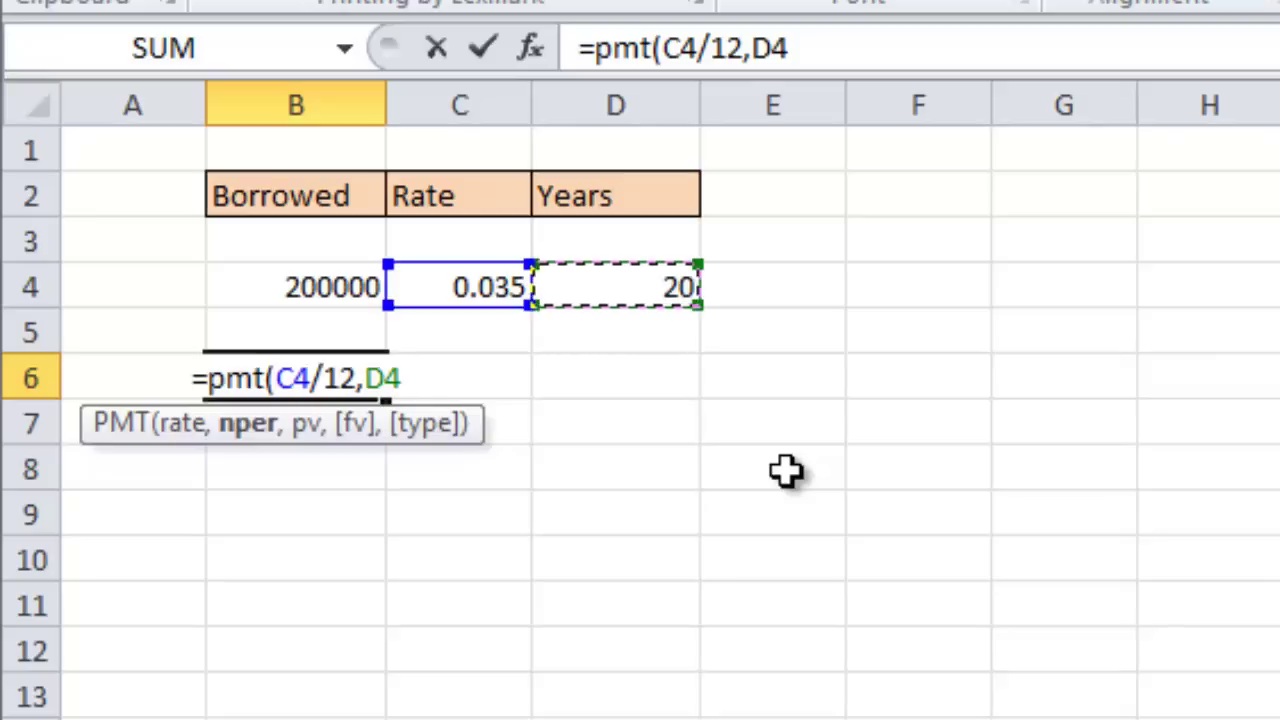
pyautogui.write('*12')
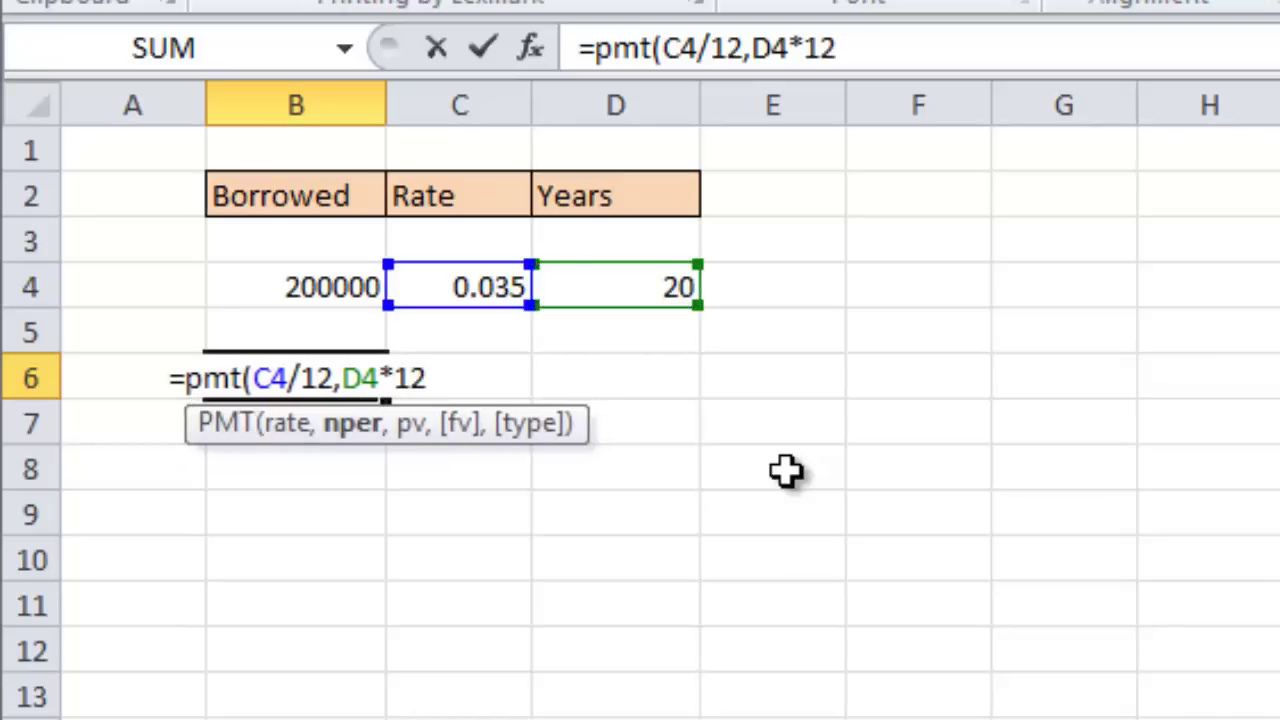
pyautogui.write(',')
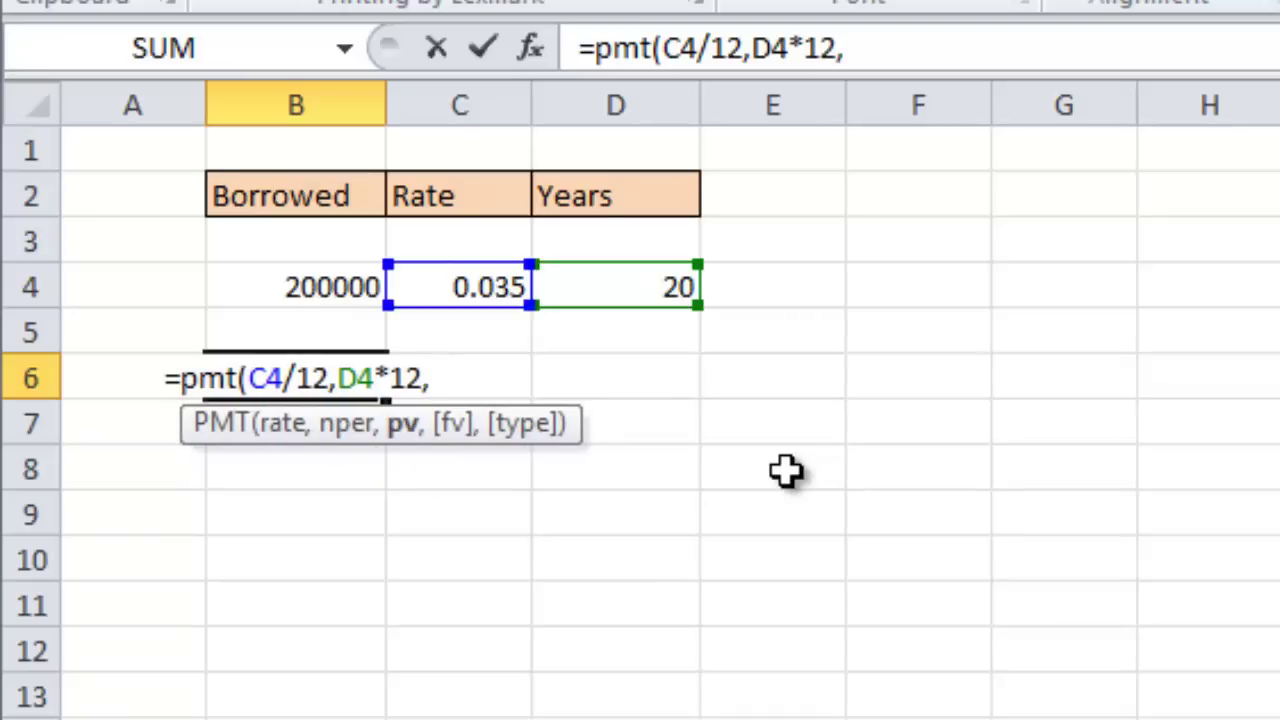
pyautogui.write('-')
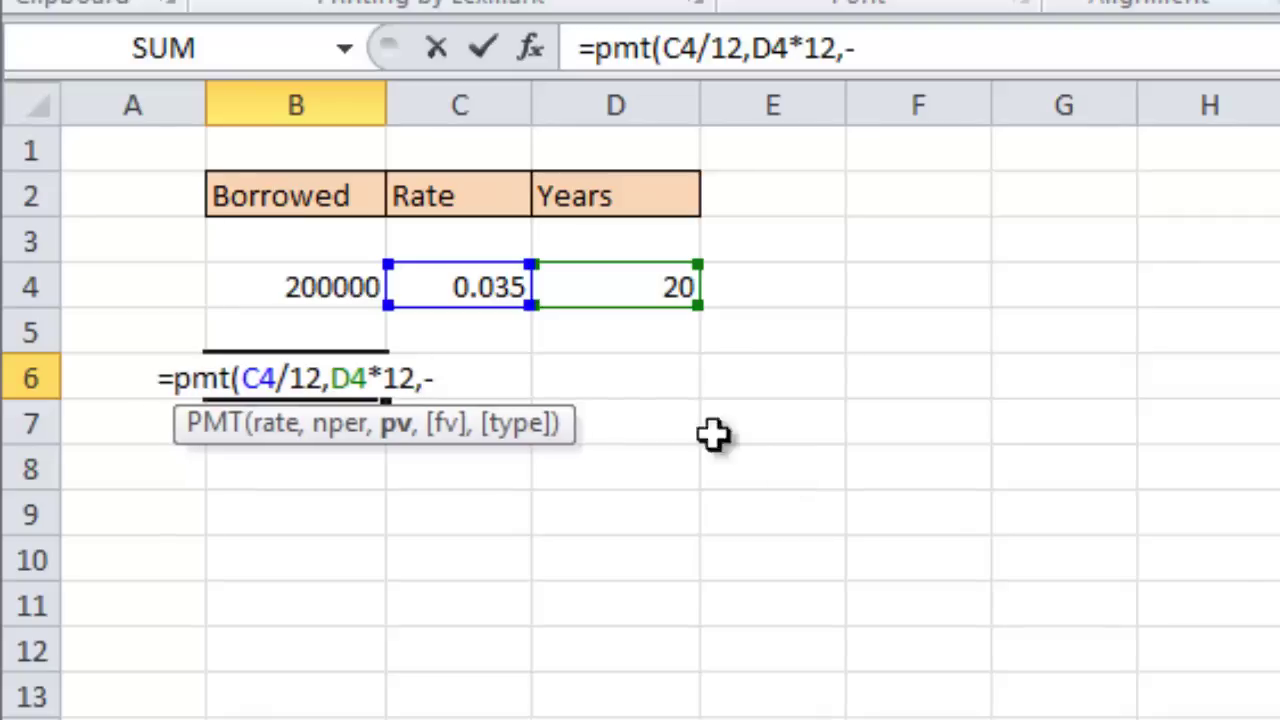
pyautogui.click(295, 292)
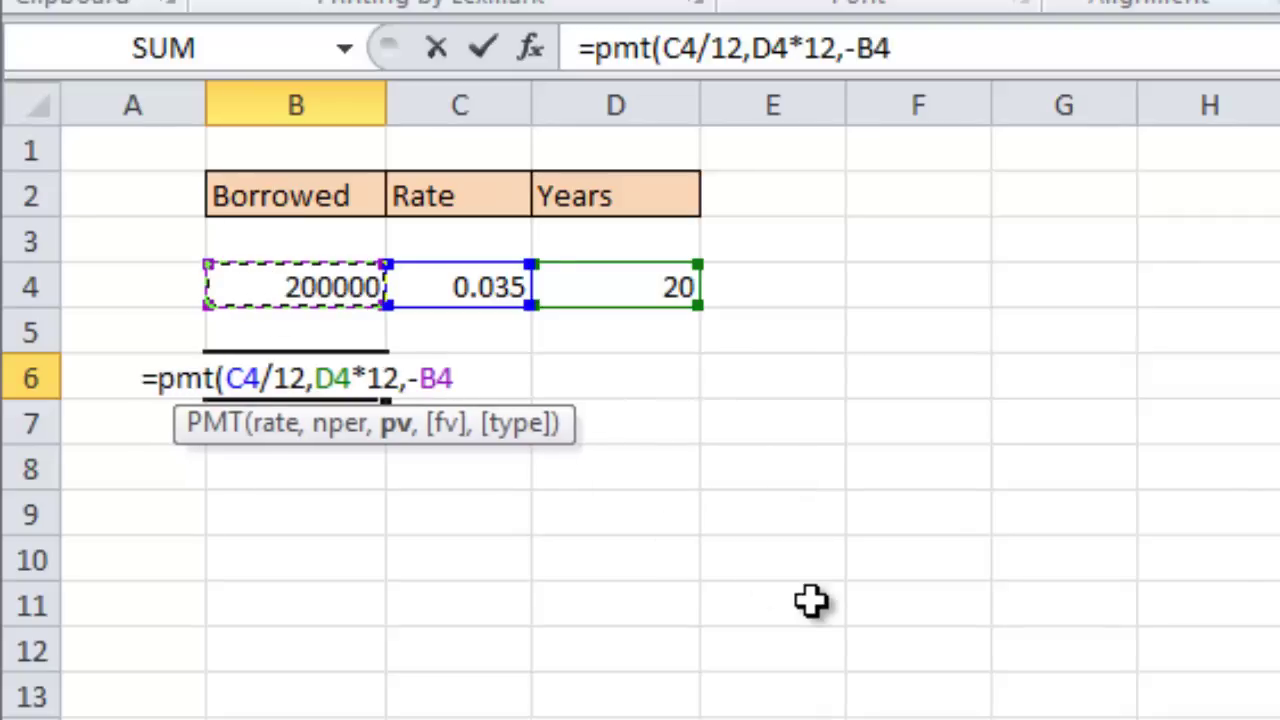
pyautogui.write(')')
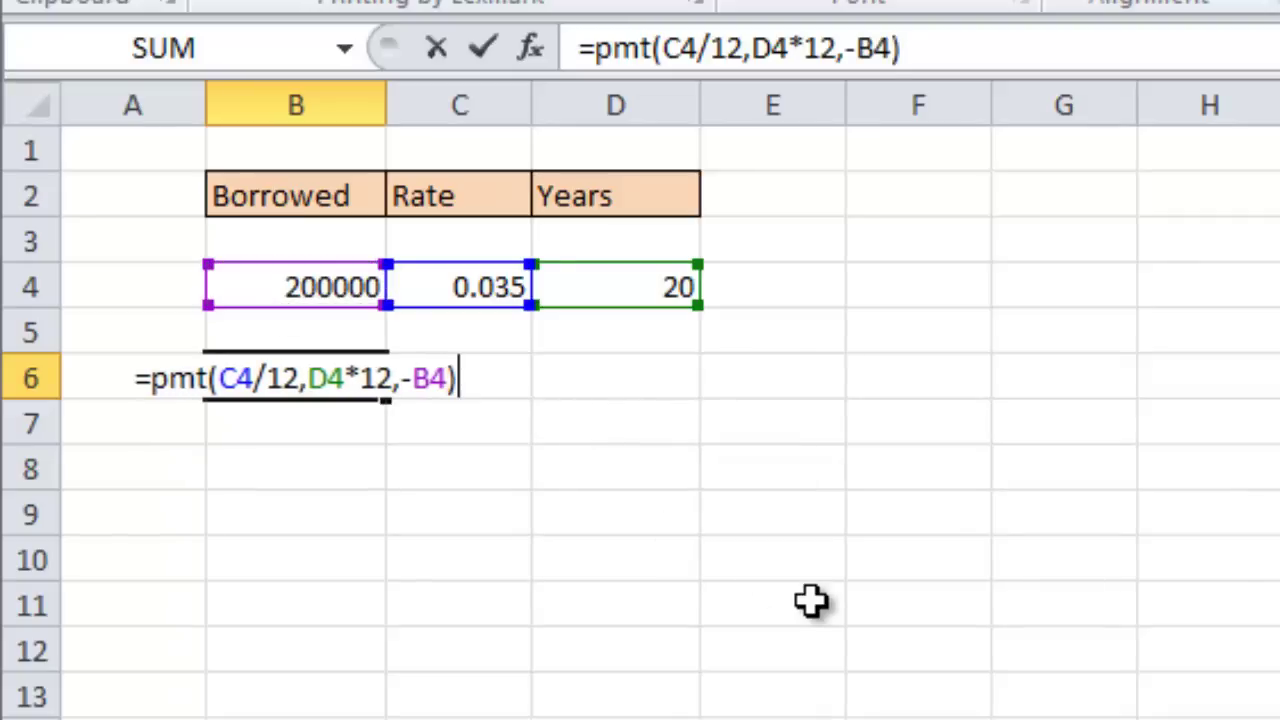
pyautogui.press('Return')
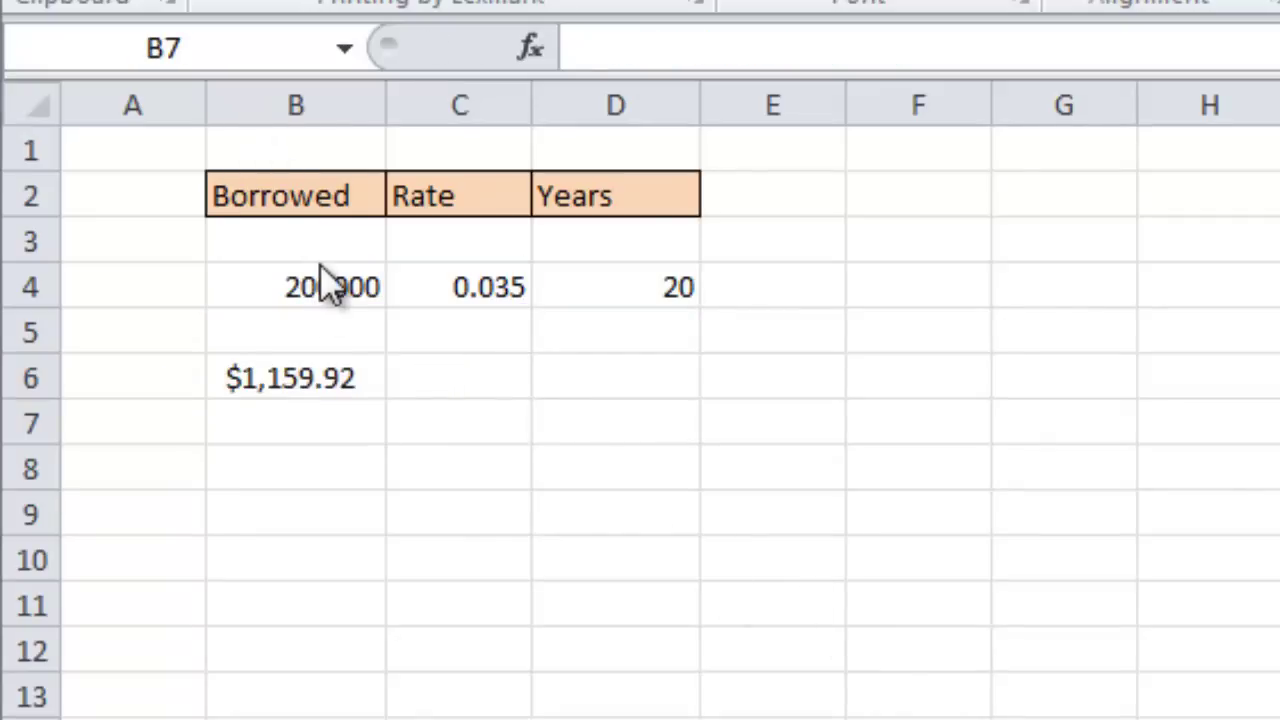
# Change the loan inputs in row 4 to 15000 borrowed, a rate of .079 and a term of 5 years
pyautogui.click(365, 288)
pyautogui.click(466, 286)
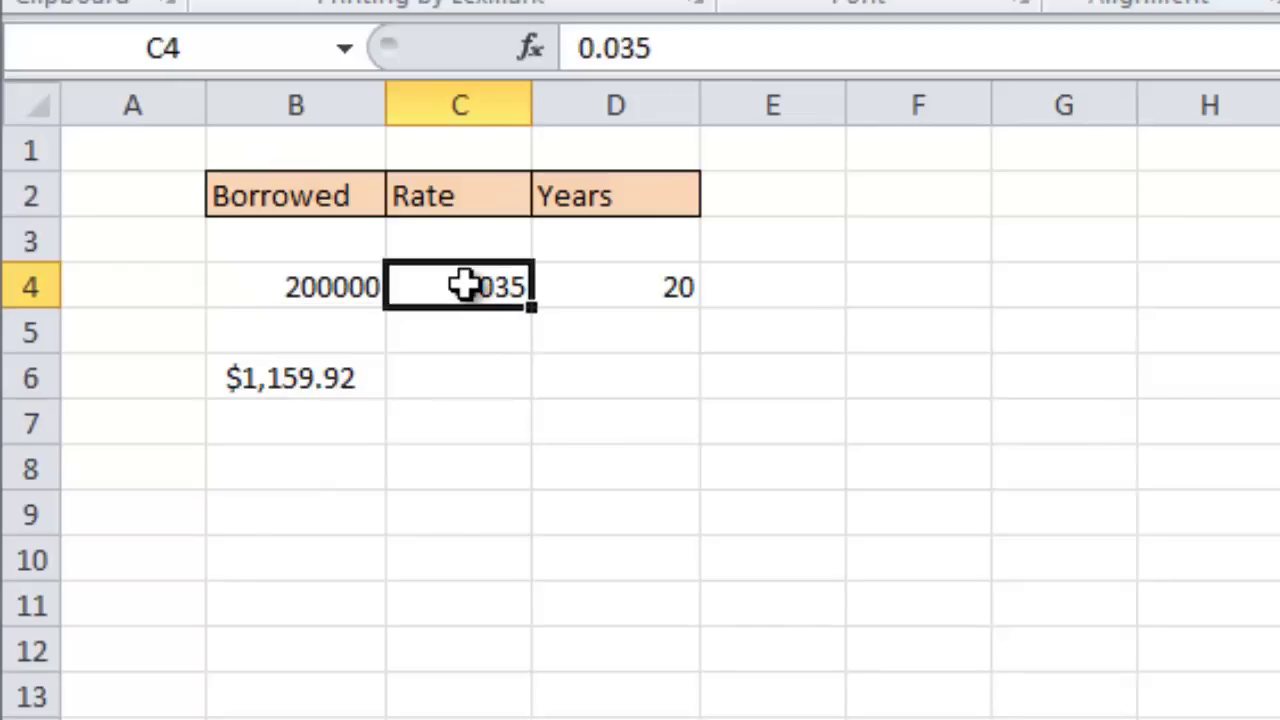
pyautogui.click(652, 290)
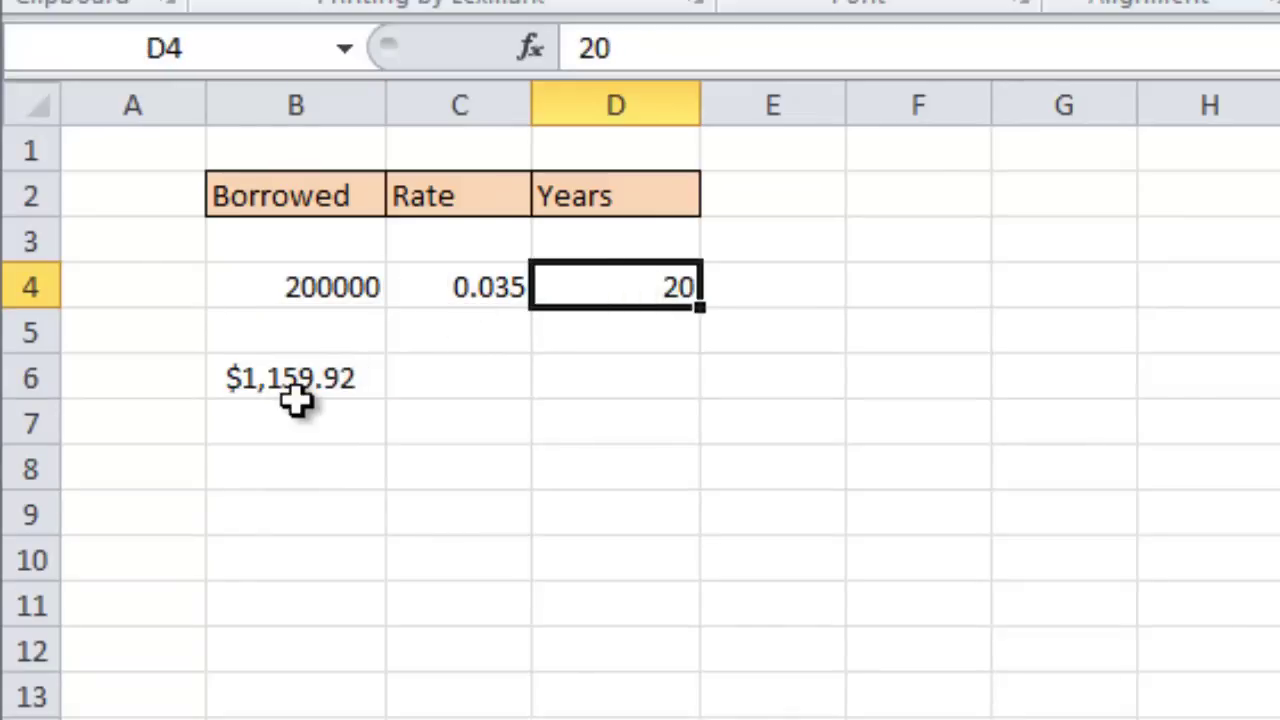
pyautogui.click(308, 284)
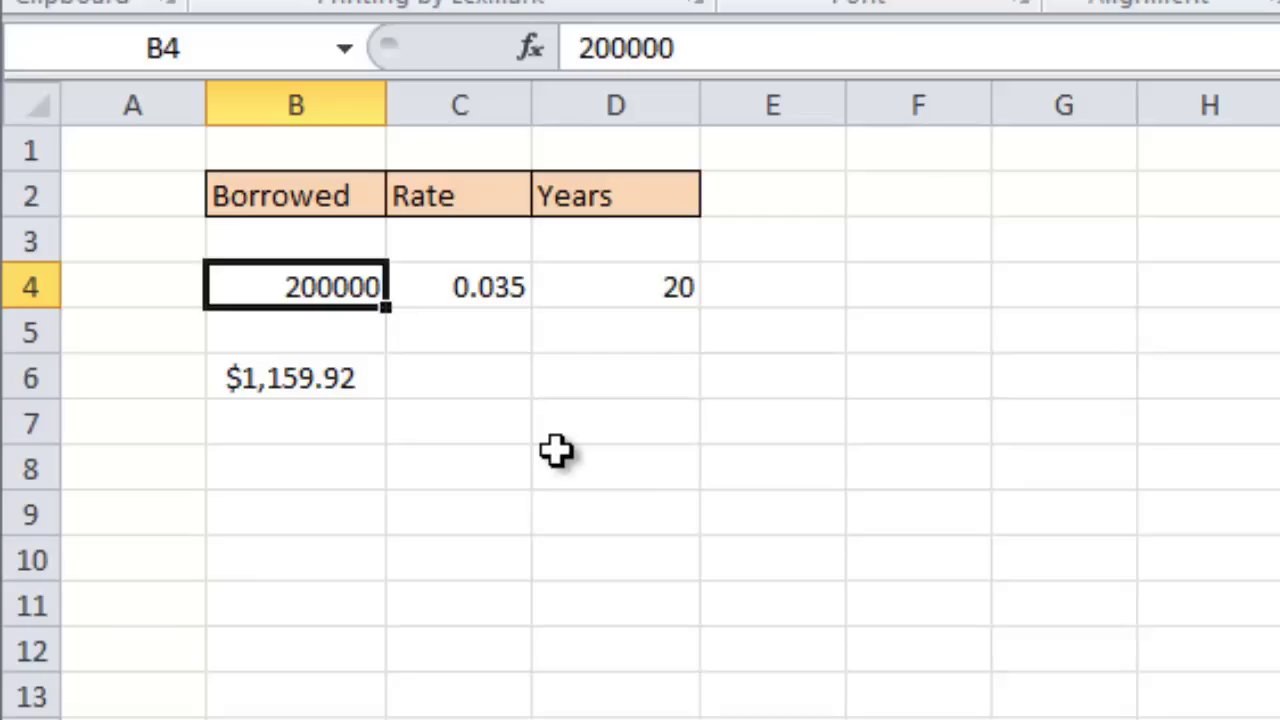
pyautogui.write('15000')
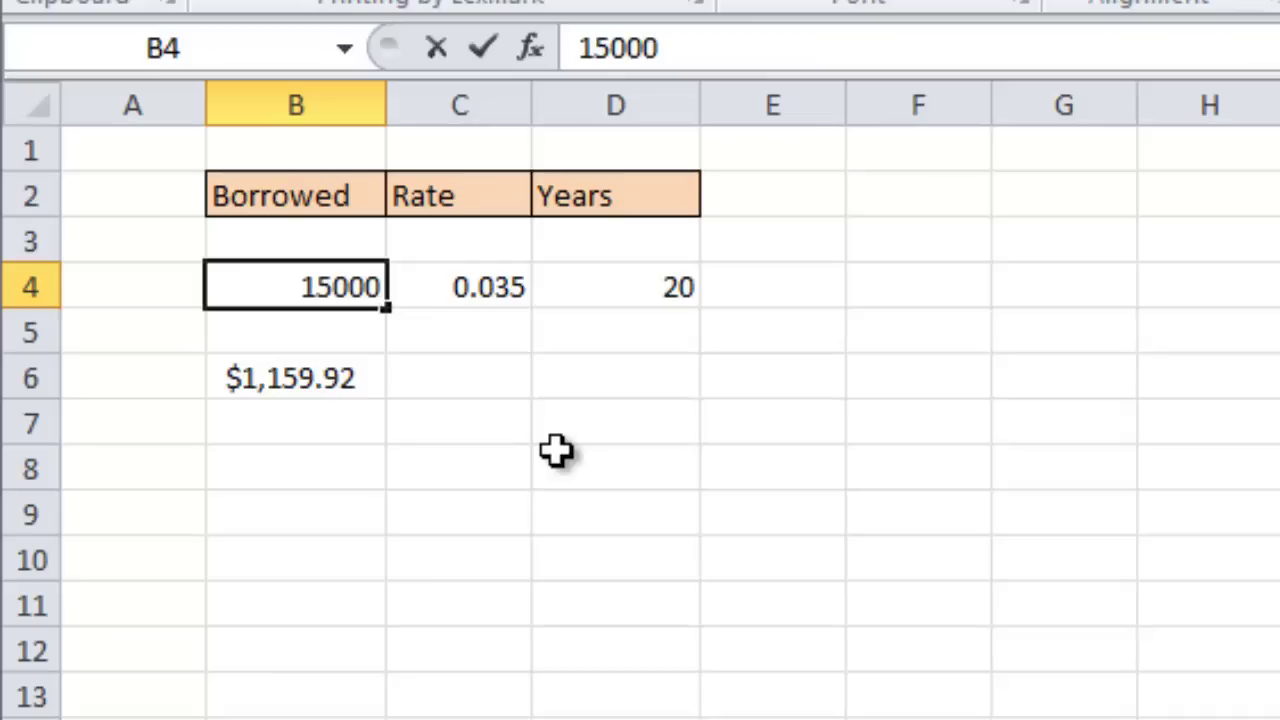
pyautogui.press('Tab')
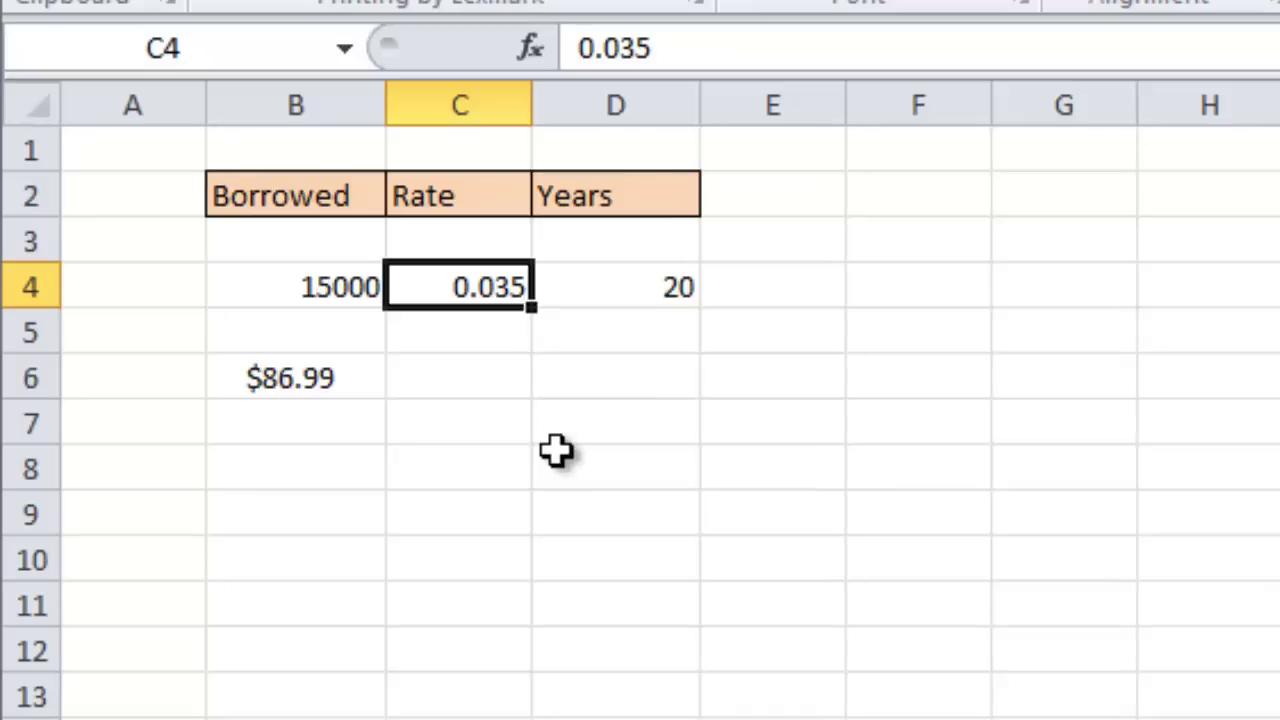
pyautogui.write('.079')
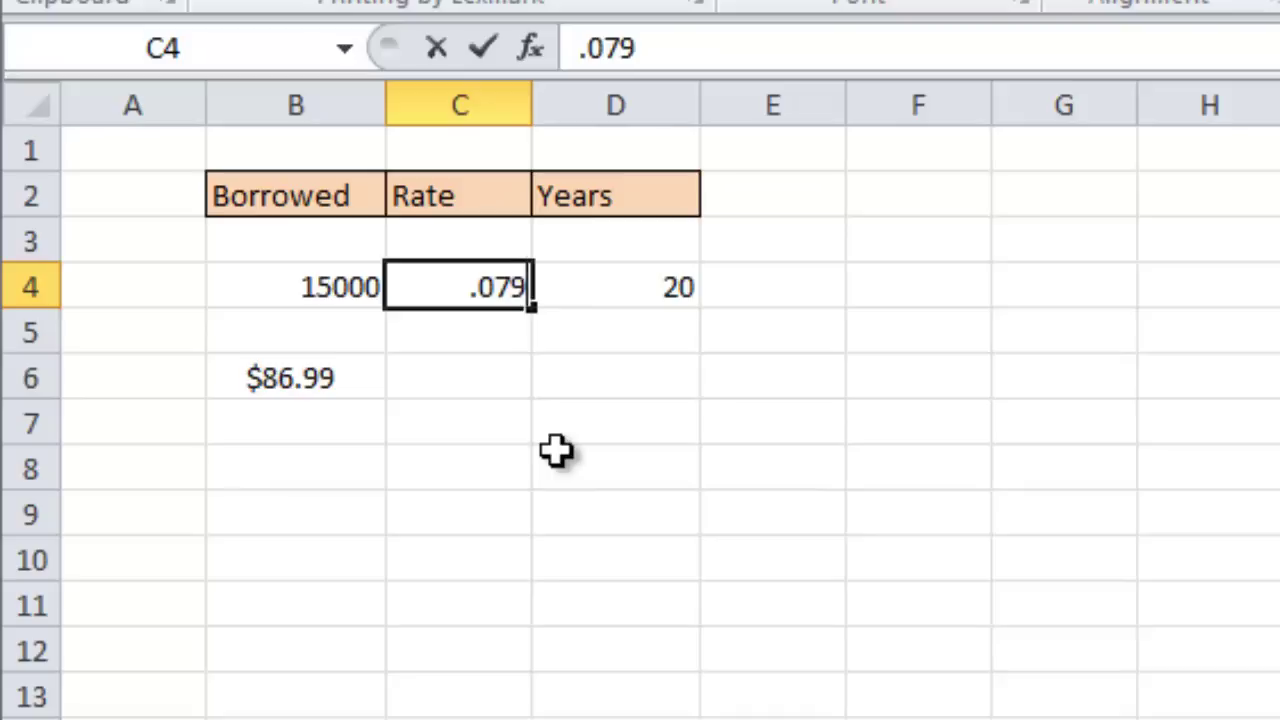
pyautogui.press('Tab')
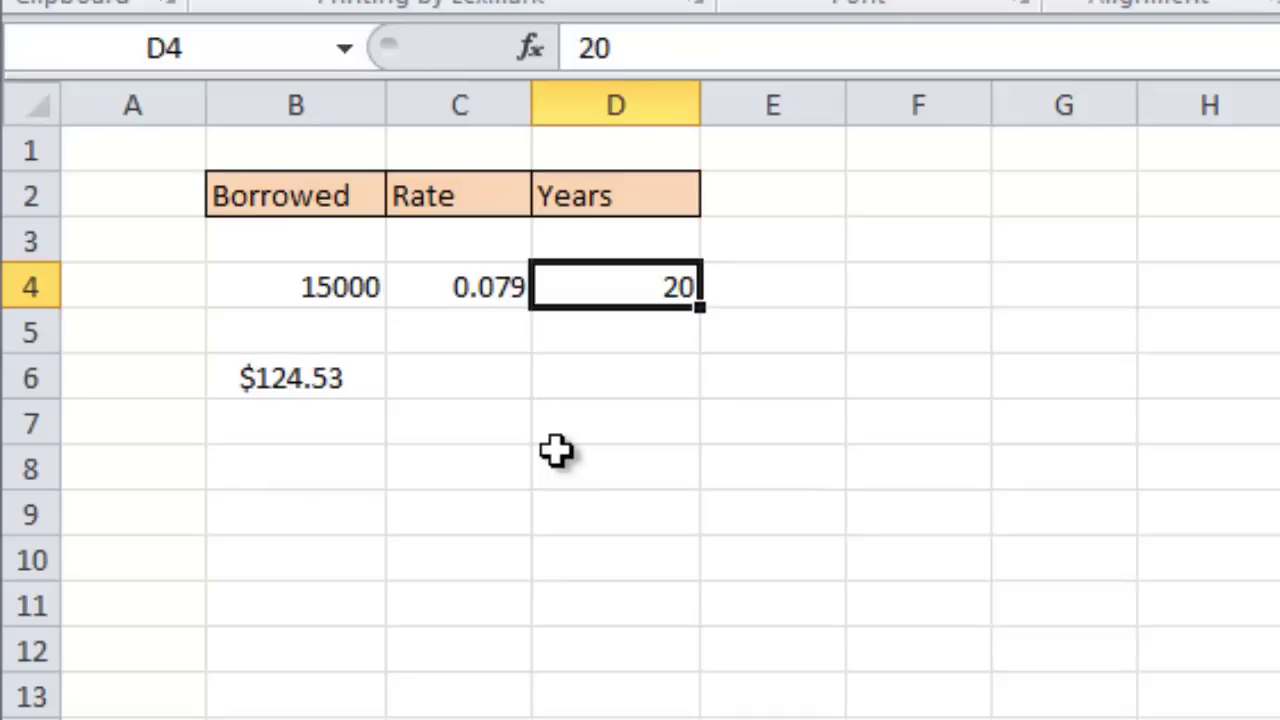
pyautogui.write('5')
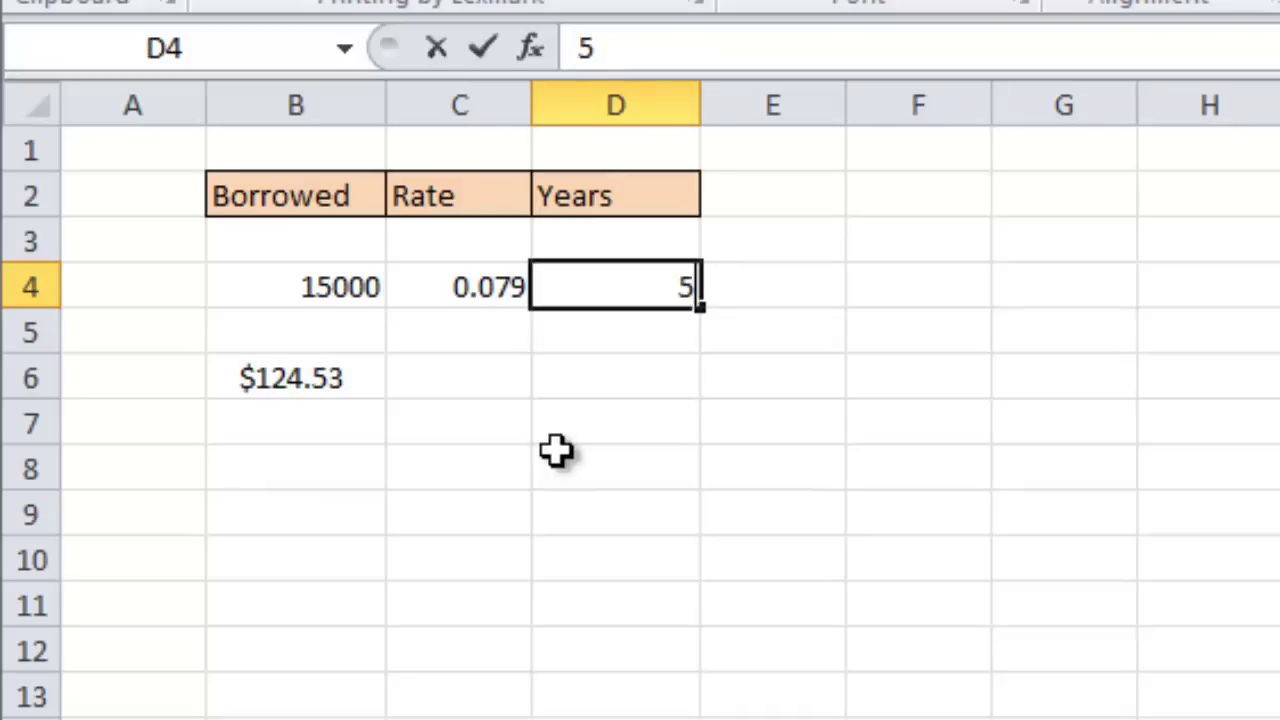
pyautogui.press('Return')
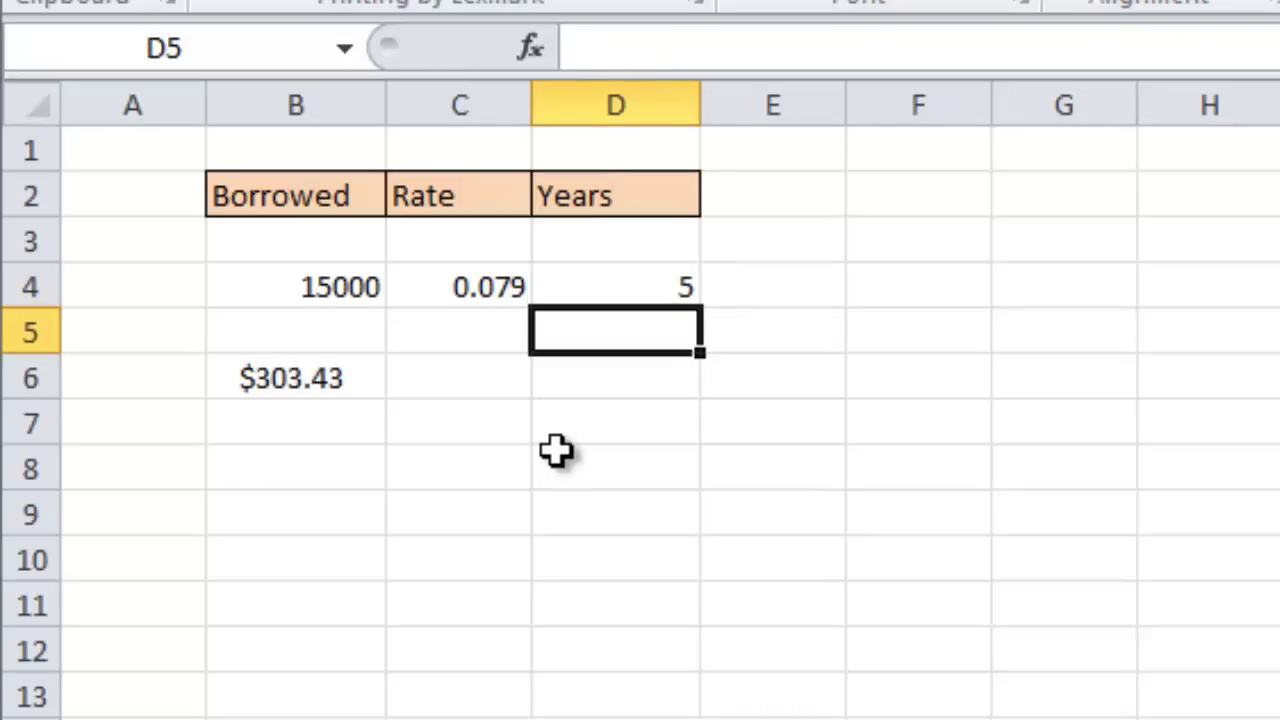
# Review the rate, period and present value arguments of the PMT formula in B6, leaving the formula as it is
pyautogui.click(279, 380)
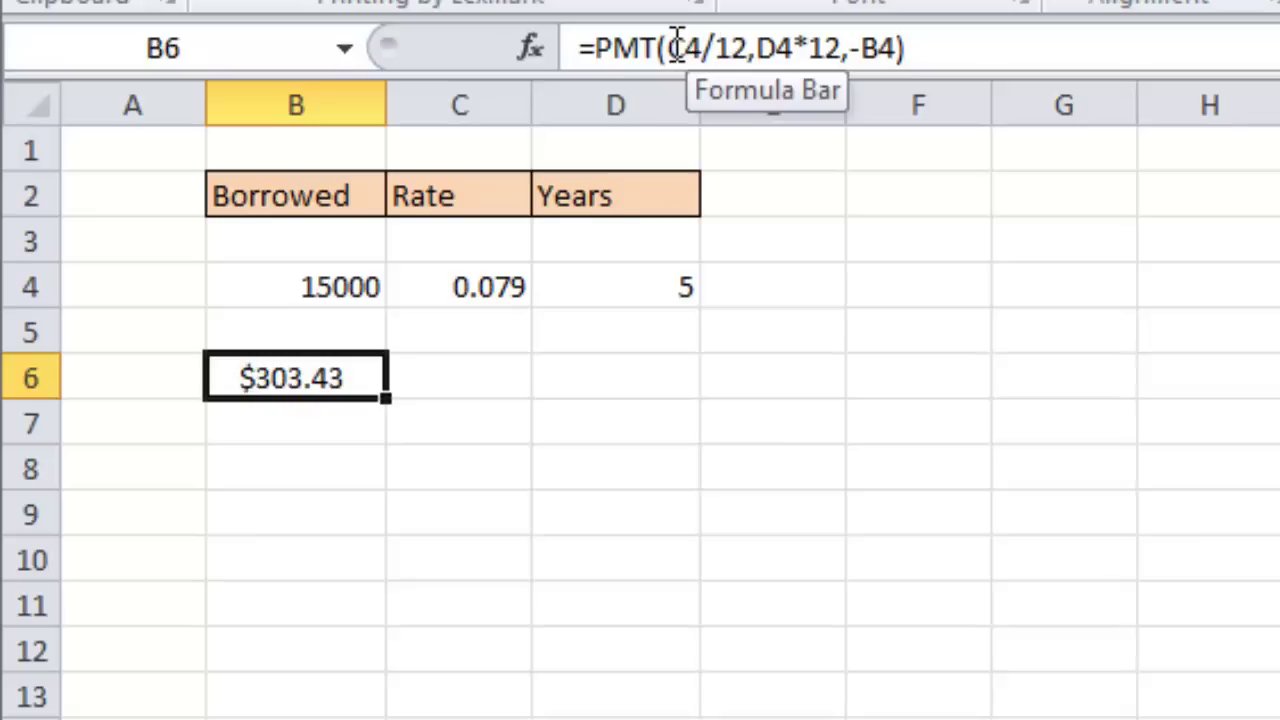
pyautogui.moveTo(668, 47); pyautogui.dragTo(895, 50)
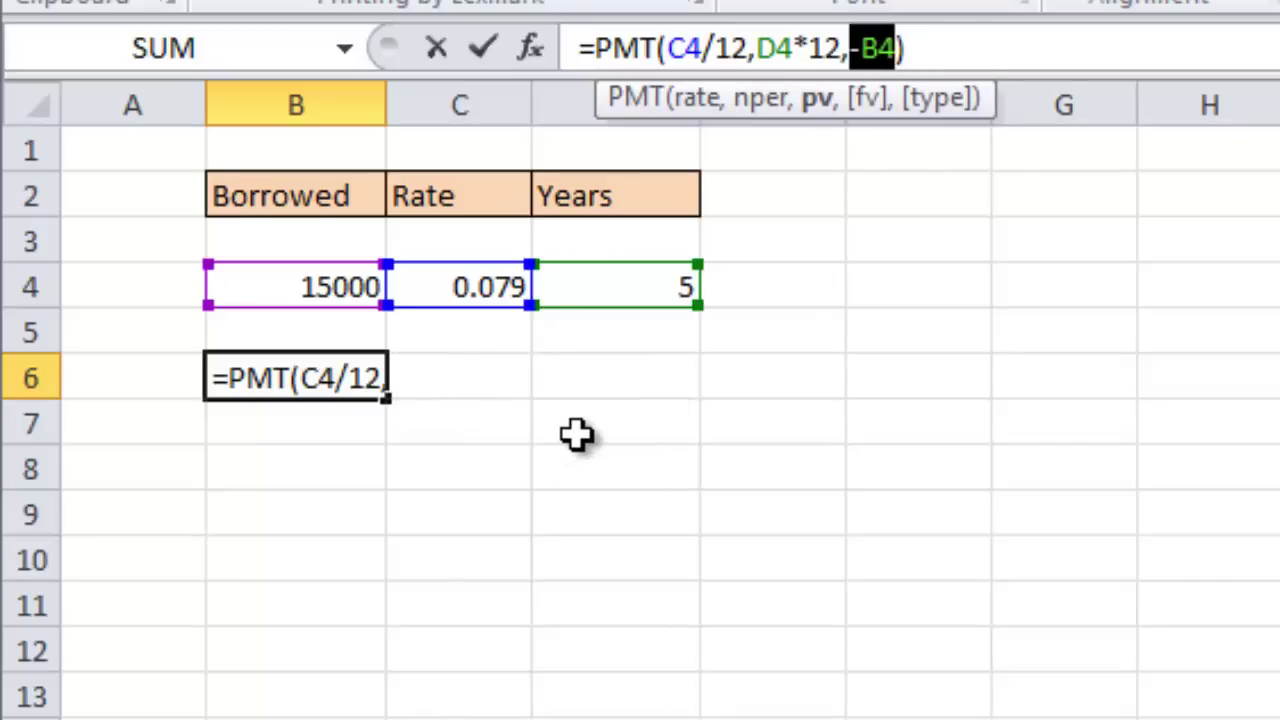
pyautogui.hotkey('ctrl', 'Return')
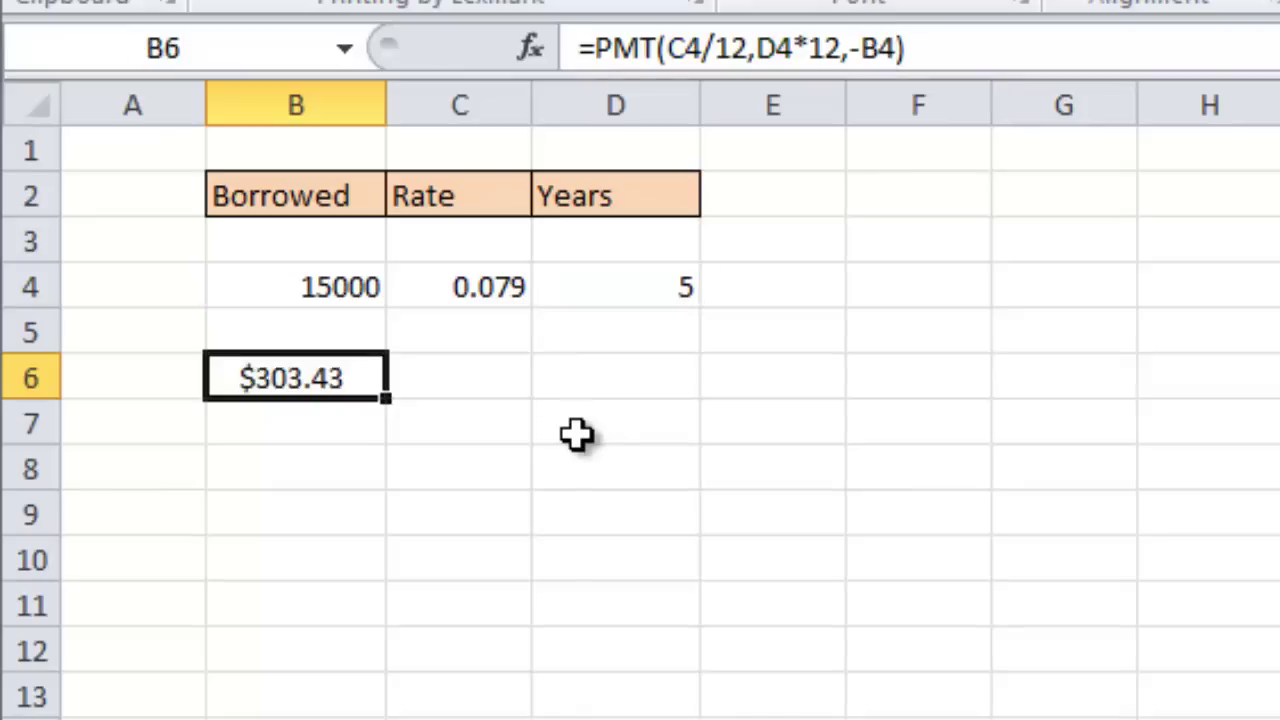